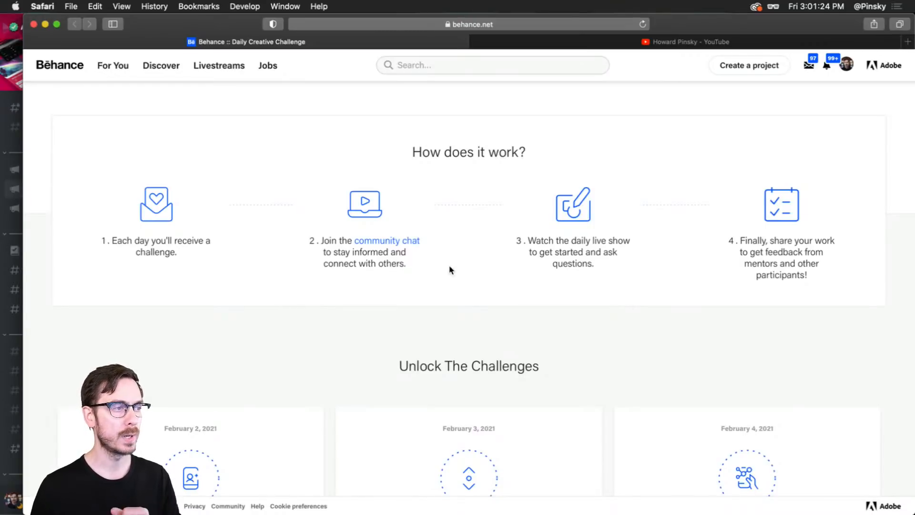
Read the community chat instruction on the Behance challenge page and switch to Discord to view the creative-challenge announcement
{"action": "left_click_drag", "start_coordinate": [325, 241], "coordinate": [446, 282]}
{"action": "left_click", "coordinate": [446, 282]}
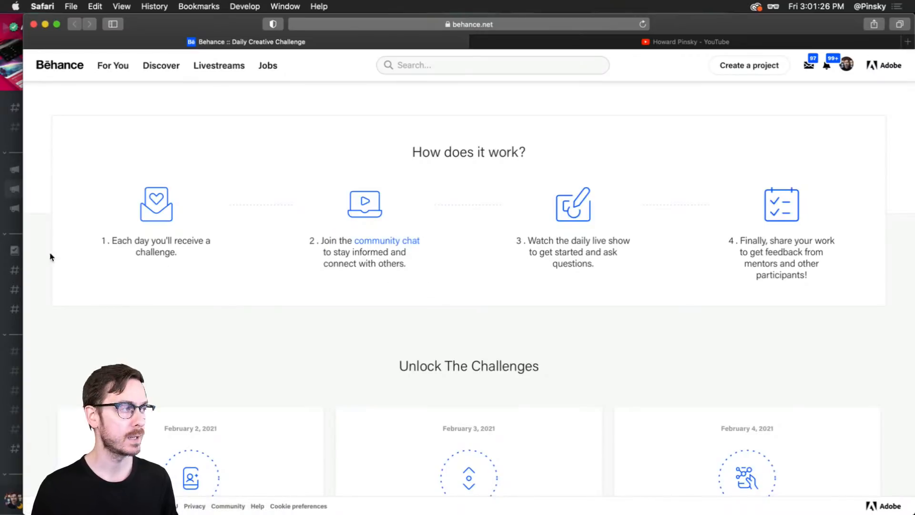
{"action": "left_click", "coordinate": [15, 230]}
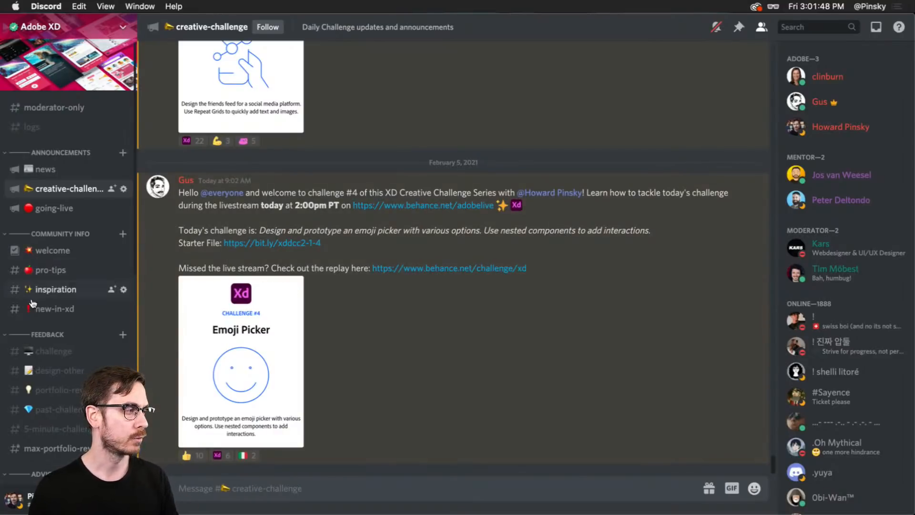
{"action": "scroll", "coordinate": [32, 300], "scroll_direction": "down", "scroll_amount": 2}
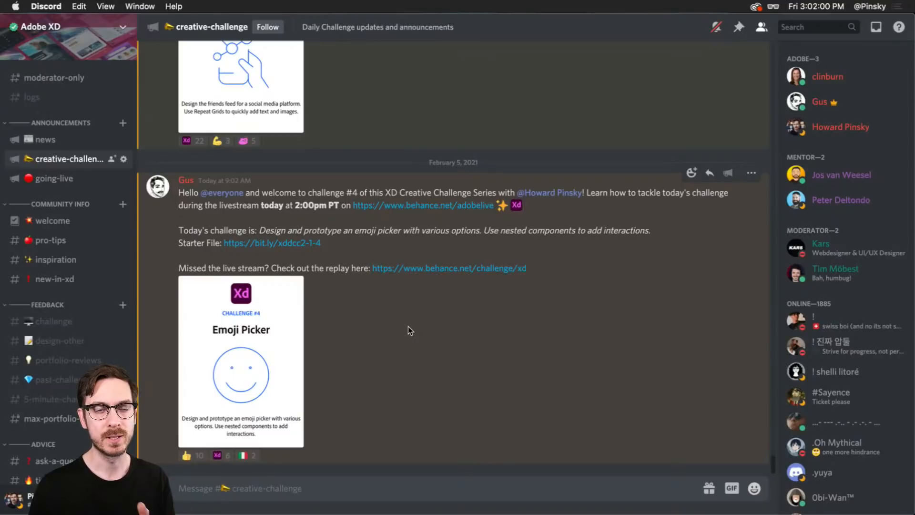
Open the challenge feedback channel in Discord and browse the entries and mentor comments posted there
{"action": "left_click", "coordinate": [66, 326]}
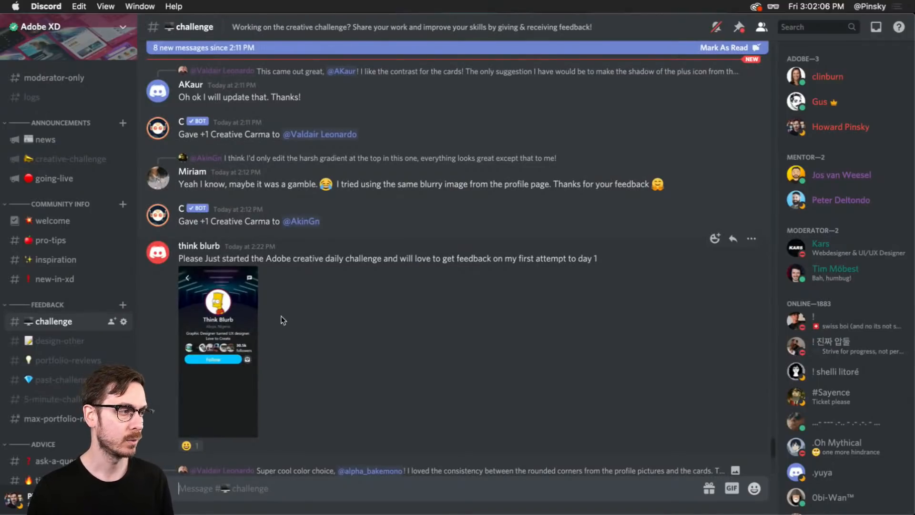
{"action": "scroll", "coordinate": [384, 313], "scroll_direction": "down", "scroll_amount": 5}
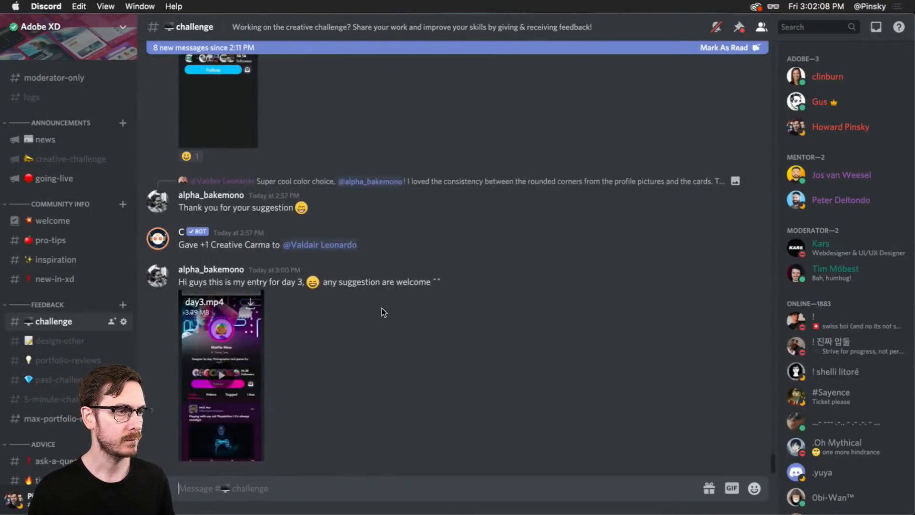
{"action": "scroll", "coordinate": [383, 312], "scroll_direction": "up", "scroll_amount": 15}
{"action": "scroll", "coordinate": [382, 308], "scroll_direction": "up", "scroll_amount": 15}
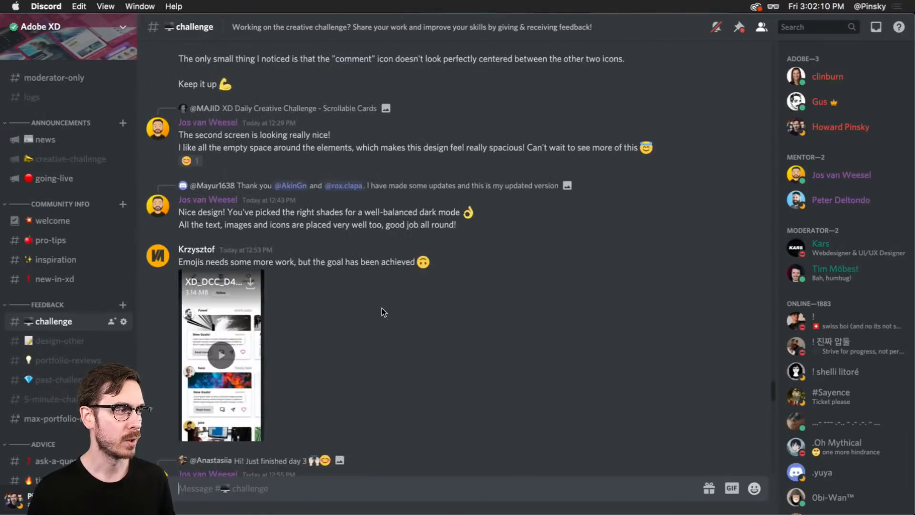
{"action": "scroll", "coordinate": [502, 299], "scroll_direction": "up", "scroll_amount": 15}
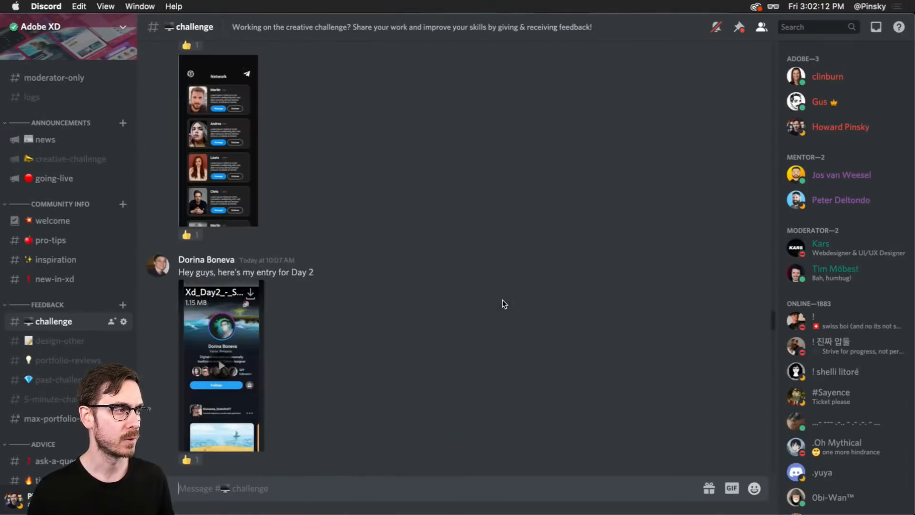
{"action": "scroll", "coordinate": [503, 304], "scroll_direction": "down", "scroll_amount": 10}
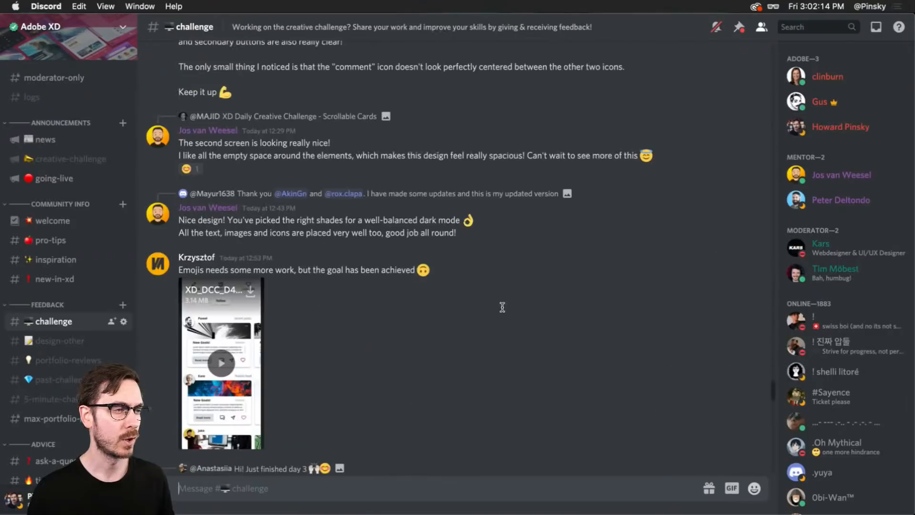
{"action": "scroll", "coordinate": [503, 307], "scroll_direction": "down", "scroll_amount": 15}
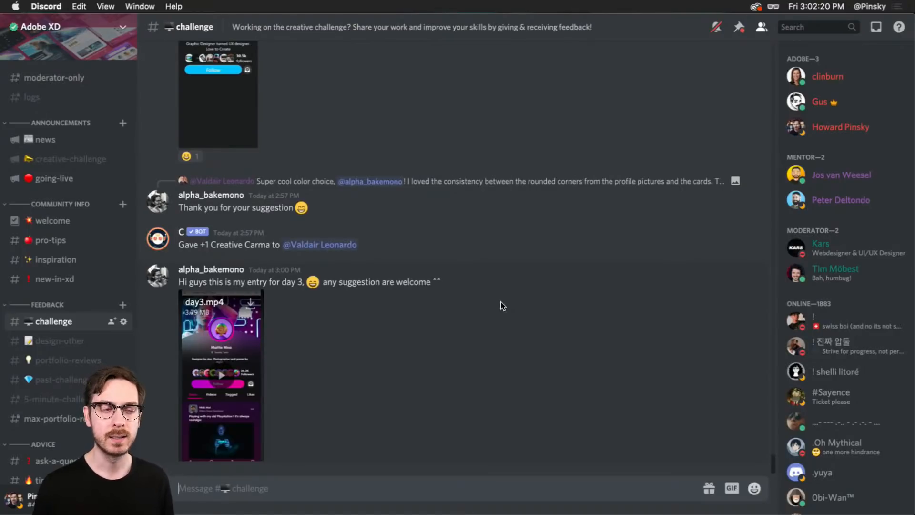
Switch back to the Behance challenge page in Safari and read steps 3 and 4 of how the challenge works
{"action": "key", "text": "super+Tab"}
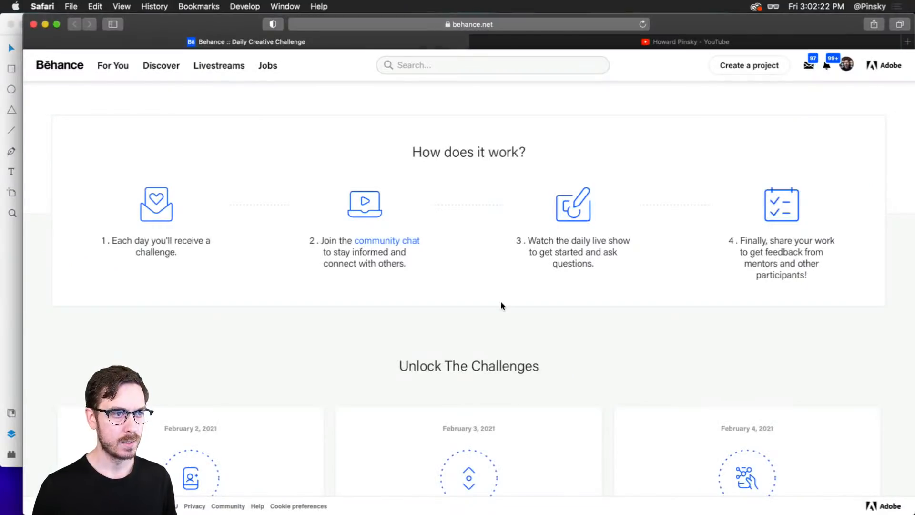
{"action": "left_click_drag", "start_coordinate": [503, 229], "coordinate": [625, 263]}
{"action": "left_click", "coordinate": [624, 267]}
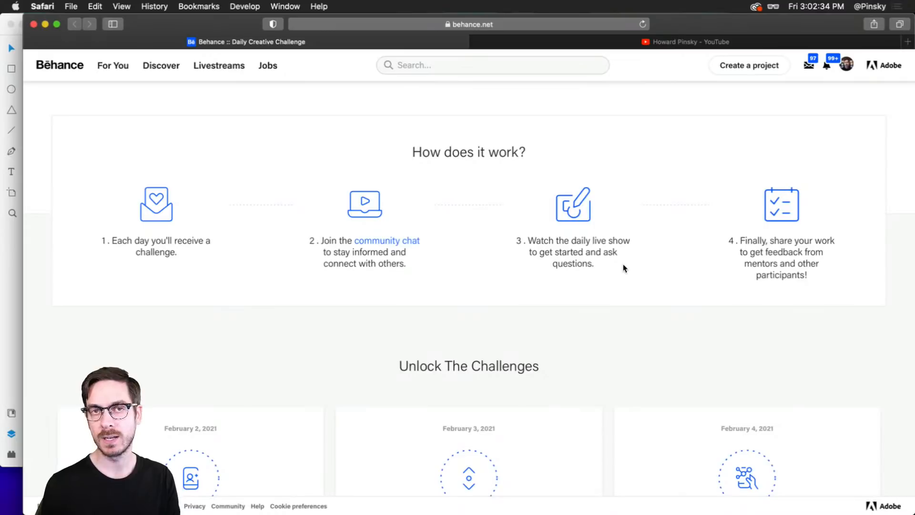
{"action": "left_click_drag", "start_coordinate": [740, 242], "coordinate": [791, 270]}
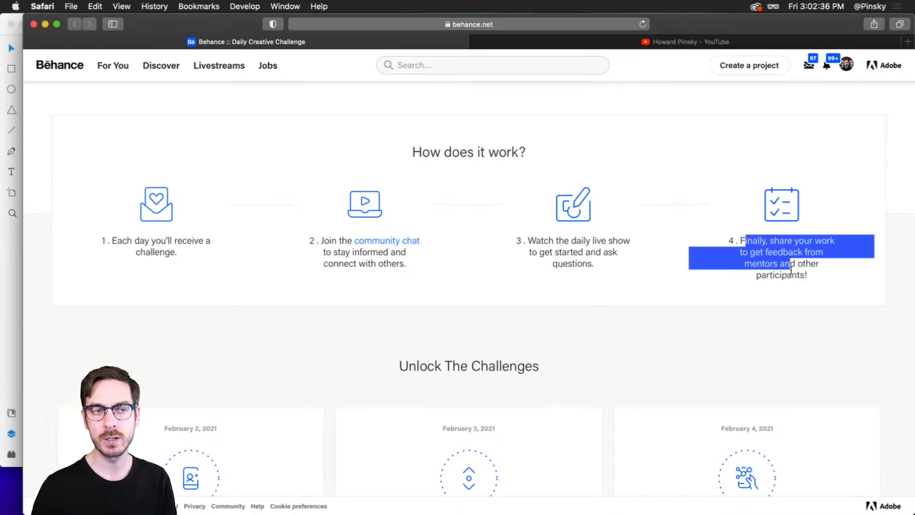
{"action": "left_click", "coordinate": [800, 276]}
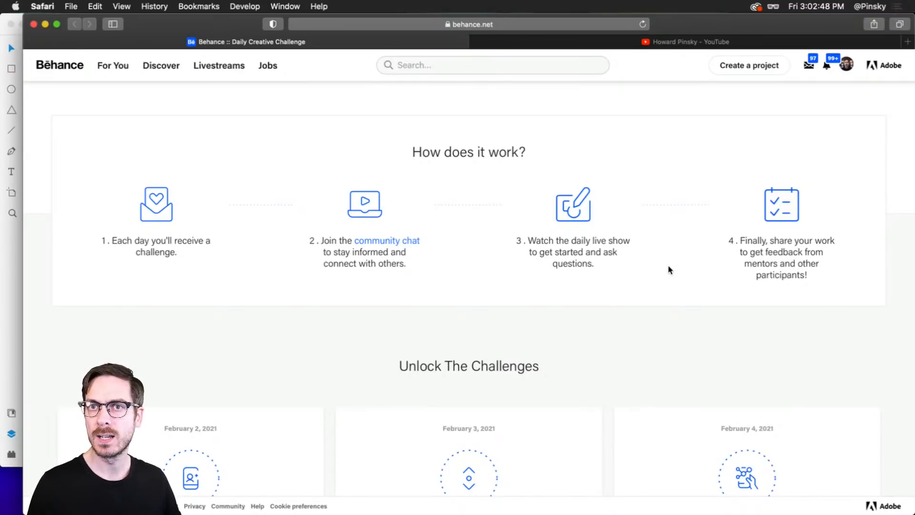
Examine the unlocked challenge cards, from Profile Page through to the February 5 Emoji Picker challenge
{"action": "scroll", "coordinate": [666, 266], "scroll_direction": "down", "scroll_amount": 8}
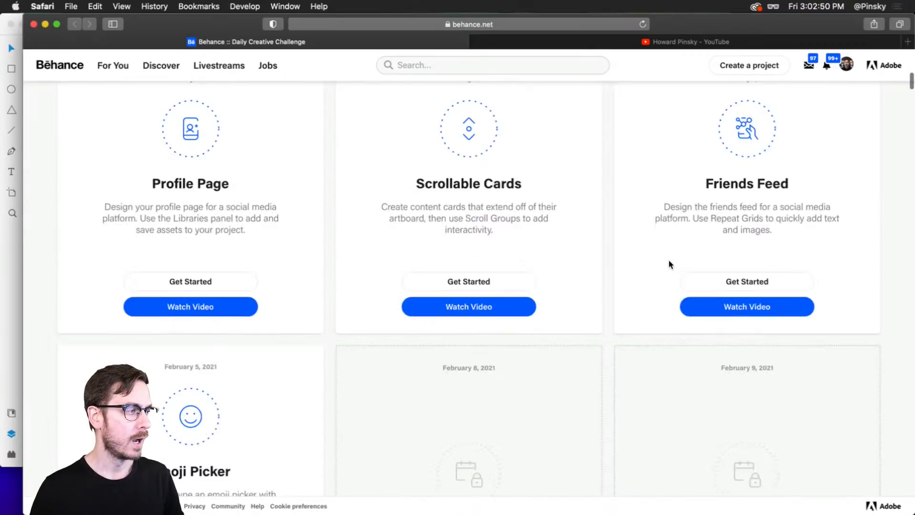
{"action": "scroll", "coordinate": [310, 204], "scroll_direction": "down", "scroll_amount": 2}
{"action": "scroll", "coordinate": [305, 202], "scroll_direction": "up", "scroll_amount": 3}
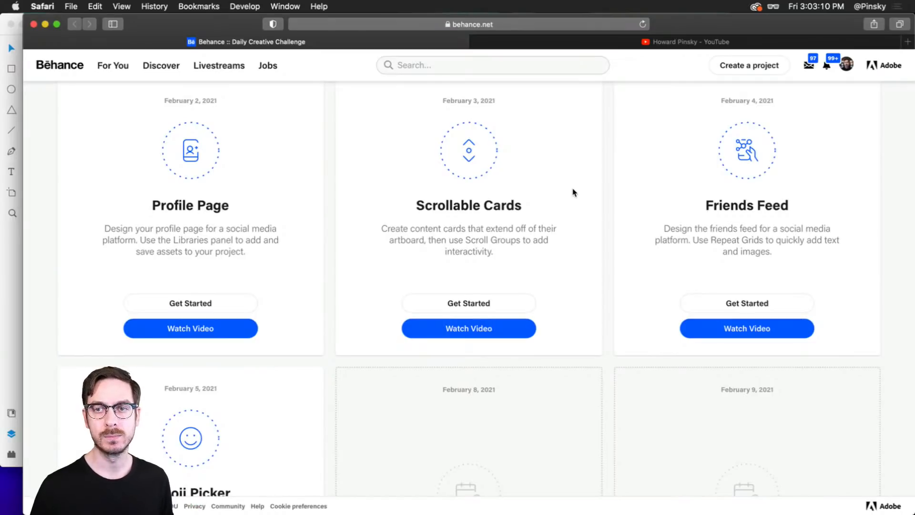
{"action": "scroll", "coordinate": [572, 191], "scroll_direction": "down", "scroll_amount": 5}
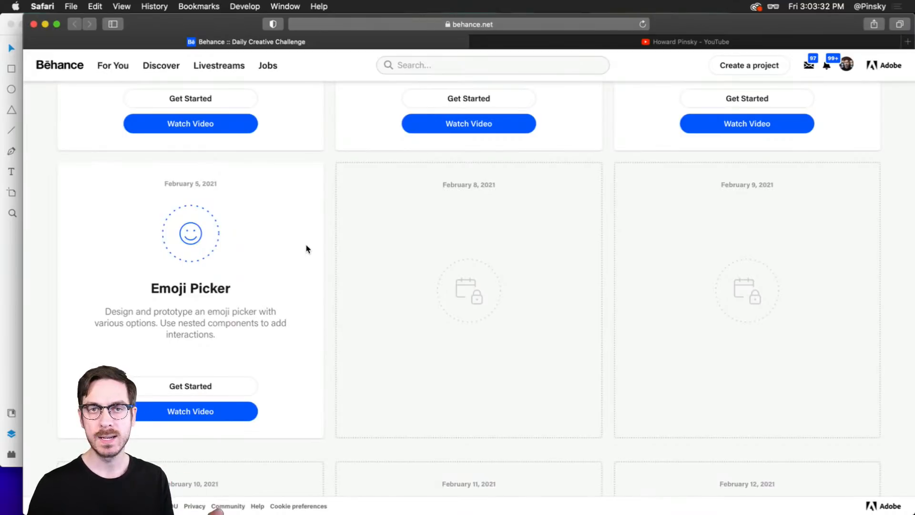
Copy the link to the emoji picker tutorial video from the uploads on the open YouTube channel
{"action": "left_click", "coordinate": [484, 41]}
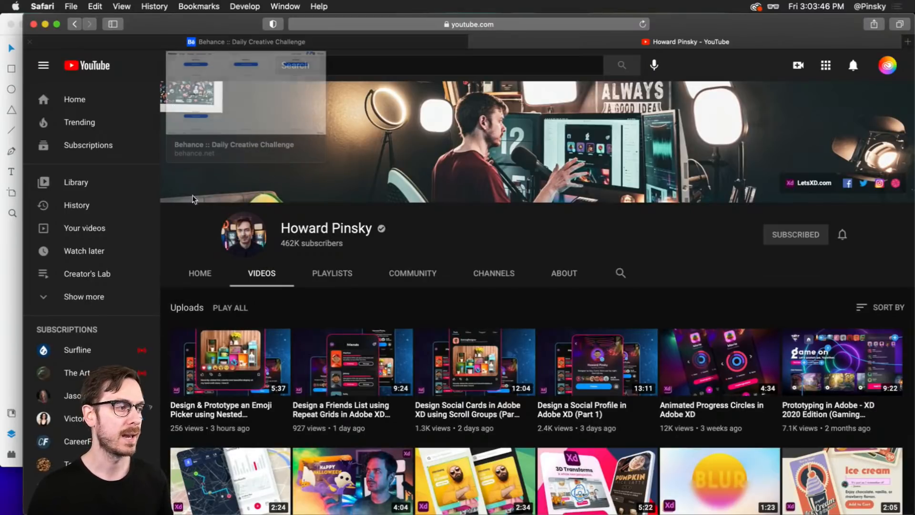
{"action": "right_click", "coordinate": [243, 362]}
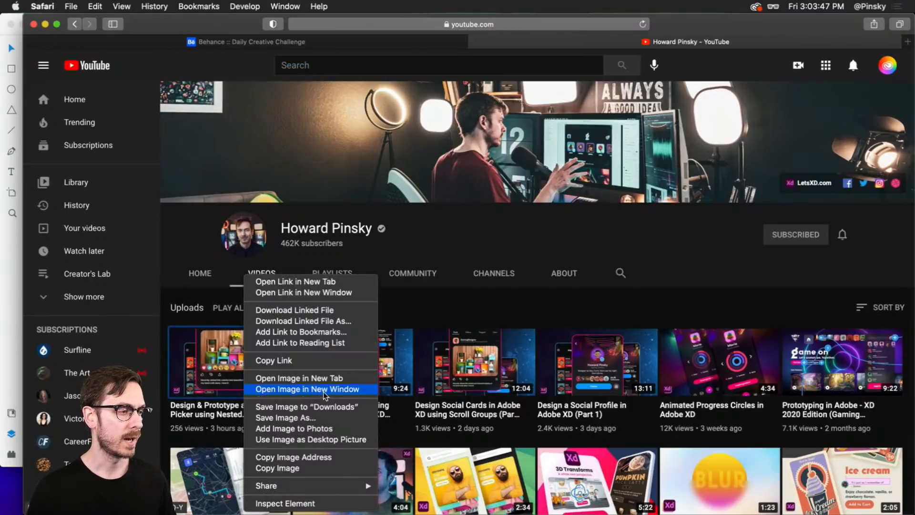
{"action": "left_click", "coordinate": [305, 360]}
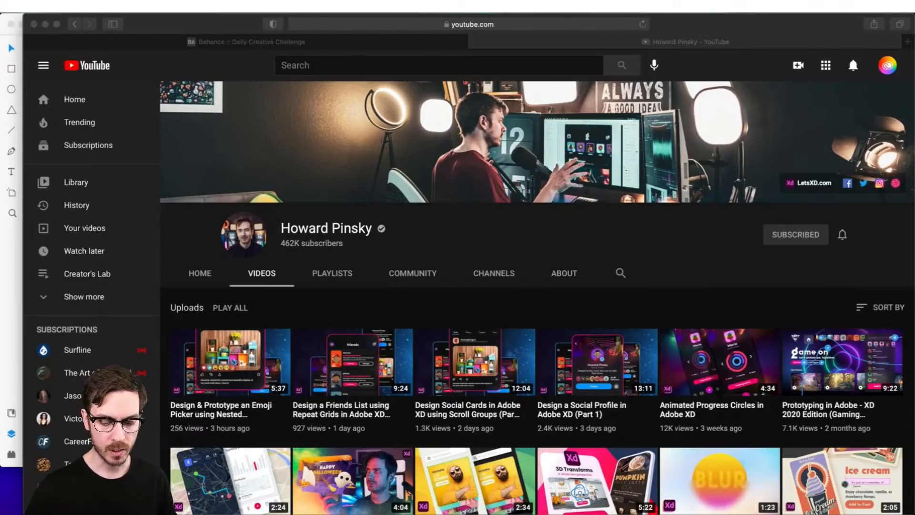
{"action": "left_click", "coordinate": [626, 288]}
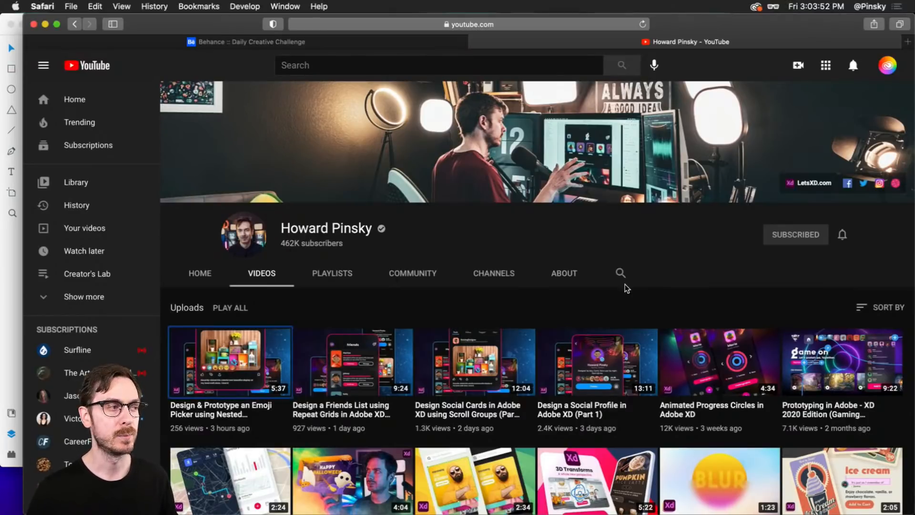
Switch to Adobe XD and review the challenge prompt and inspiration images in the XD_DCC_Day 4_Emoji file
{"action": "left_click", "coordinate": [11, 257]}
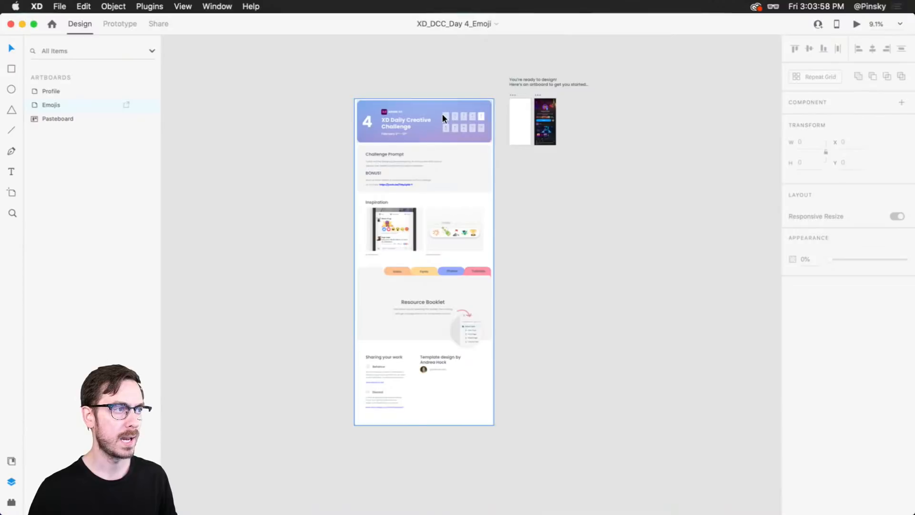
{"action": "scroll", "coordinate": [381, 168], "scroll_direction": "up", "scroll_amount": 10}
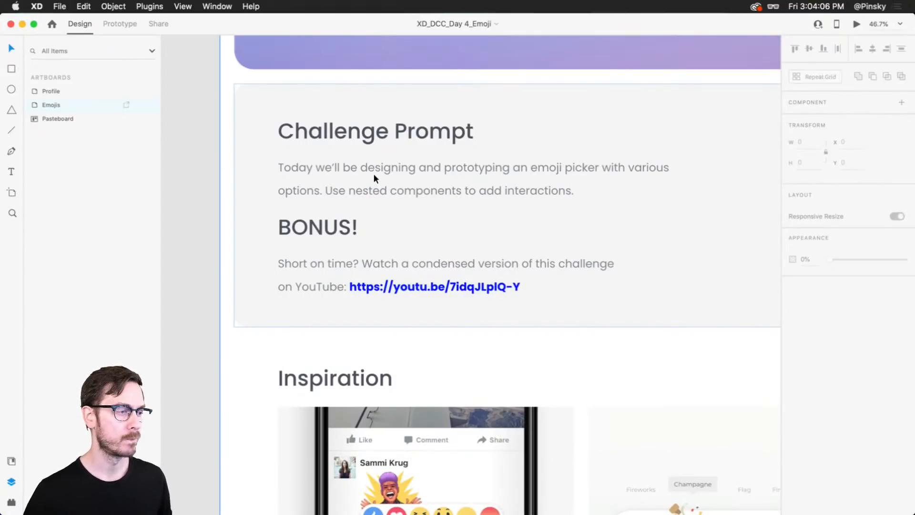
{"action": "scroll", "coordinate": [373, 173], "scroll_direction": "down", "scroll_amount": 5}
{"action": "scroll", "coordinate": [508, 284], "scroll_direction": "right", "scroll_amount": 1}
{"action": "scroll", "coordinate": [507, 291], "scroll_direction": "right", "scroll_amount": 1}
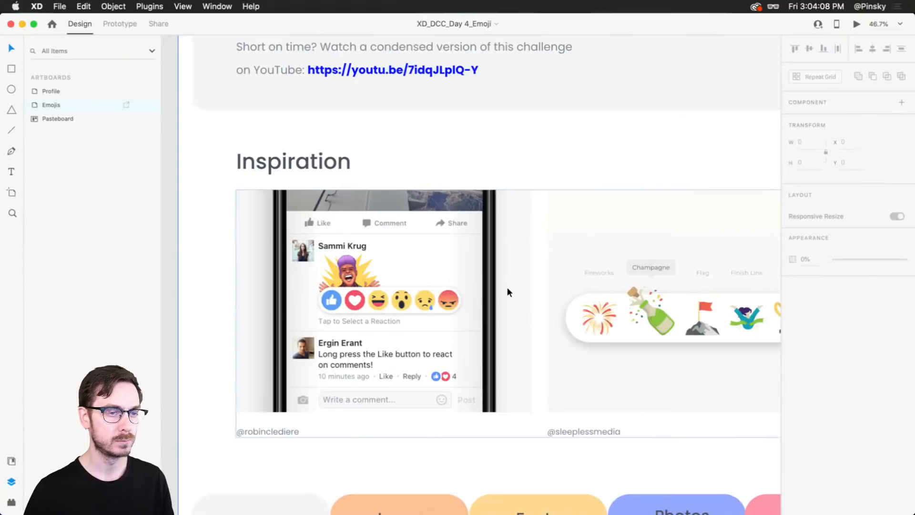
{"action": "scroll", "coordinate": [507, 288], "scroll_direction": "right", "scroll_amount": 6}
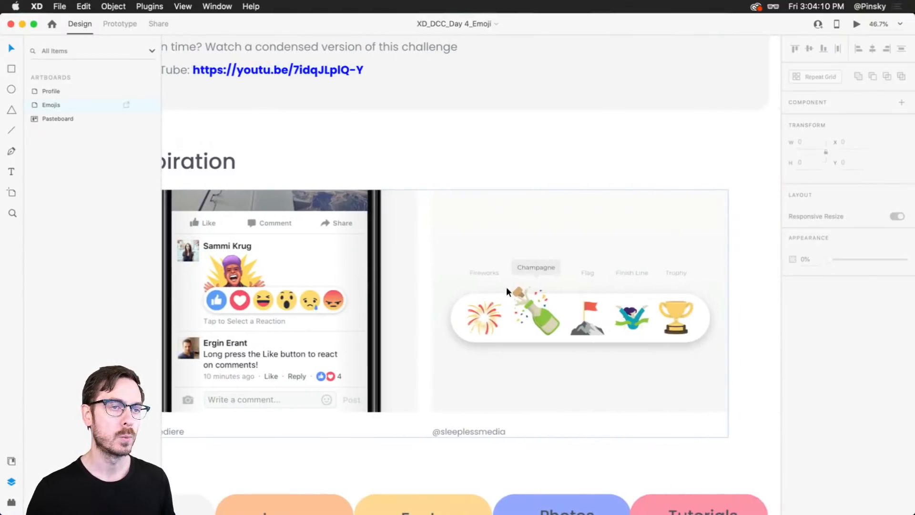
{"action": "scroll", "coordinate": [506, 291], "scroll_direction": "right", "scroll_amount": 1}
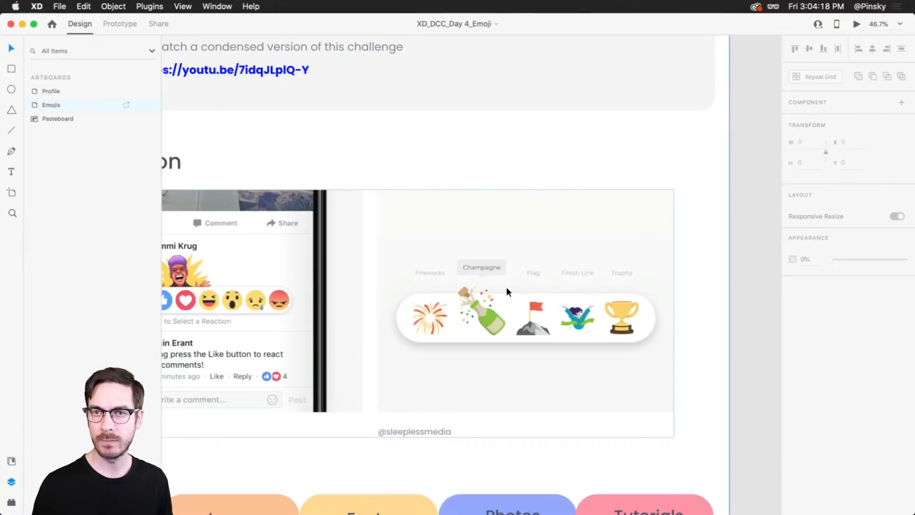
{"action": "scroll", "coordinate": [506, 287], "scroll_direction": "up", "scroll_amount": 15}
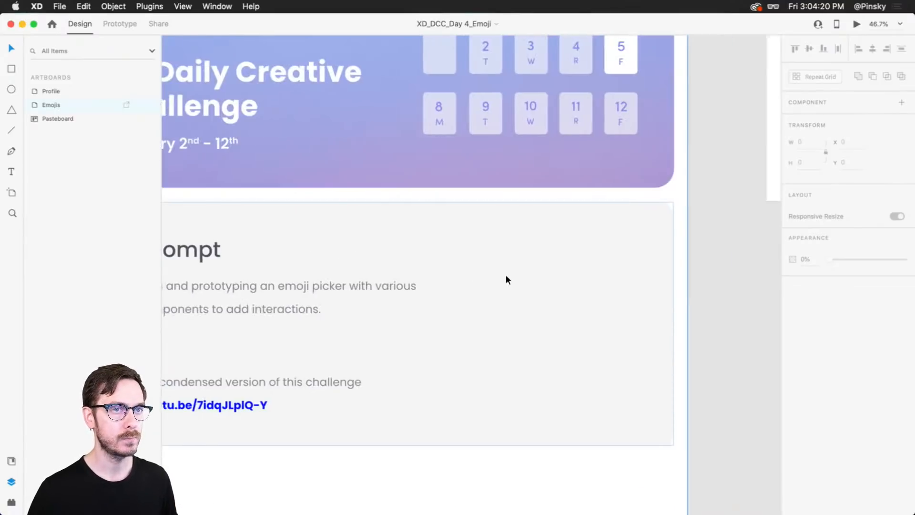
Select the Profile artboard beside the blank Emojis artboard, undoing any accidental move of it
{"action": "scroll", "coordinate": [505, 274], "scroll_direction": "right", "scroll_amount": 10}
{"action": "scroll", "coordinate": [406, 280], "scroll_direction": "up", "scroll_amount": 5, "text": "ctrl"}
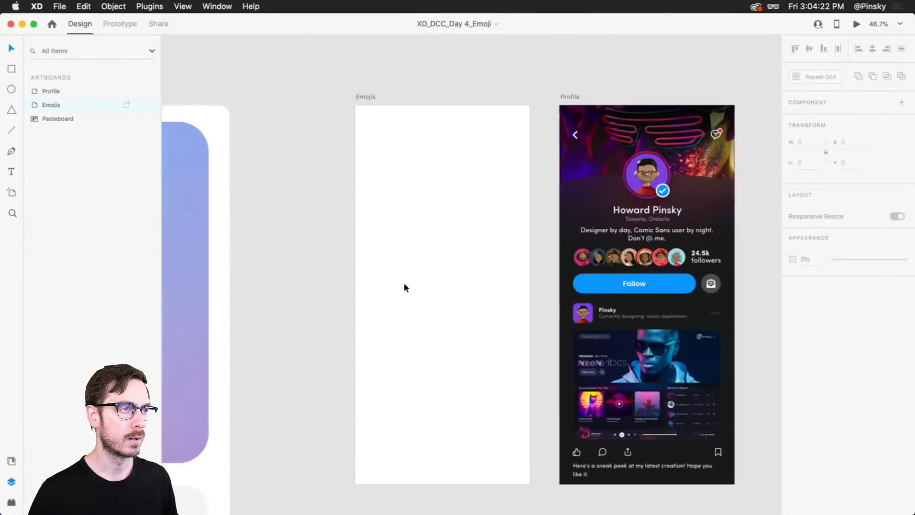
{"action": "left_click_drag", "start_coordinate": [546, 61], "coordinate": [616, 95]}
{"action": "key", "text": "super+z"}
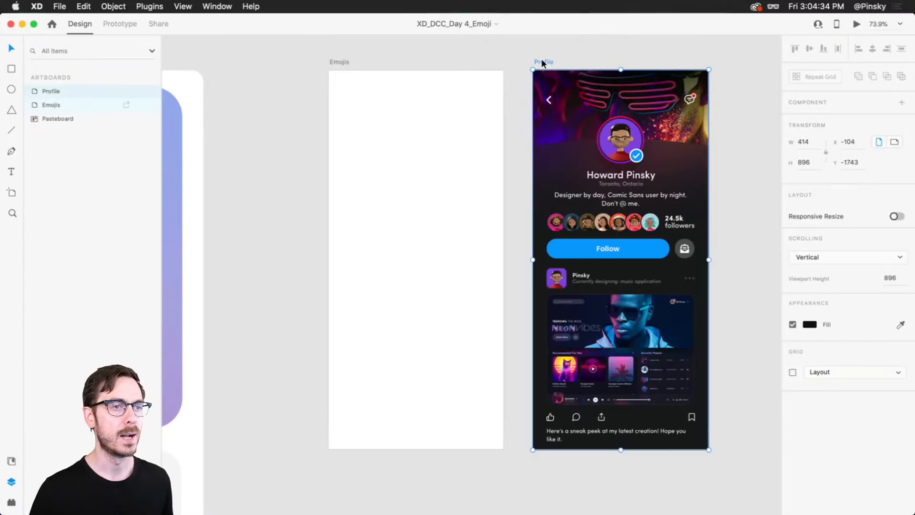
{"action": "mouse_move", "coordinate": [337, 61]}
{"action": "left_mouse_down"}
{"action": "mouse_move", "coordinate": [286, 89]}
{"action": "mouse_move", "coordinate": [337, 62]}
{"action": "left_mouse_up"}
{"action": "mouse_move", "coordinate": [548, 63]}
{"action": "left_mouse_down"}
{"action": "mouse_move", "coordinate": [544, 99]}
{"action": "mouse_move", "coordinate": [559, 45]}
{"action": "mouse_move", "coordinate": [549, 74]}
{"action": "left_mouse_up"}
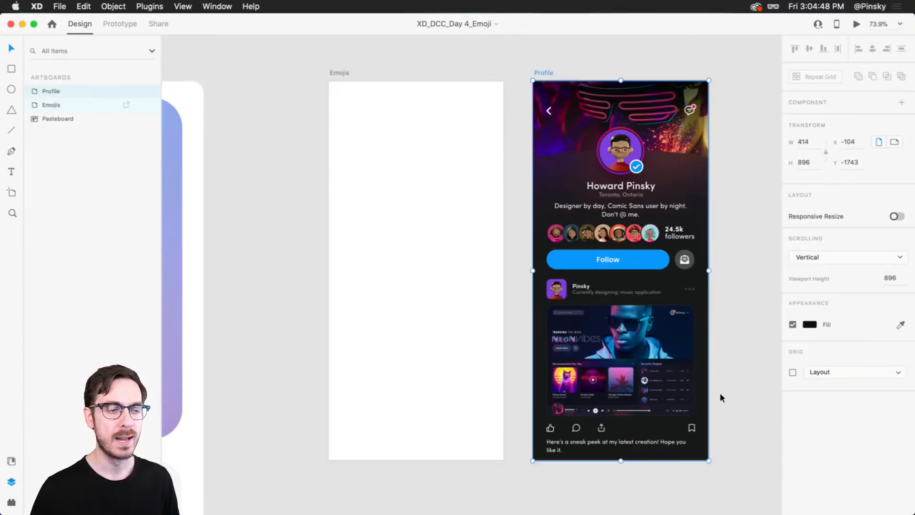
Select the first Card group, holding the Neon Vibes post, inside the Profile artboard's Content and Cards groups, undoing any accidental move
{"action": "scroll", "coordinate": [720, 393], "scroll_direction": "up", "scroll_amount": 6}
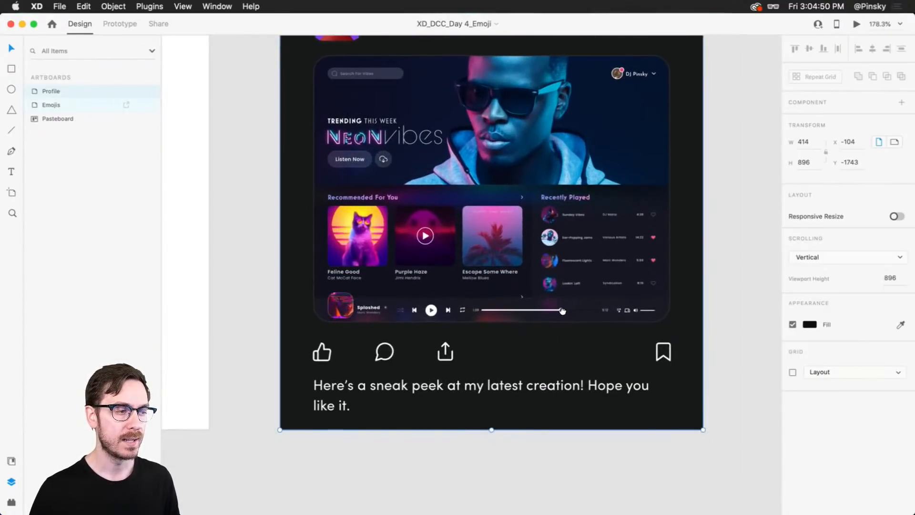
{"action": "left_click", "coordinate": [327, 350]}
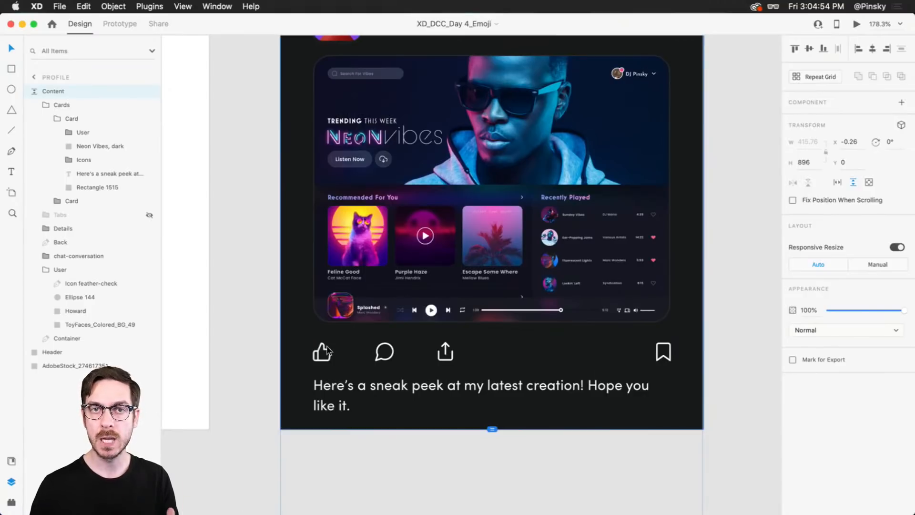
{"action": "scroll", "coordinate": [496, 248], "scroll_direction": "down", "scroll_amount": 3}
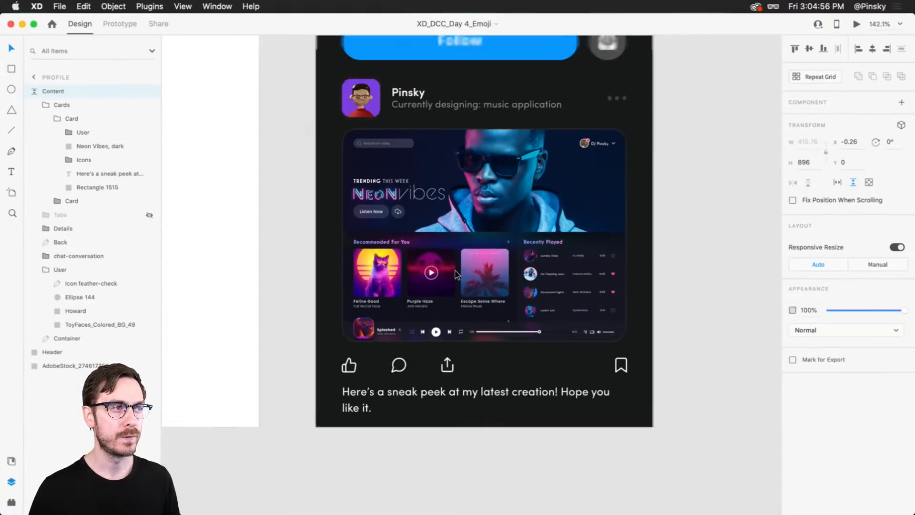
{"action": "double_click", "coordinate": [488, 240]}
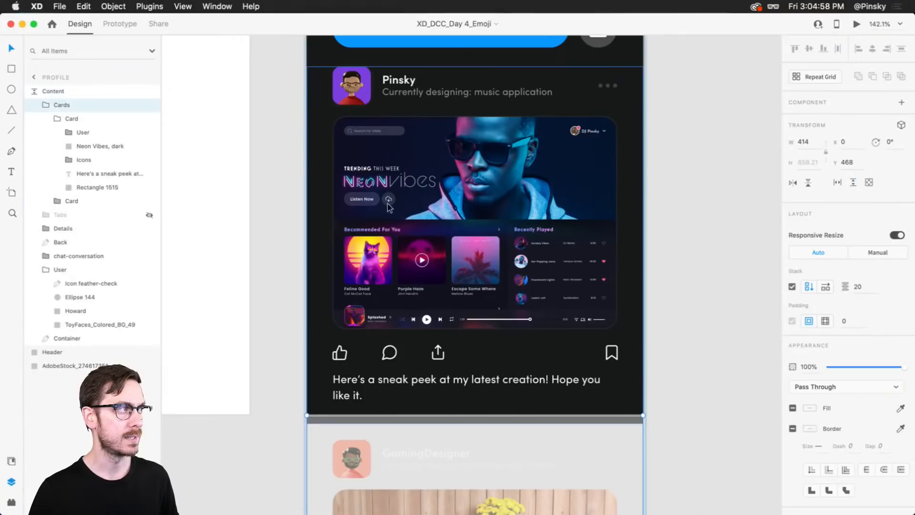
{"action": "double_click", "coordinate": [483, 201]}
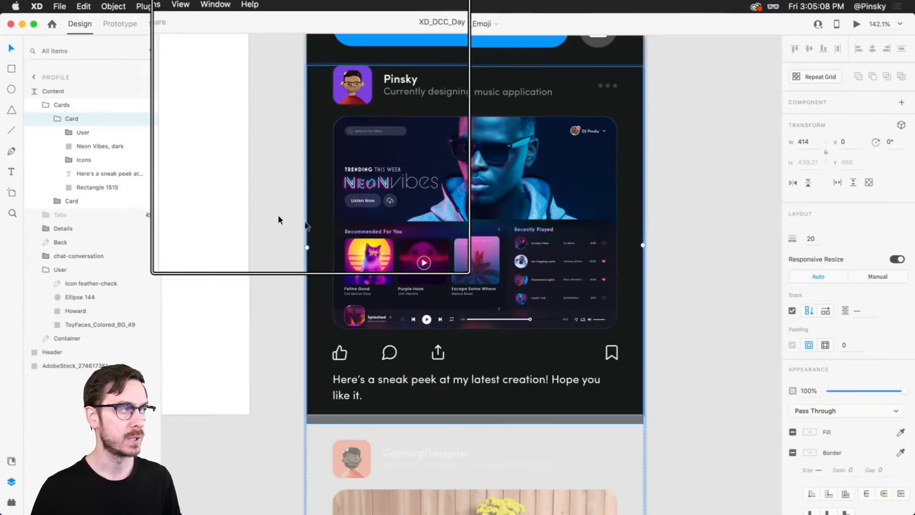
{"action": "mouse_move", "coordinate": [445, 237]}
{"action": "left_mouse_down"}
{"action": "mouse_move", "coordinate": [454, 267]}
{"action": "mouse_move", "coordinate": [444, 228]}
{"action": "left_mouse_up"}
{"action": "key", "text": "super+z"}
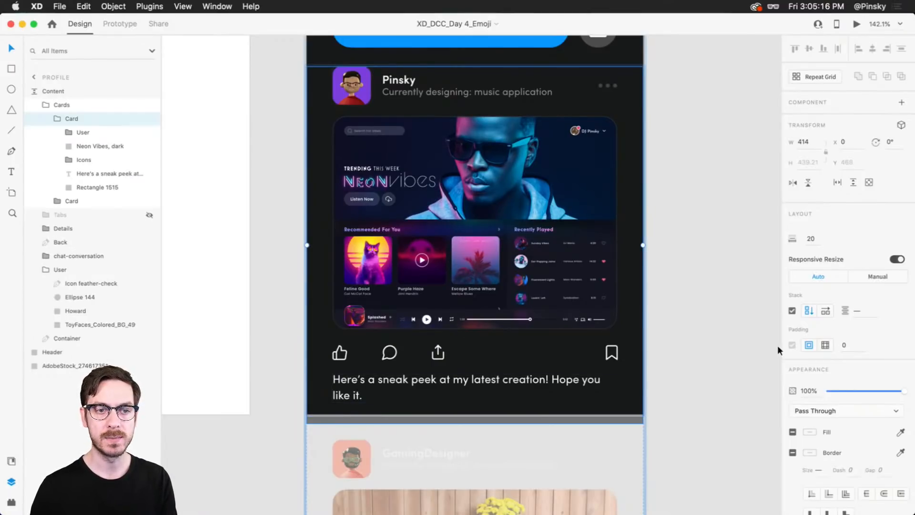
Select the thumbs-up icon inside the Icons group of the Neon Vibes card
{"action": "left_click", "coordinate": [348, 377]}
{"action": "left_click_drag", "start_coordinate": [348, 374], "coordinate": [353, 353]}
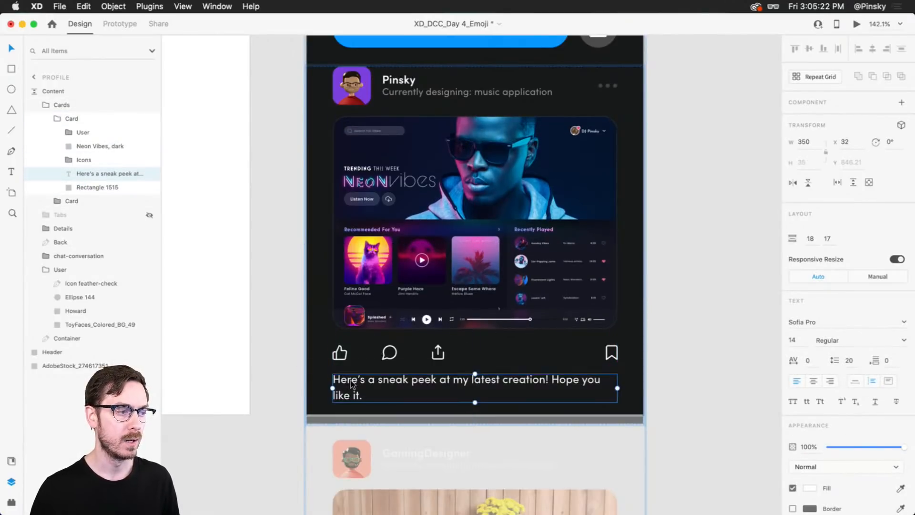
{"action": "scroll", "coordinate": [352, 347], "scroll_direction": "up", "scroll_amount": 5}
{"action": "double_click", "coordinate": [353, 345]}
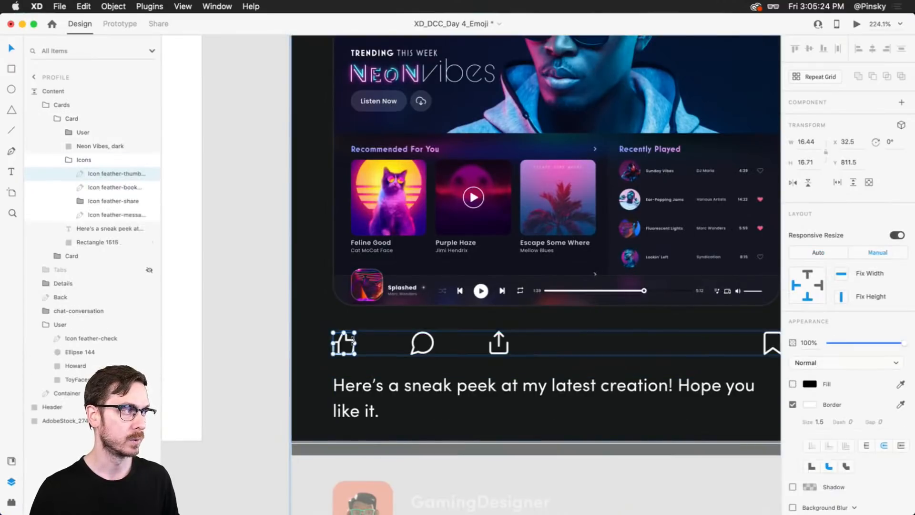
{"action": "scroll", "coordinate": [454, 344], "scroll_direction": "right", "scroll_amount": 3}
{"action": "scroll", "coordinate": [454, 343], "scroll_direction": "down", "scroll_amount": 1}
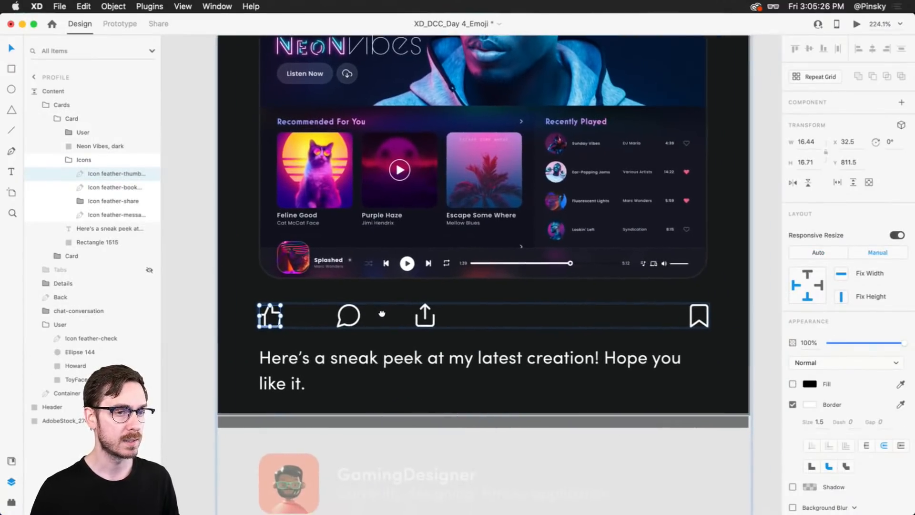
{"action": "scroll", "coordinate": [380, 306], "scroll_direction": "up", "scroll_amount": 1}
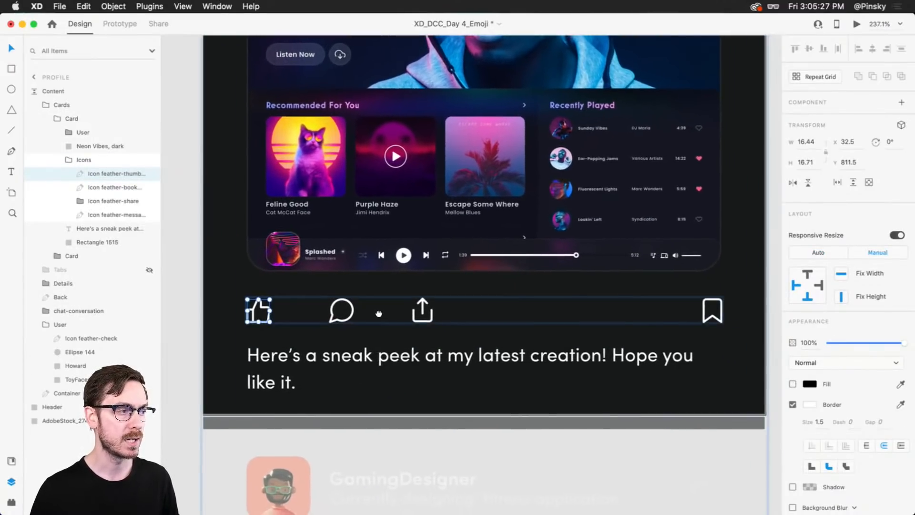
Review the list of installed plugins
{"action": "left_click", "coordinate": [12, 504]}
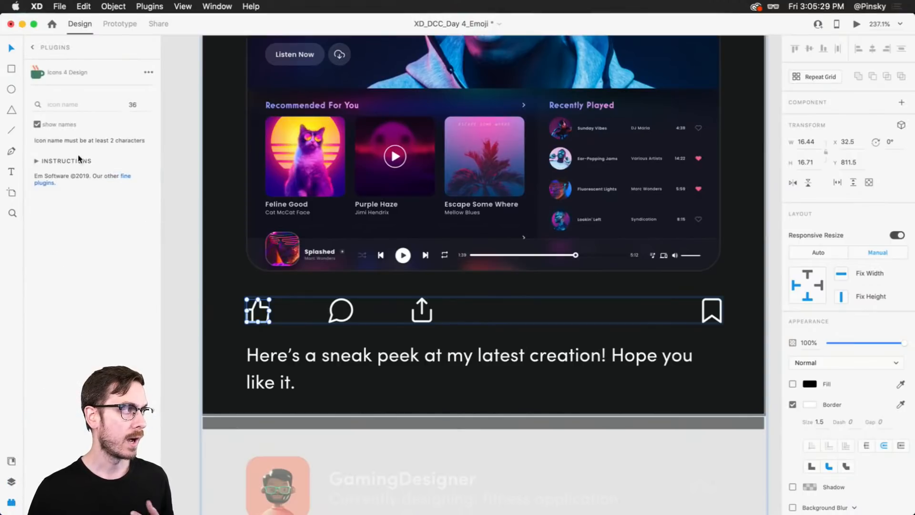
{"action": "left_click", "coordinate": [33, 48]}
{"action": "left_click", "coordinate": [157, 4]}
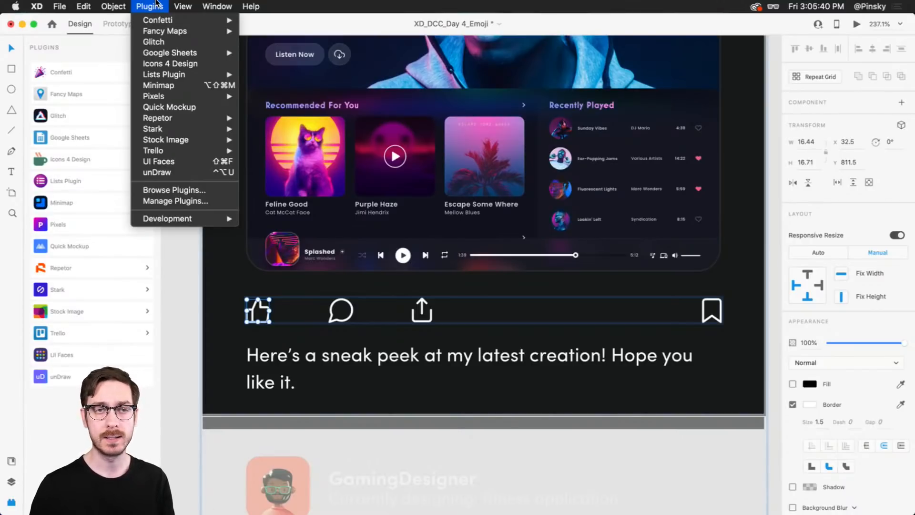
{"action": "left_click", "coordinate": [157, 4]}
Browse the plugin marketplace's Discover page, examine the Fancy Maps plugin's details, and close the marketplace
{"action": "left_click", "coordinate": [149, 47]}
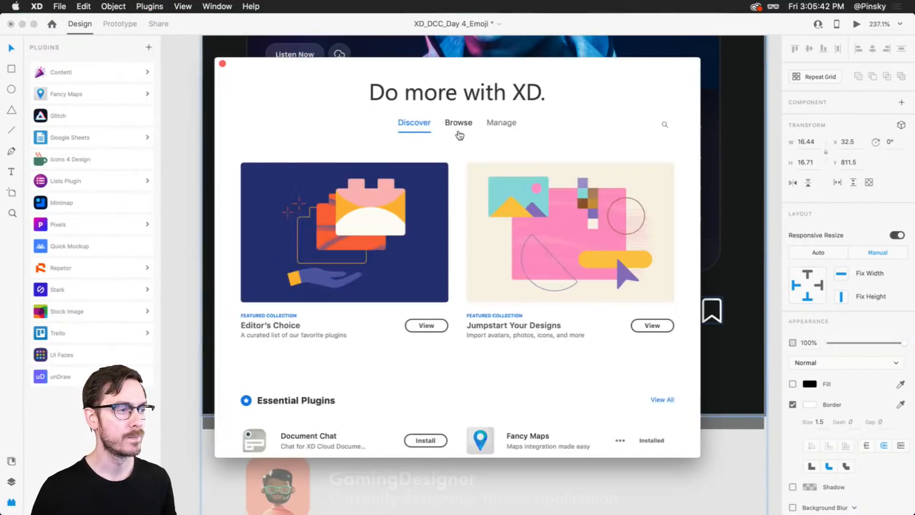
{"action": "scroll", "coordinate": [452, 327], "scroll_direction": "down", "scroll_amount": 3}
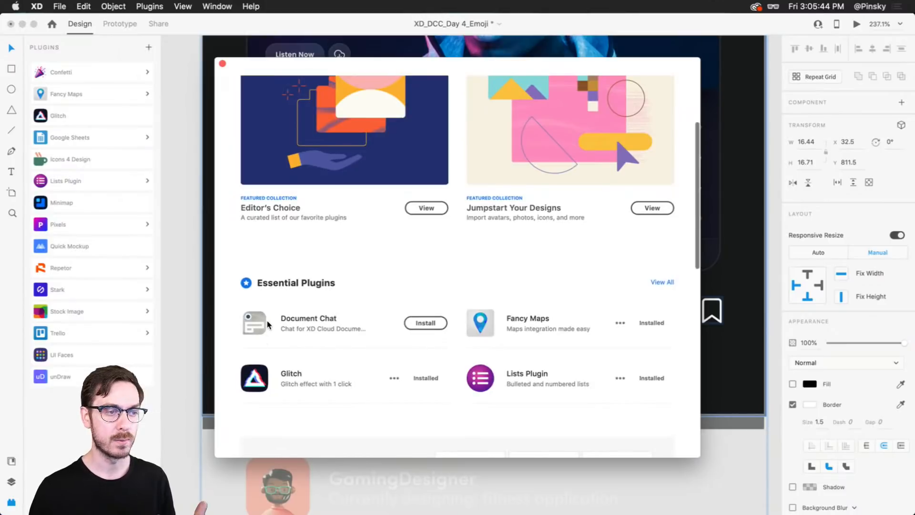
{"action": "left_click", "coordinate": [479, 321]}
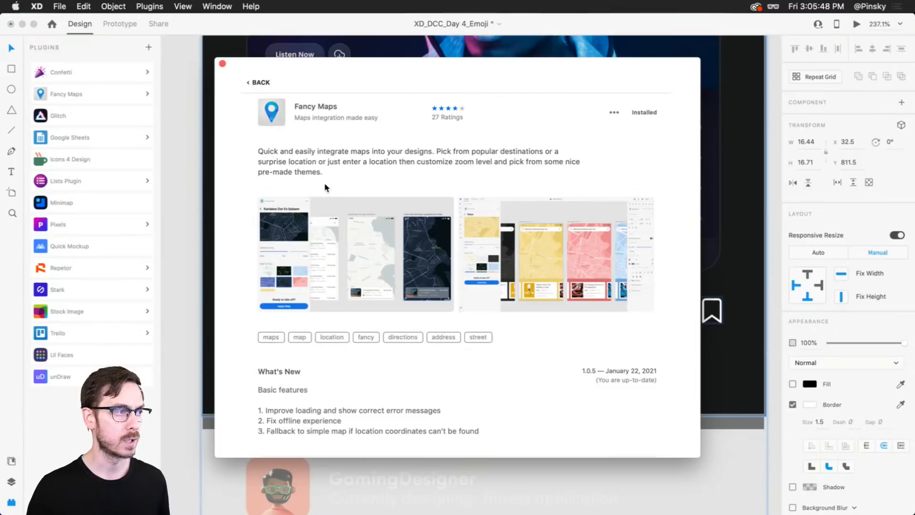
{"action": "left_click", "coordinate": [257, 83]}
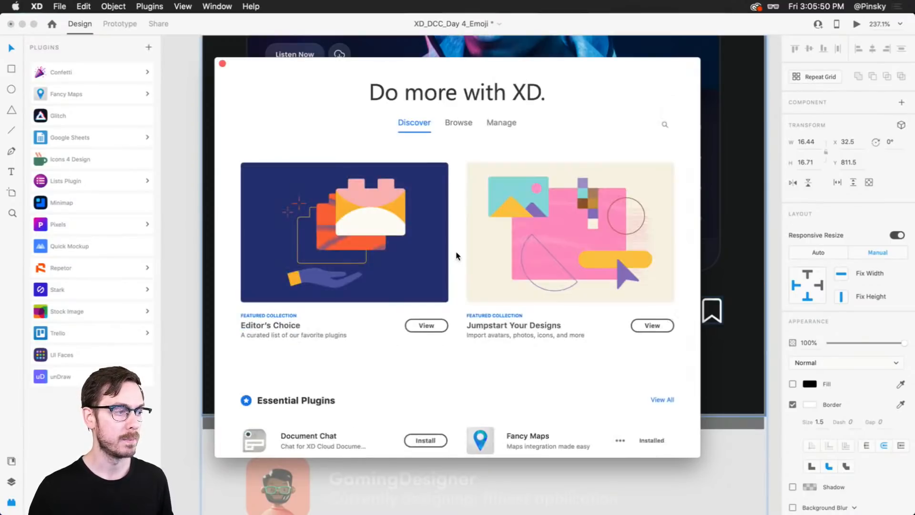
{"action": "scroll", "coordinate": [443, 292], "scroll_direction": "down", "scroll_amount": 5}
{"action": "scroll", "coordinate": [429, 322], "scroll_direction": "up", "scroll_amount": 5}
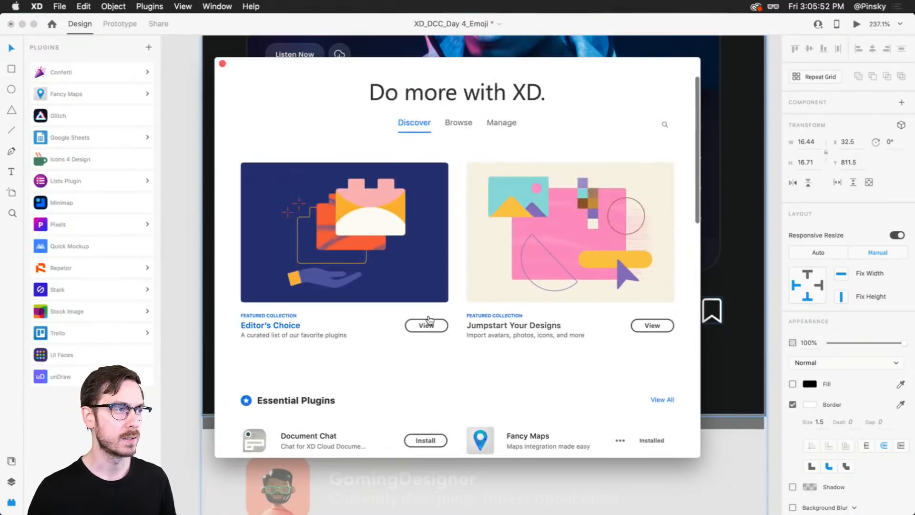
{"action": "key", "text": "Escape"}
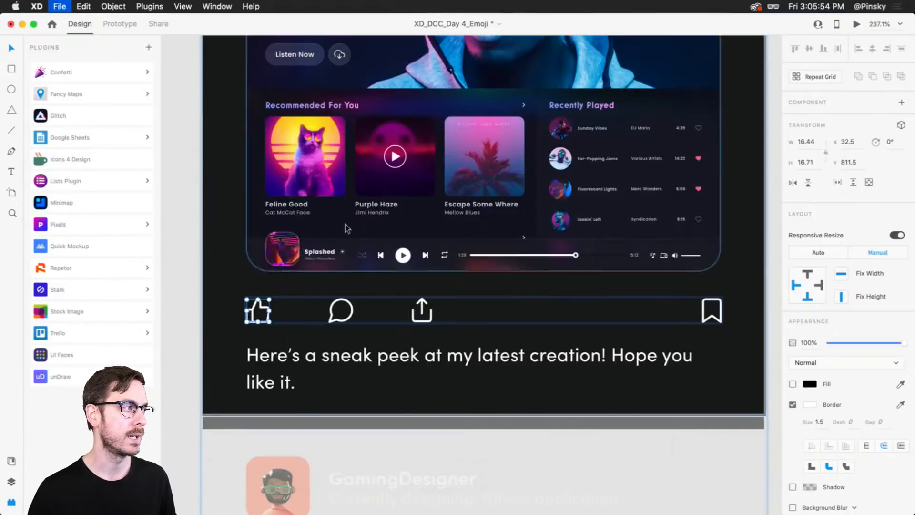
Search the Icons 4 Design plugin for "thumb" and return to the document's layers
{"action": "left_click", "coordinate": [80, 158]}
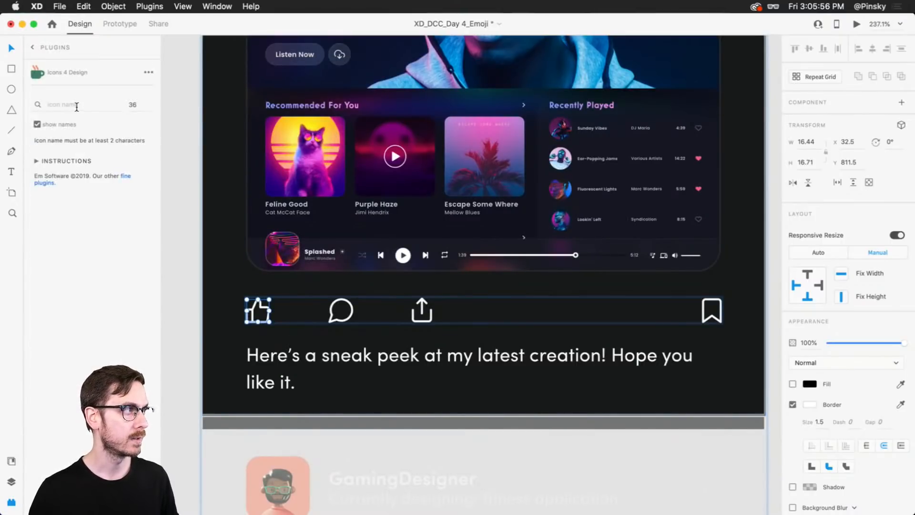
{"action": "left_click", "coordinate": [78, 105]}
{"action": "type", "text": "thumb"}
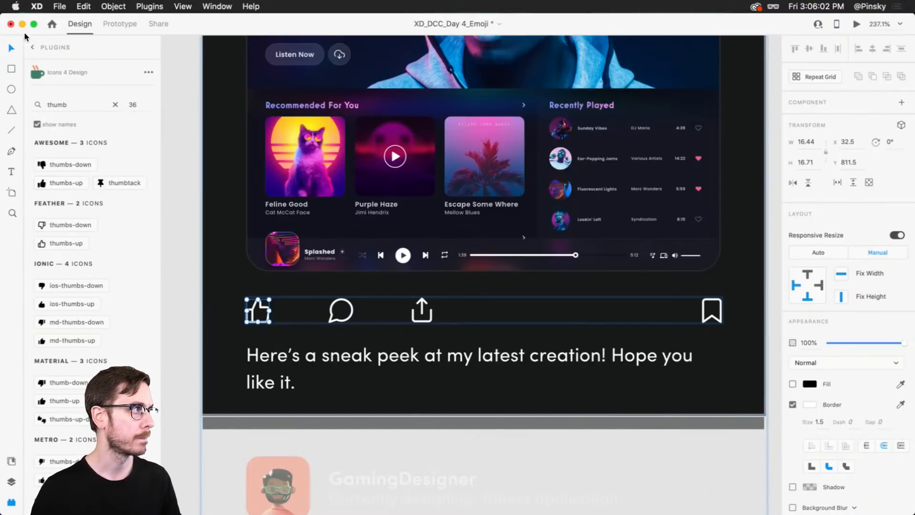
{"action": "left_click", "coordinate": [32, 47]}
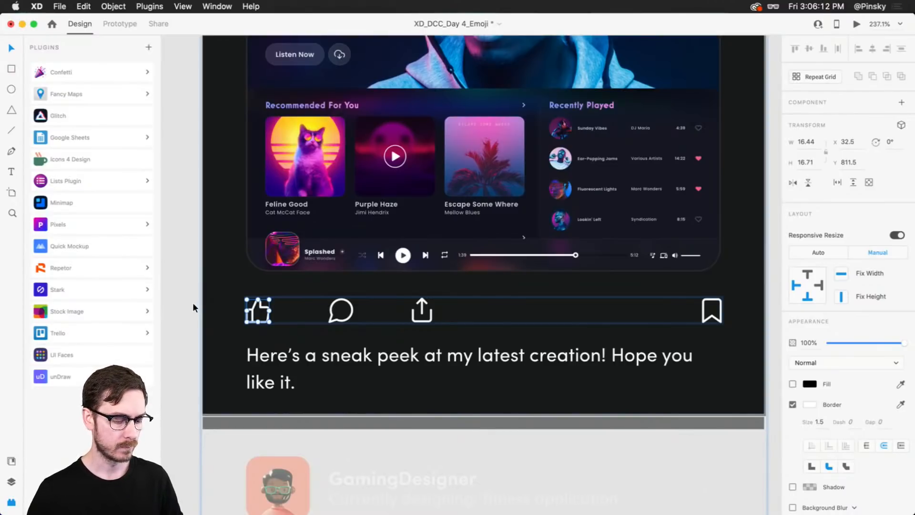
{"action": "key", "text": "super+y"}
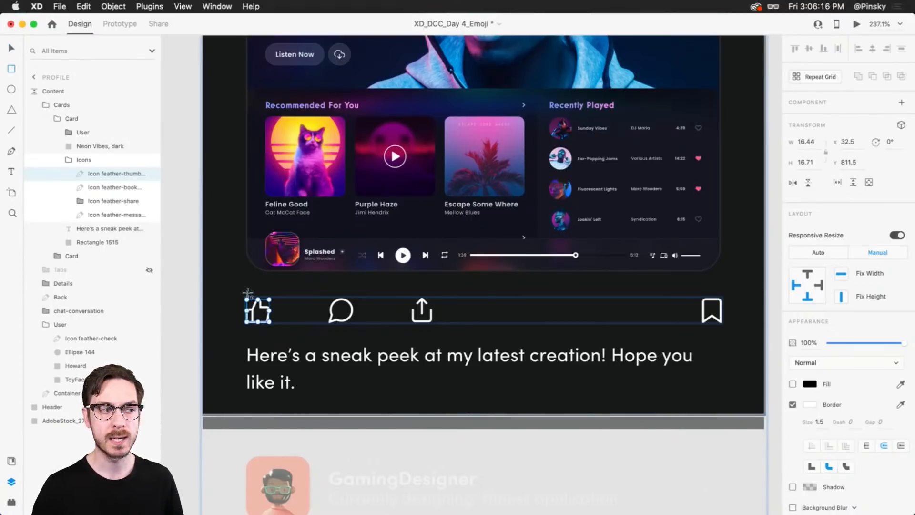
Try a rectangle of about 157 by 44 inside the Icons group above the card's icons, and delete it
{"action": "key", "text": "r"}
{"action": "mouse_move", "coordinate": [231, 300]}
{"action": "left_mouse_down"}
{"action": "mouse_move", "coordinate": [319, 245]}
{"action": "mouse_move", "coordinate": [406, 224]}
{"action": "mouse_move", "coordinate": [443, 240]}
{"action": "left_mouse_up"}
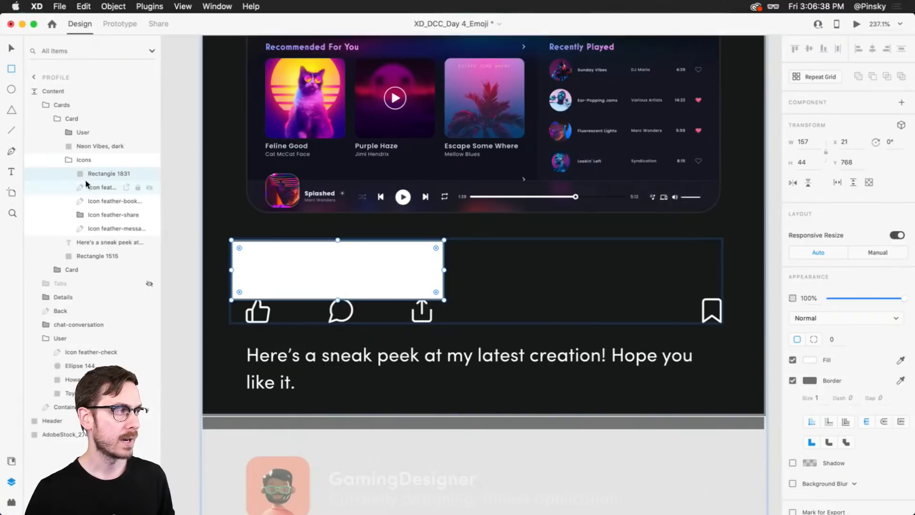
{"action": "left_click", "coordinate": [89, 146]}
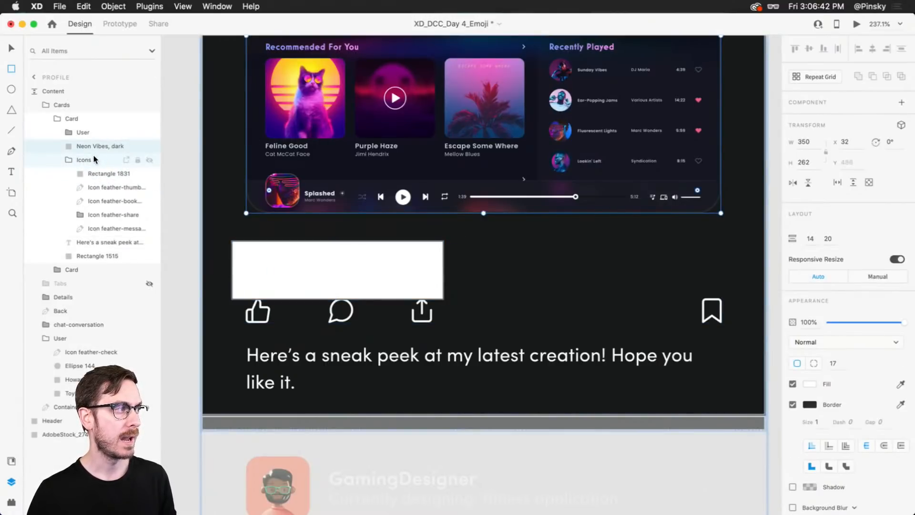
{"action": "left_click", "coordinate": [92, 157]}
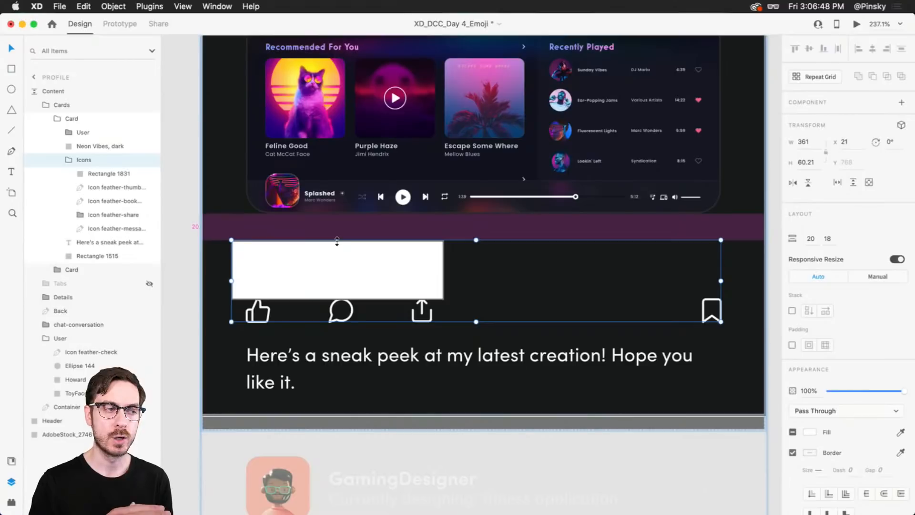
{"action": "double_click", "coordinate": [341, 267]}
{"action": "left_click_drag", "start_coordinate": [344, 261], "coordinate": [347, 347]}
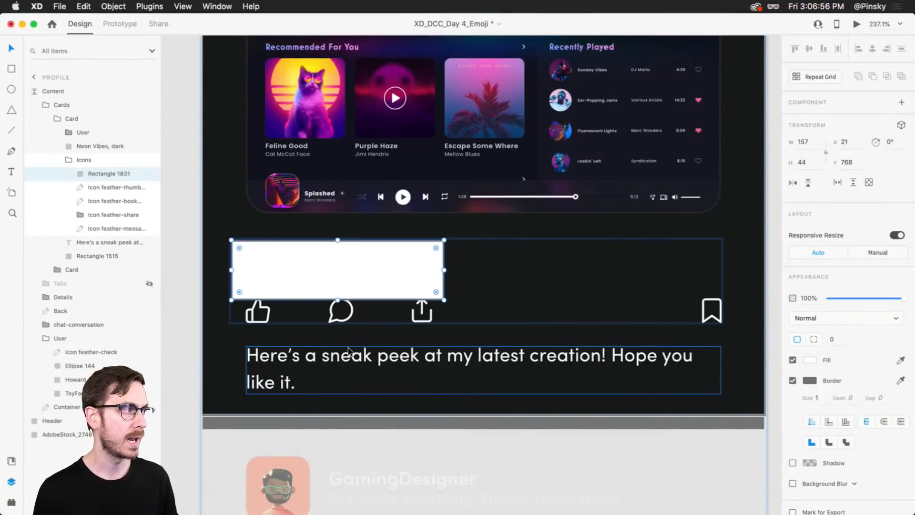
{"action": "key", "text": "Delete"}
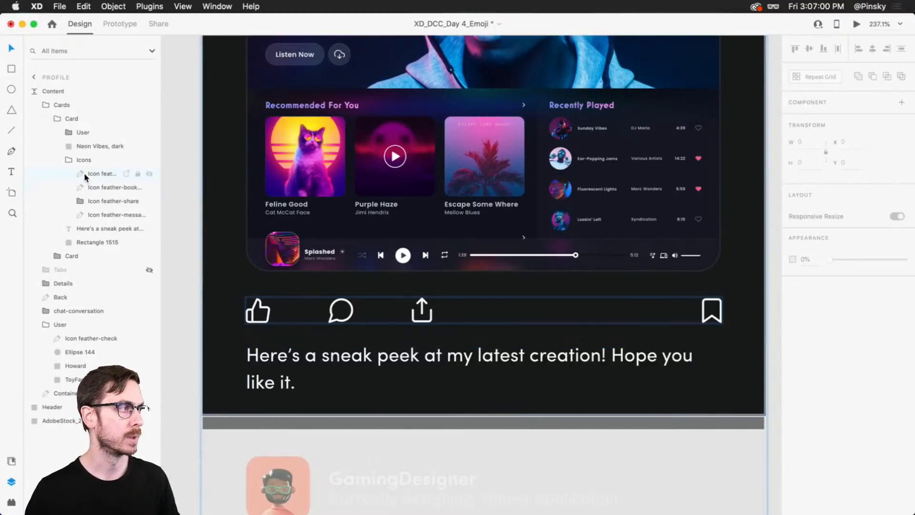
Group the "Neon Vibes, dark" image with the collapsed Icons group and name the new group Image
{"action": "left_click", "coordinate": [91, 161]}
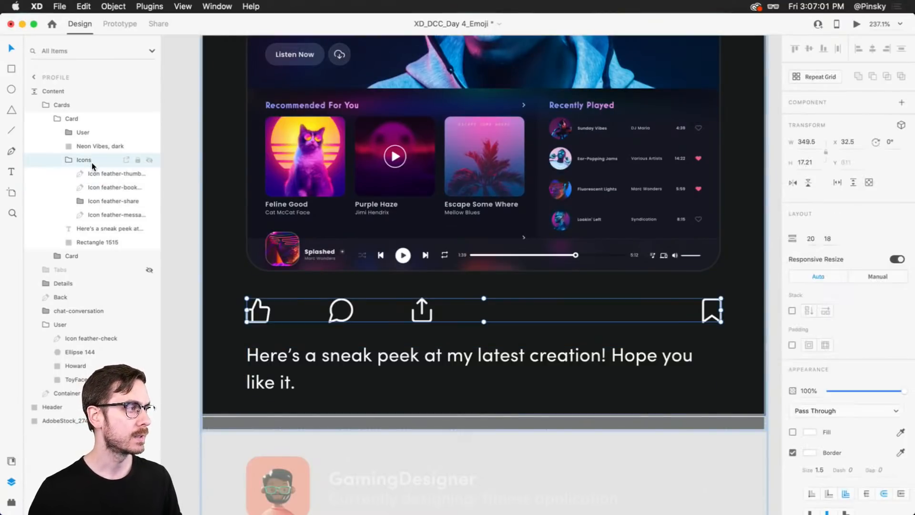
{"action": "left_click", "coordinate": [68, 160]}
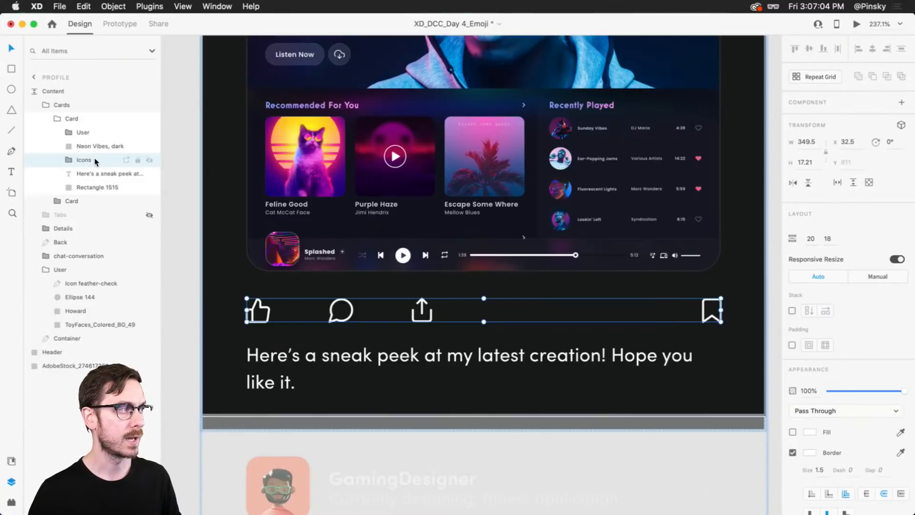
{"action": "right_click", "coordinate": [101, 161]}
{"action": "left_click", "coordinate": [97, 159]}
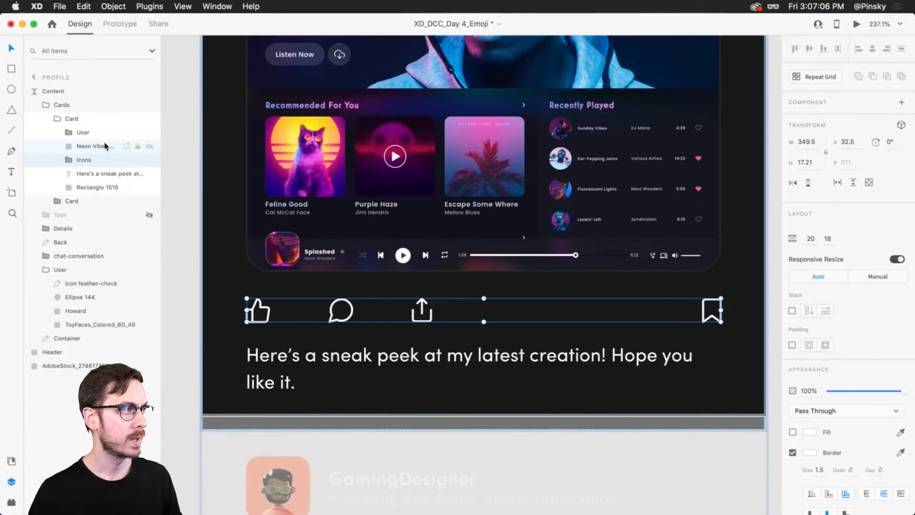
{"action": "left_click", "coordinate": [105, 146]}
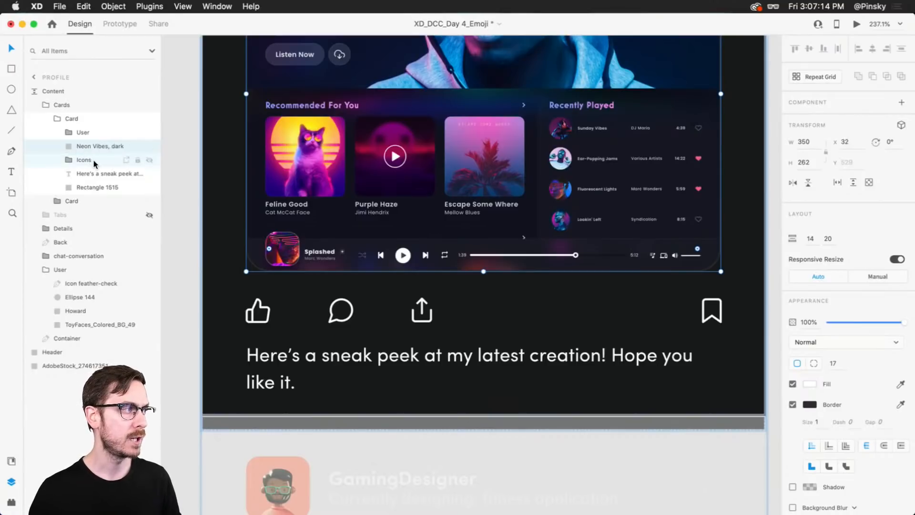
{"action": "left_click", "coordinate": [83, 160], "text": "shift"}
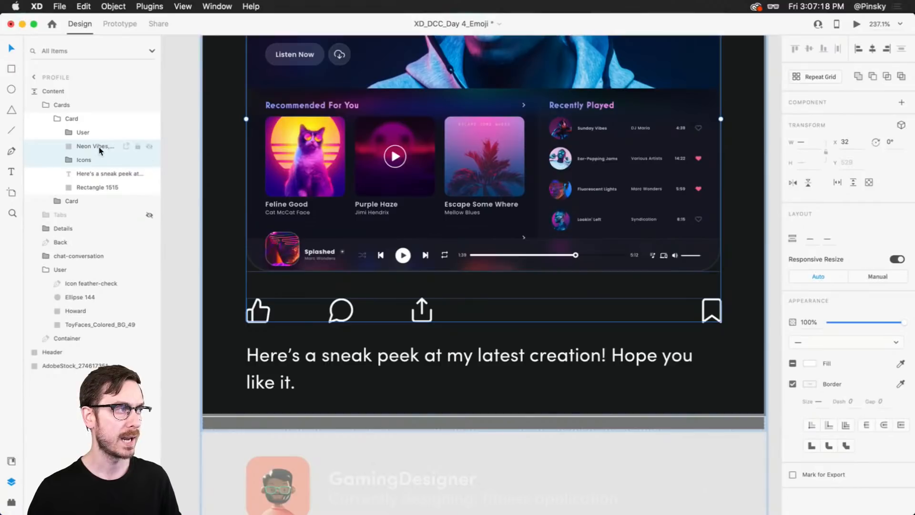
{"action": "key", "text": "super+g"}
{"action": "double_click", "coordinate": [100, 148]}
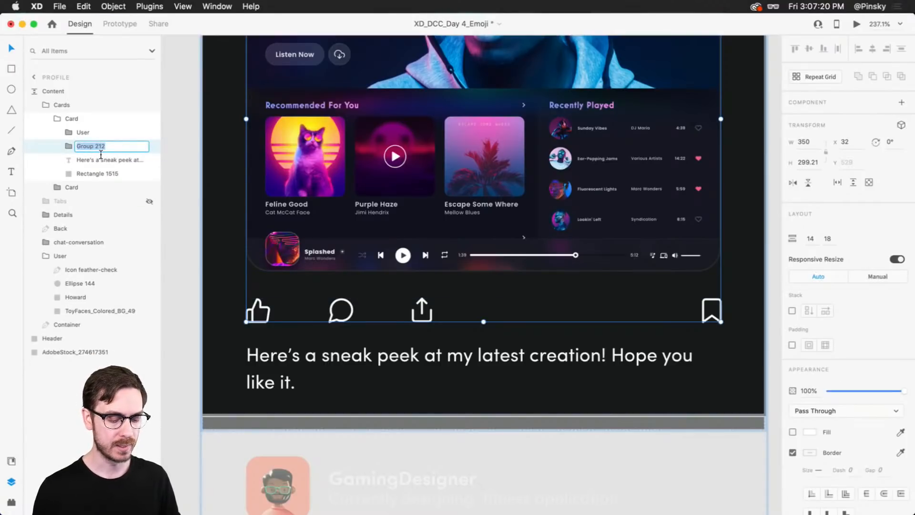
{"action": "key", "text": "BackSpace"}
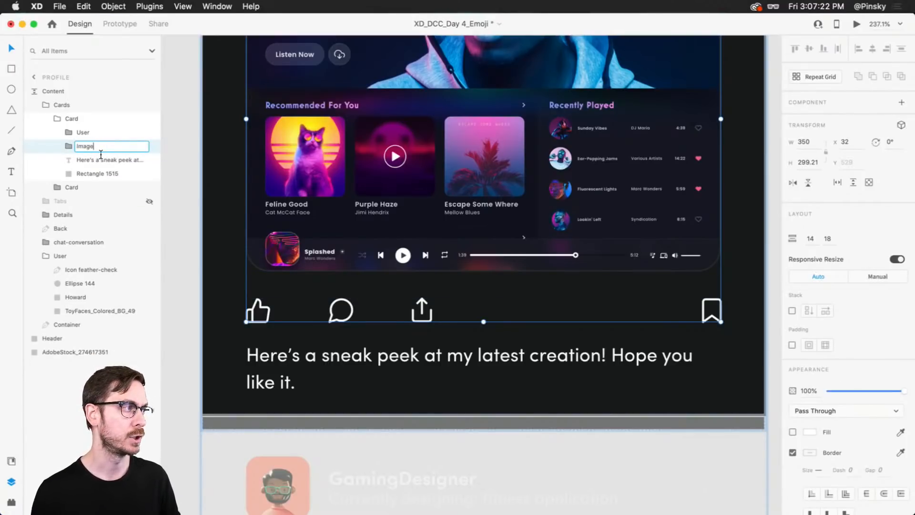
{"action": "key", "text": "Return"}
Draw a rectangle of about 214 by 53 inside the Image group above the icons and fully round its corners into a pill
{"action": "left_click", "coordinate": [61, 146]}
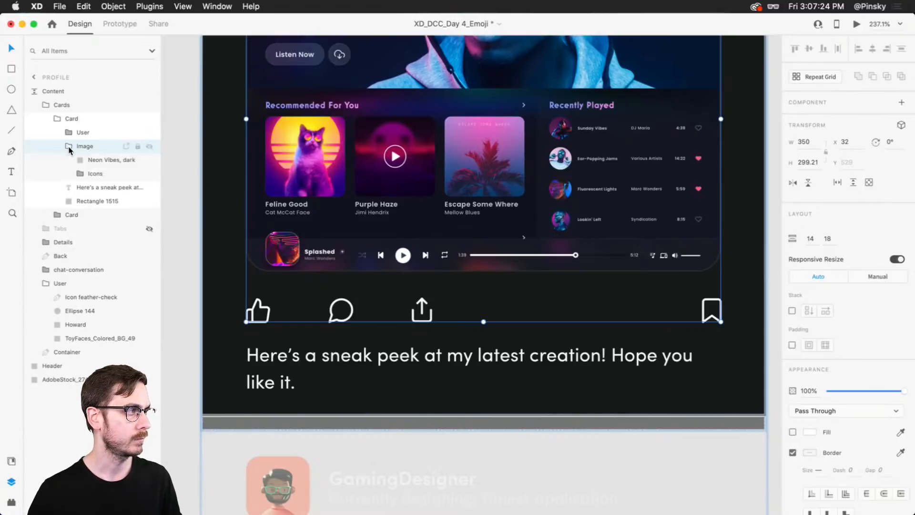
{"action": "left_click", "coordinate": [89, 173]}
{"action": "key", "text": "r"}
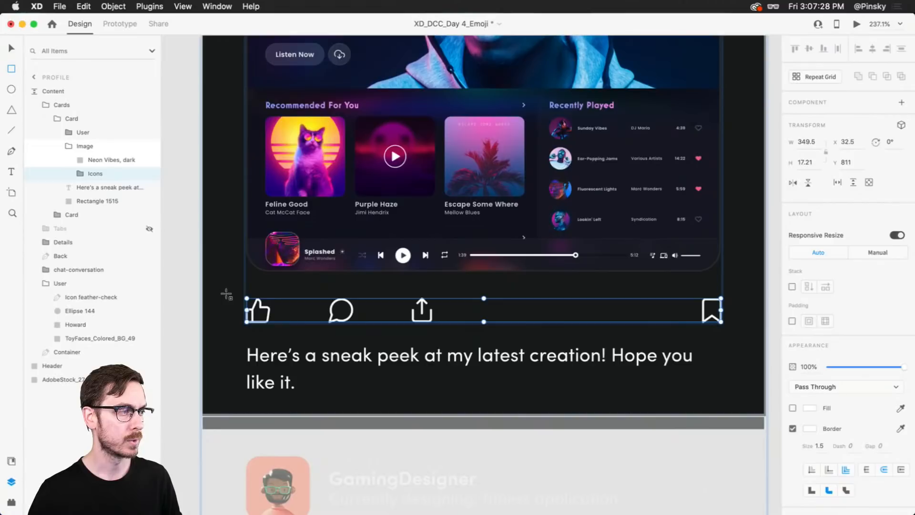
{"action": "mouse_move", "coordinate": [226, 291]}
{"action": "left_mouse_down"}
{"action": "mouse_move", "coordinate": [448, 204]}
{"action": "mouse_move", "coordinate": [478, 223]}
{"action": "mouse_move", "coordinate": [514, 221]}
{"action": "left_mouse_up"}
{"action": "mouse_move", "coordinate": [425, 251]}
{"action": "left_mouse_down"}
{"action": "mouse_move", "coordinate": [443, 233]}
{"action": "mouse_move", "coordinate": [433, 242]}
{"action": "left_mouse_up"}
{"action": "left_click_drag", "start_coordinate": [518, 218], "coordinate": [418, 248]}
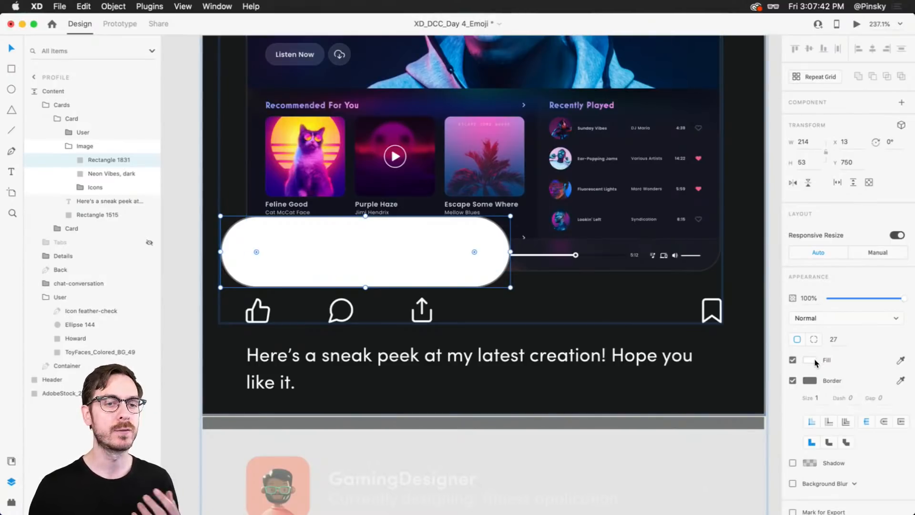
Enable Background Blur on the pill and set its blur amount to 50 and brightness to 0
{"action": "scroll", "coordinate": [807, 371], "scroll_direction": "down", "scroll_amount": 1}
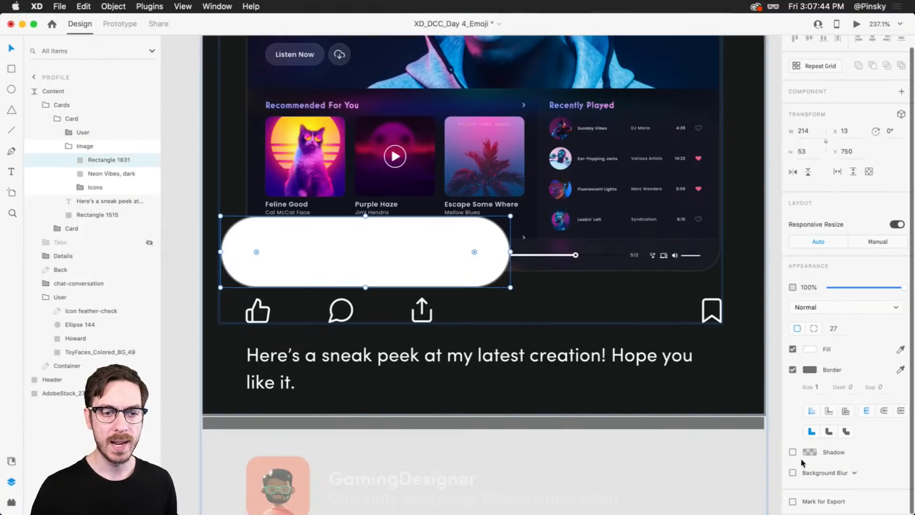
{"action": "left_click", "coordinate": [793, 472]}
{"action": "scroll", "coordinate": [876, 433], "scroll_direction": "down", "scroll_amount": 3}
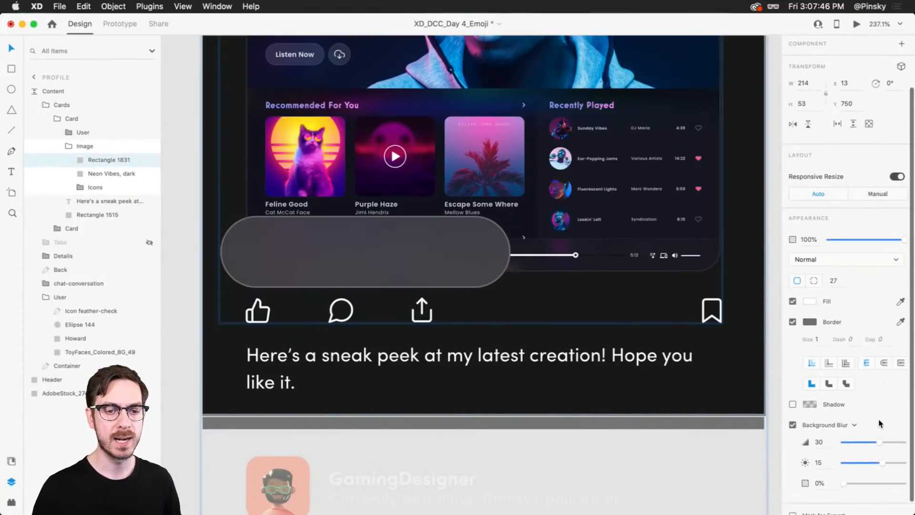
{"action": "left_click_drag", "start_coordinate": [878, 429], "coordinate": [903, 431]}
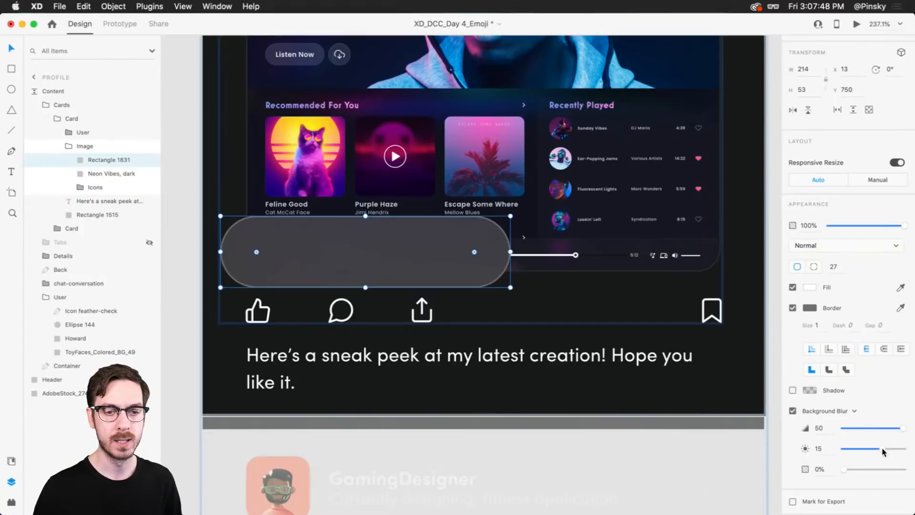
{"action": "left_click", "coordinate": [820, 451]}
{"action": "type", "text": "0"}
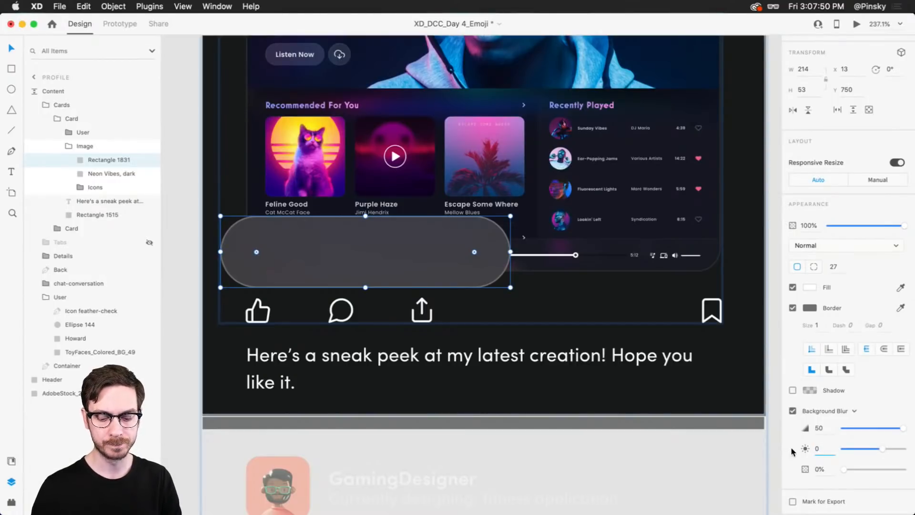
{"action": "key", "text": "Return"}
Make the pill's border white (#FFFFFF) at 6% opacity and reduce its background blur amount to 15
{"action": "left_click", "coordinate": [810, 307]}
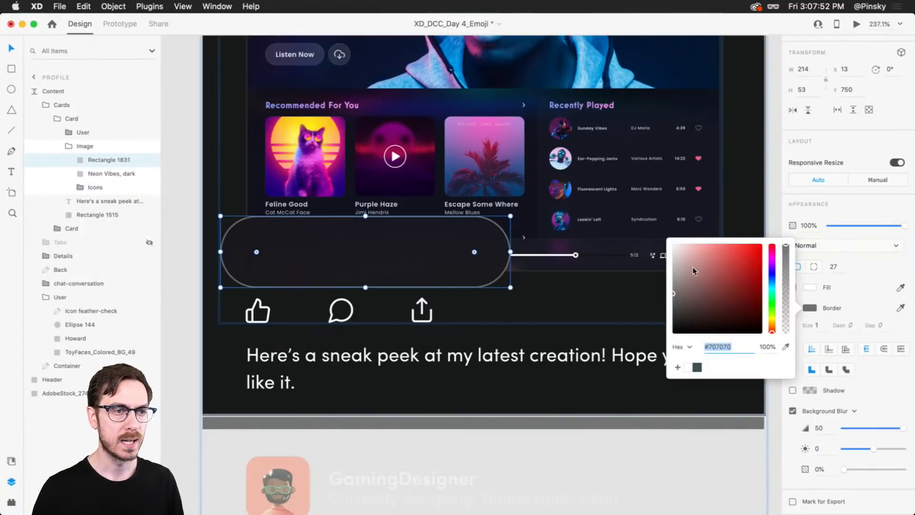
{"action": "mouse_move", "coordinate": [676, 249]}
{"action": "left_mouse_down"}
{"action": "mouse_move", "coordinate": [670, 253]}
{"action": "mouse_move", "coordinate": [671, 243]}
{"action": "left_mouse_up"}
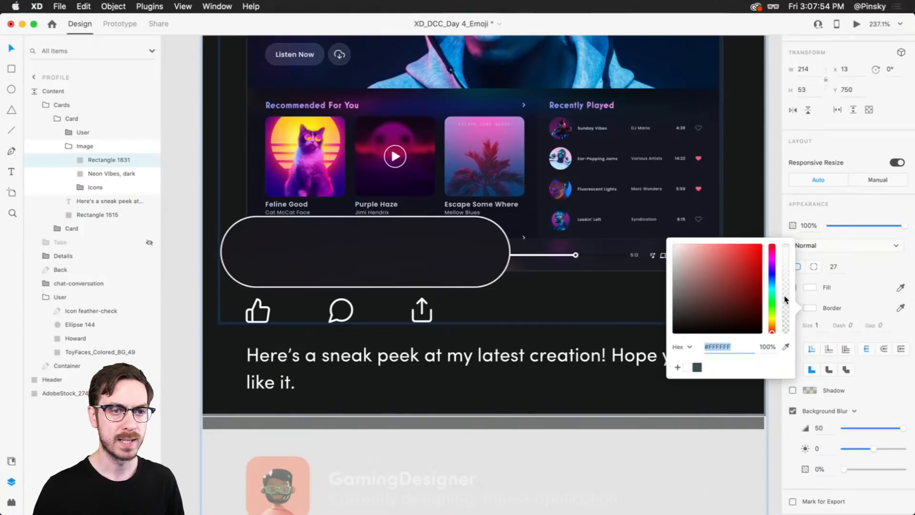
{"action": "left_click_drag", "start_coordinate": [786, 300], "coordinate": [788, 330]}
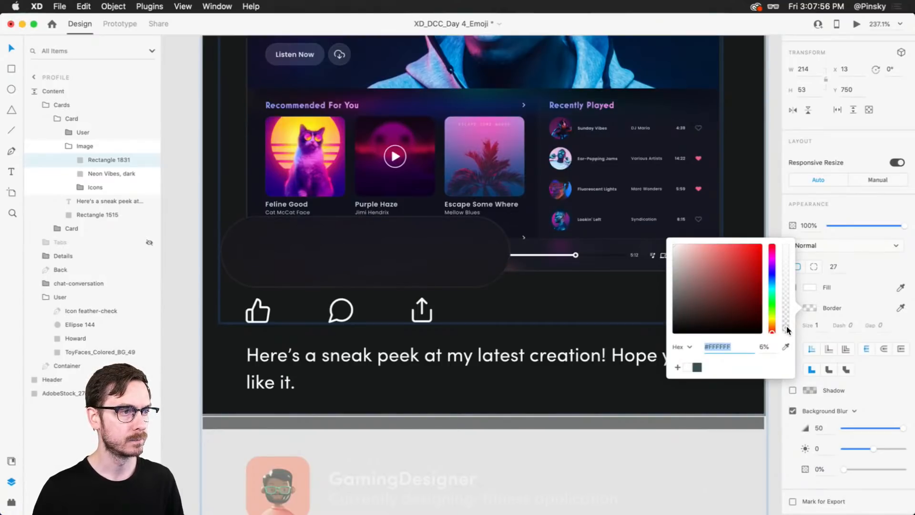
{"action": "left_click", "coordinate": [872, 265]}
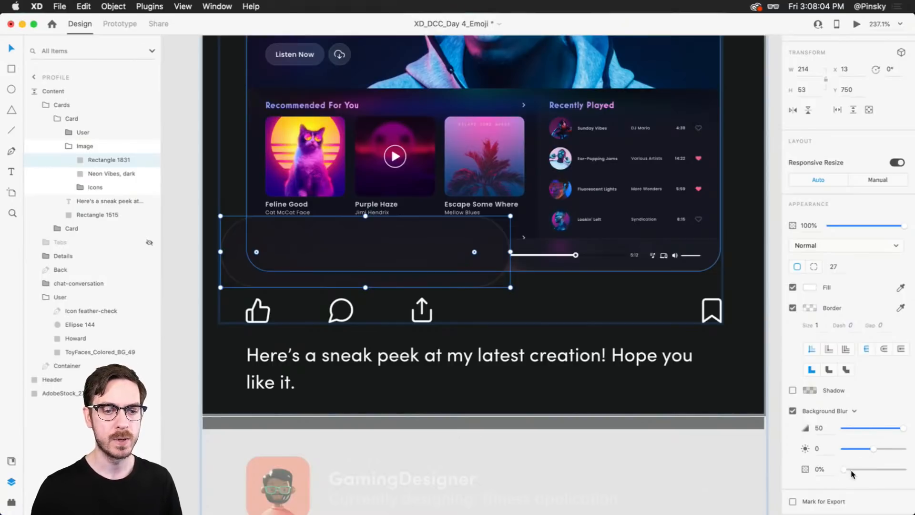
{"action": "mouse_move", "coordinate": [843, 469]}
{"action": "left_mouse_down"}
{"action": "mouse_move", "coordinate": [858, 469]}
{"action": "mouse_move", "coordinate": [843, 469]}
{"action": "left_mouse_up"}
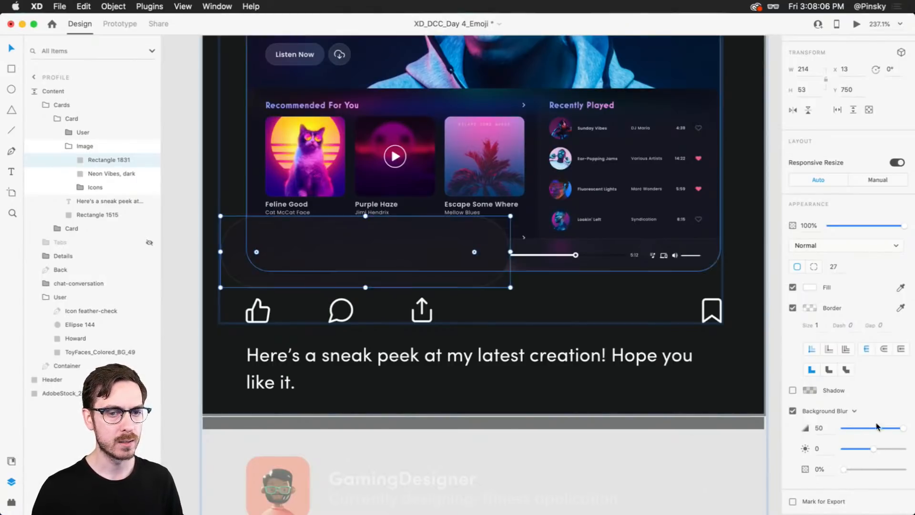
{"action": "left_click_drag", "start_coordinate": [905, 432], "coordinate": [863, 422]}
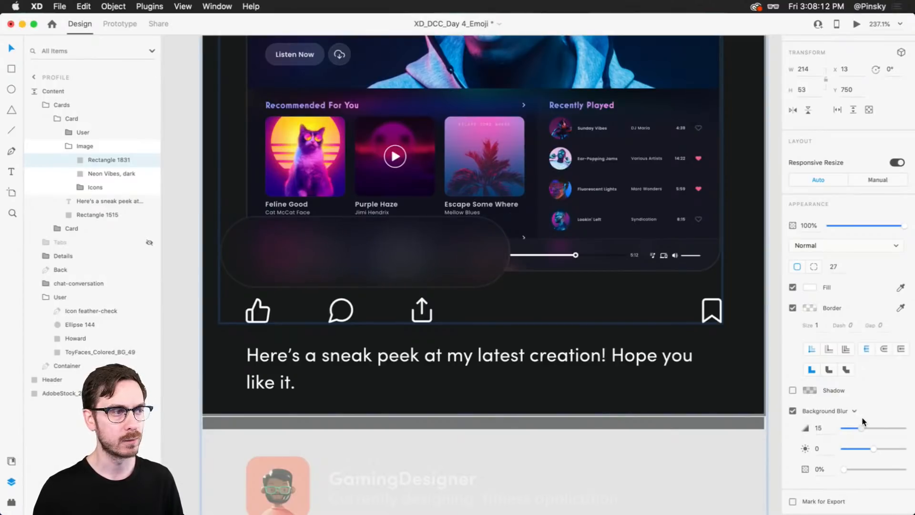
Change the pill's fill to black and set the background blur's fill opacity to 16%
{"action": "left_click", "coordinate": [809, 287]}
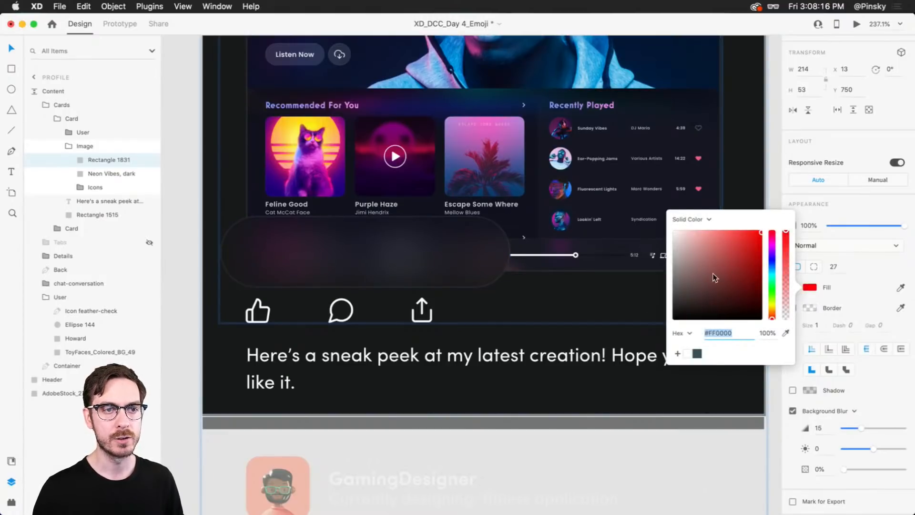
{"action": "left_click", "coordinate": [863, 204]}
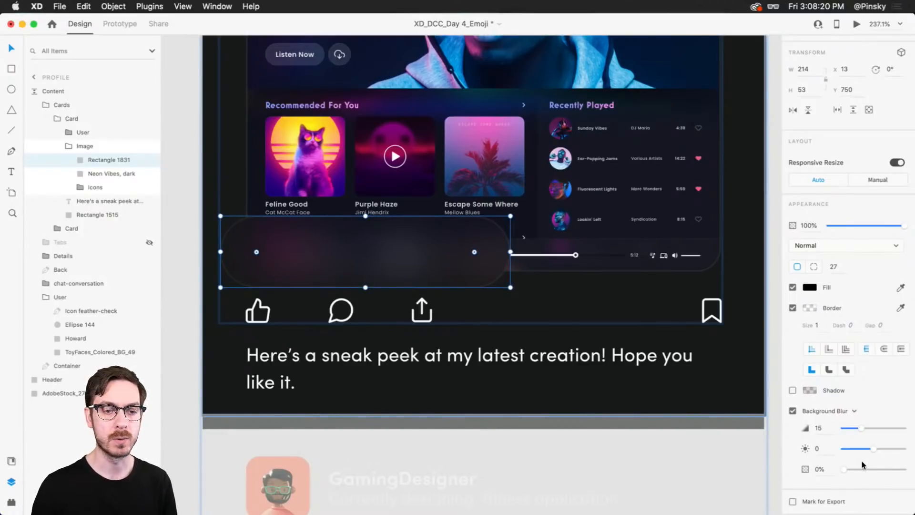
{"action": "left_click", "coordinate": [850, 470]}
{"action": "left_click_drag", "start_coordinate": [851, 470], "coordinate": [853, 469]}
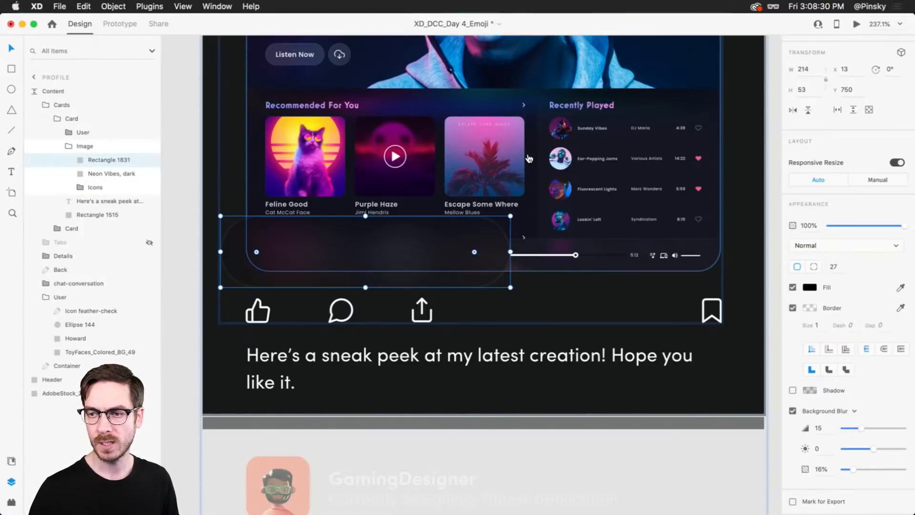
Switch to Finder and replace the card's image with AdobeStock_210641215.jpeg from the Colorful folder
{"action": "key", "text": "super+Tab"}
{"action": "left_click", "coordinate": [285, 144]}
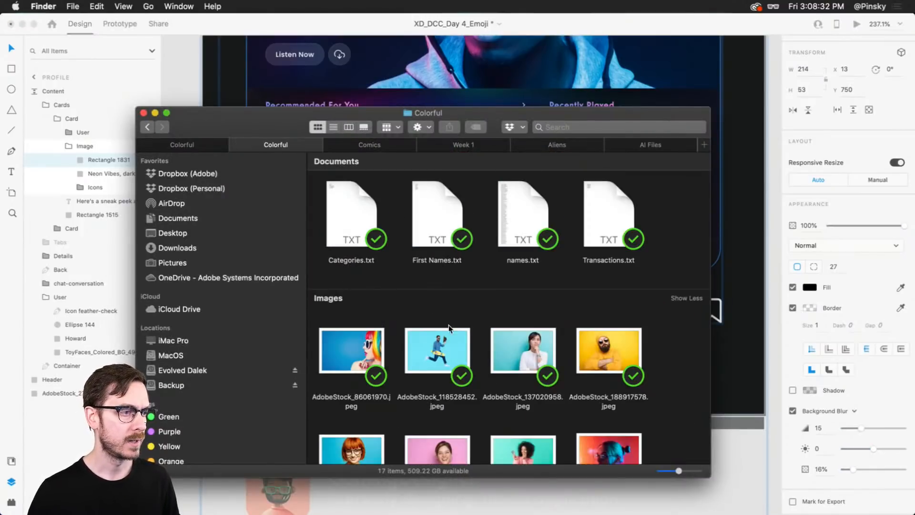
{"action": "scroll", "coordinate": [458, 322], "scroll_direction": "down", "scroll_amount": 5}
{"action": "left_click", "coordinate": [205, 144]}
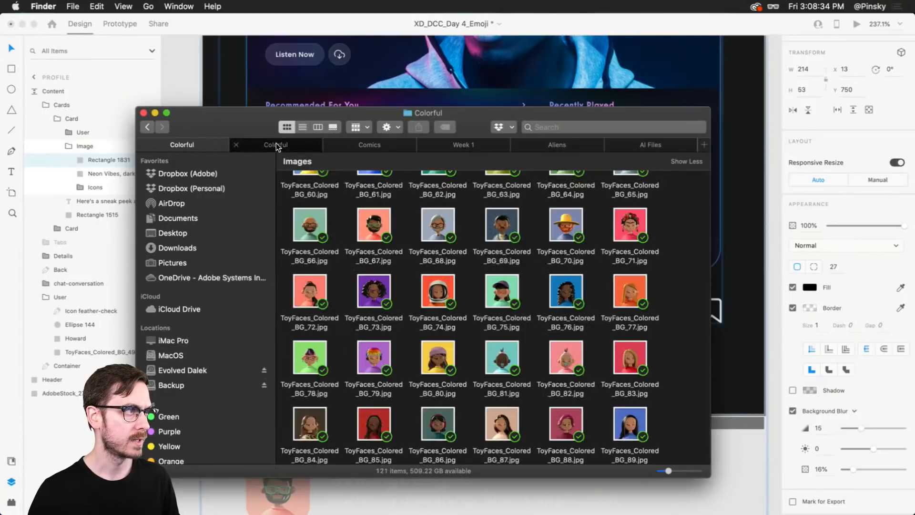
{"action": "left_click", "coordinate": [277, 144]}
{"action": "scroll", "coordinate": [395, 280], "scroll_direction": "up", "scroll_amount": 5}
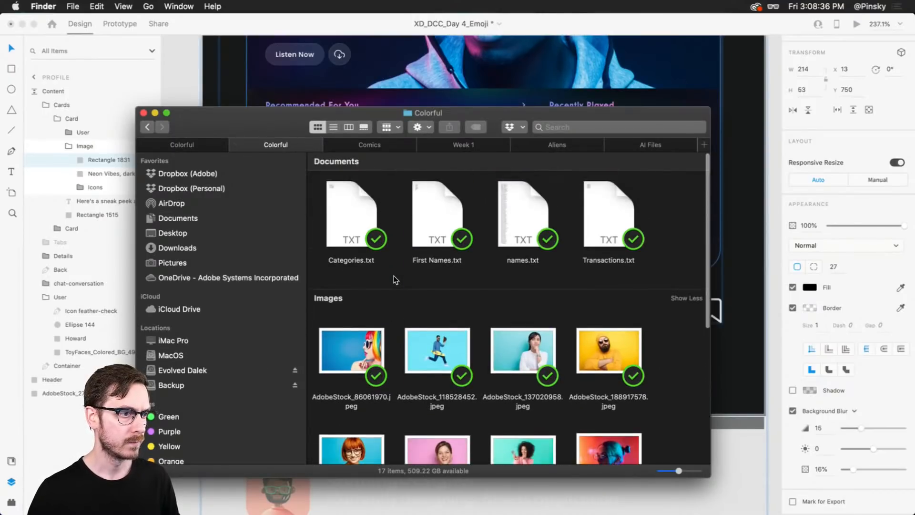
{"action": "scroll", "coordinate": [395, 280], "scroll_direction": "down", "scroll_amount": 3}
{"action": "left_click_drag", "start_coordinate": [605, 305], "coordinate": [629, 165]}
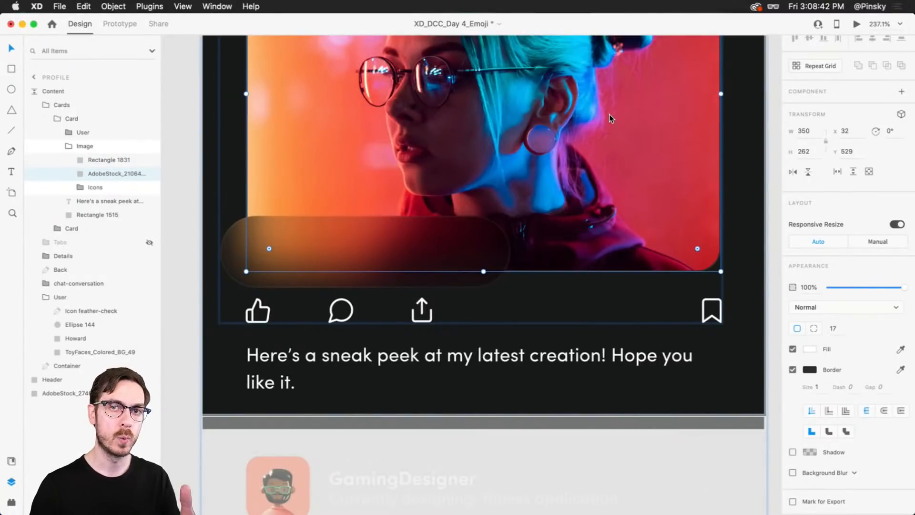
Try a background blur fill opacity of 59% on the pill over the colorful photo
{"action": "left_click", "coordinate": [428, 238]}
{"action": "left_click", "coordinate": [792, 472]}
{"action": "scroll", "coordinate": [829, 451], "scroll_direction": "down", "scroll_amount": 3}
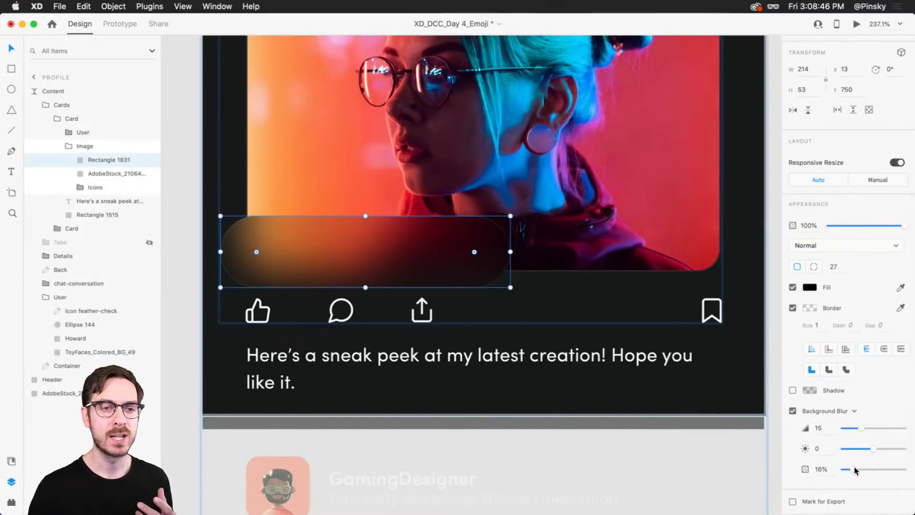
{"action": "left_click_drag", "start_coordinate": [854, 470], "coordinate": [880, 466]}
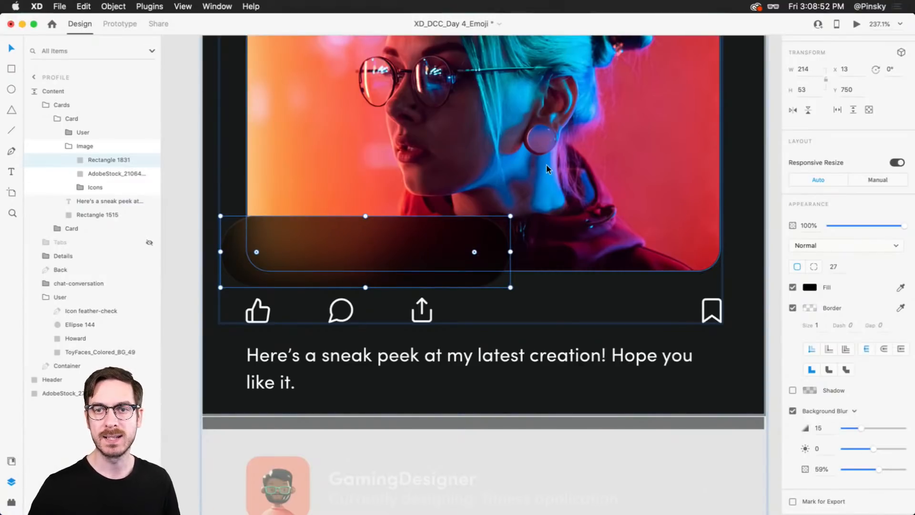
Undo the blur opacity change and the photo replacement to restore the "Neon Vibes, dark" image
{"action": "left_click_drag", "start_coordinate": [458, 265], "coordinate": [548, 167]}
{"action": "key", "text": "super+z"}
{"action": "key", "text": "super+z"}
{"action": "key", "text": "super+z"}
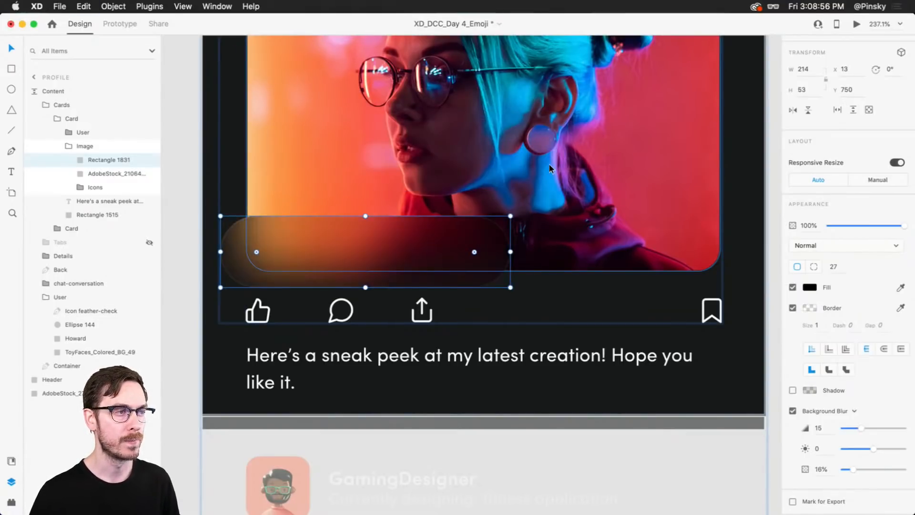
{"action": "left_click", "coordinate": [562, 173]}
{"action": "left_click", "coordinate": [399, 222]}
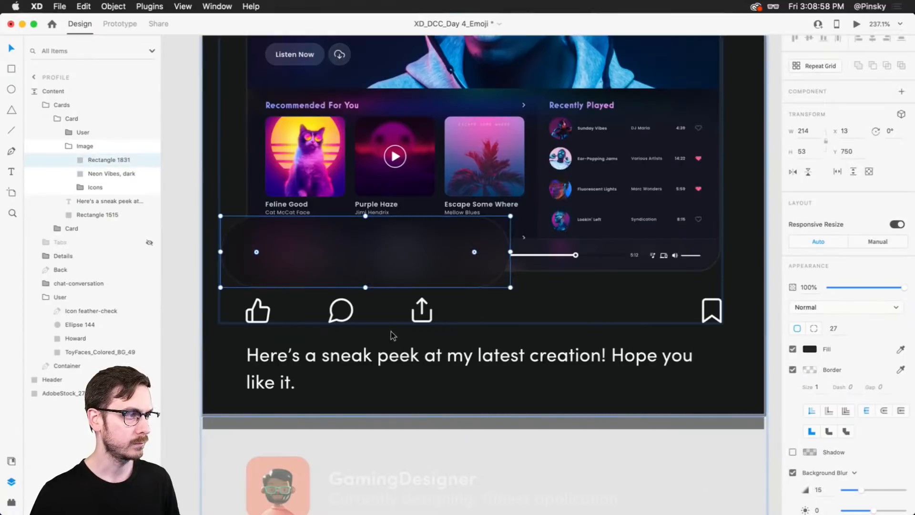
{"action": "left_click", "coordinate": [391, 330]}
{"action": "scroll", "coordinate": [376, 267], "scroll_direction": "left", "scroll_amount": 3}
{"action": "left_click", "coordinate": [353, 238]}
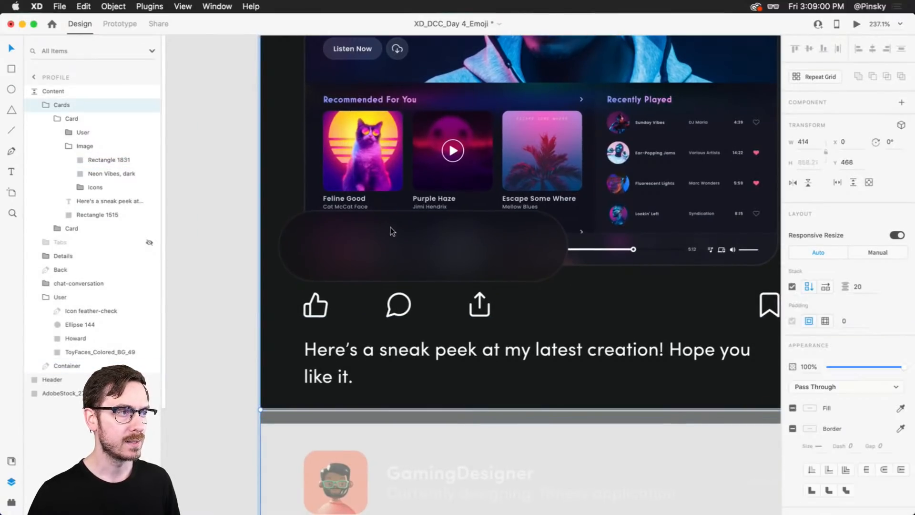
{"action": "left_click", "coordinate": [434, 238], "text": "super"}
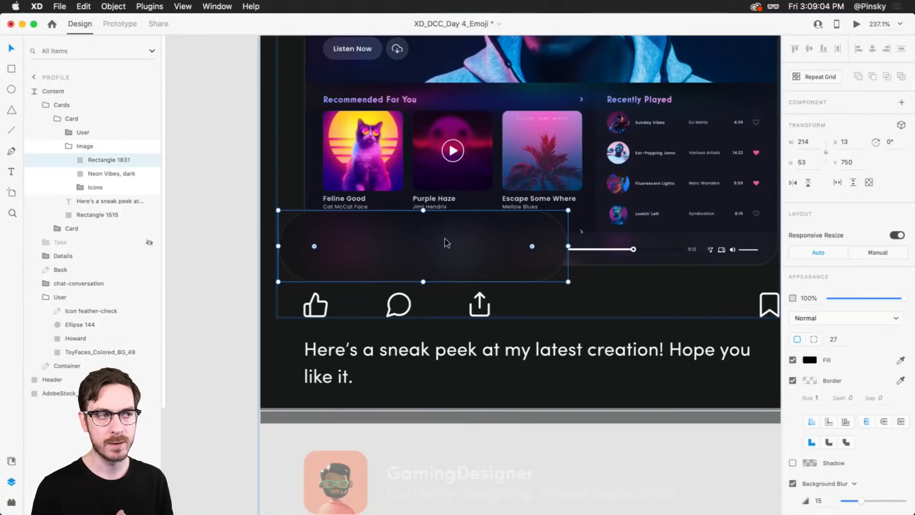
{"action": "left_click", "coordinate": [233, 185]}
{"action": "left_click", "coordinate": [420, 244]}
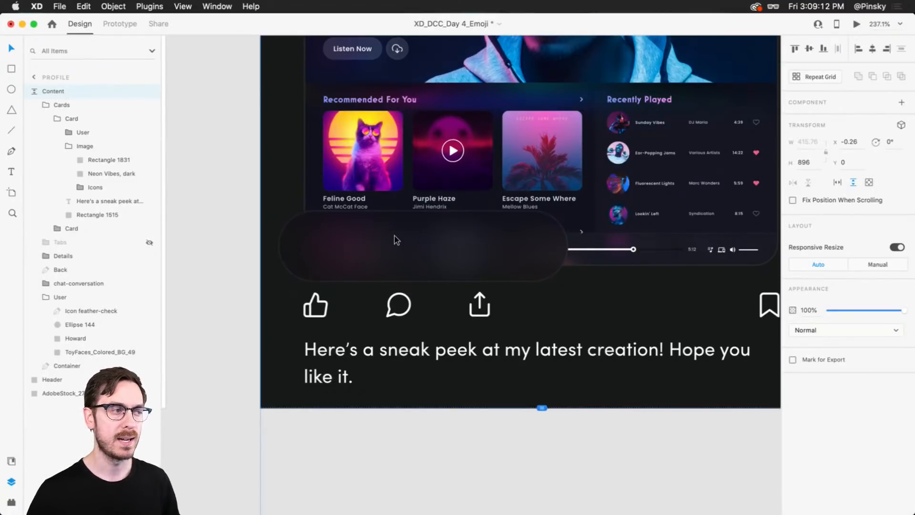
{"action": "scroll", "coordinate": [395, 240], "scroll_direction": "down", "scroll_amount": 5}
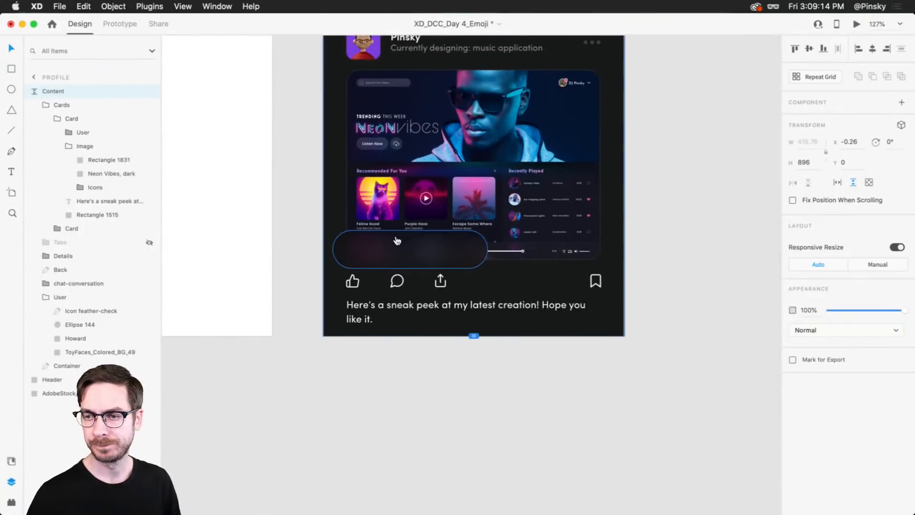
Switch to Finder, preview Emojis_232934340.ai in the AI Files folder and open it in Adobe XD
{"action": "key", "text": "super+Tab"}
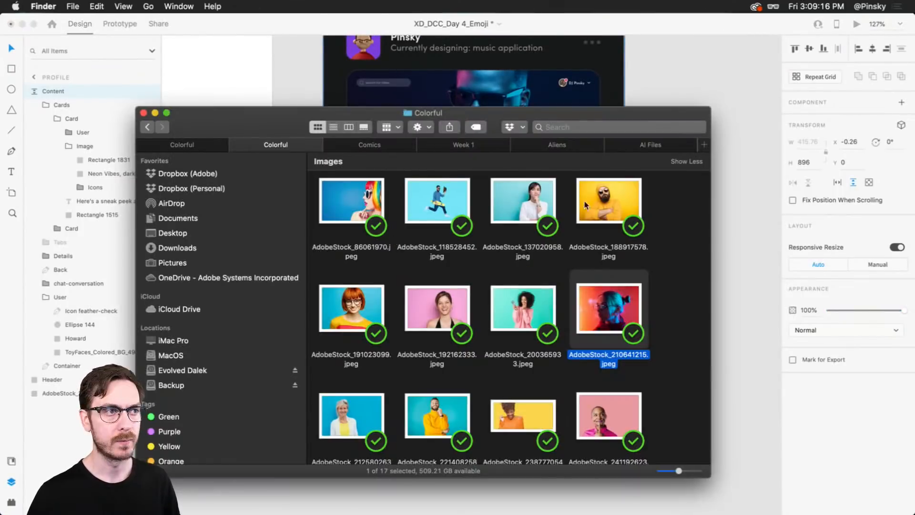
{"action": "left_click", "coordinate": [643, 145]}
{"action": "left_click", "coordinate": [652, 369]}
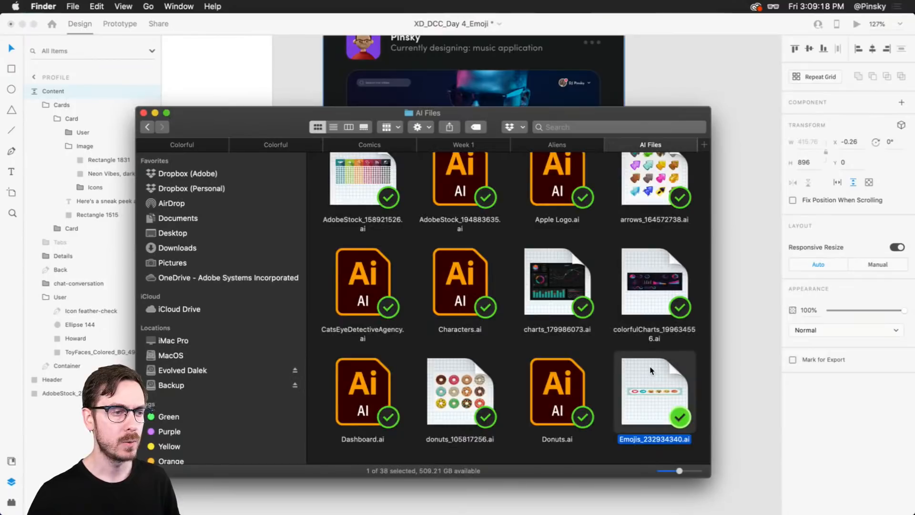
{"action": "key", "text": "space"}
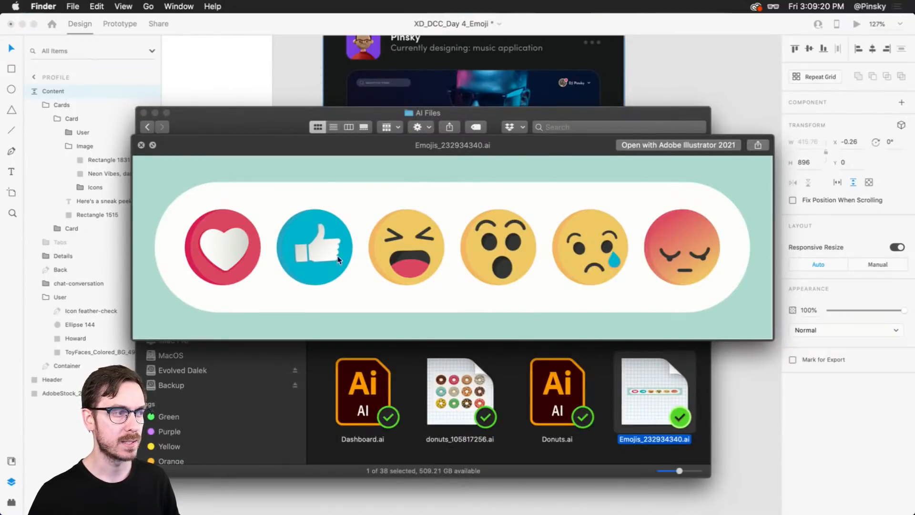
{"action": "key", "text": "space"}
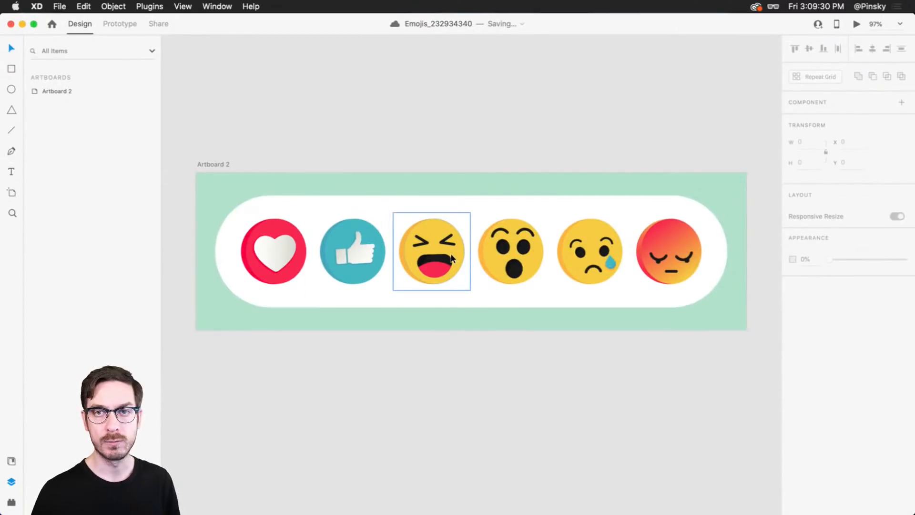
Draw a circle about 139 by 139 on the pasteboard below the heart emoji and fill it with the emoji's sampled red
{"action": "left_click", "coordinate": [265, 261]}
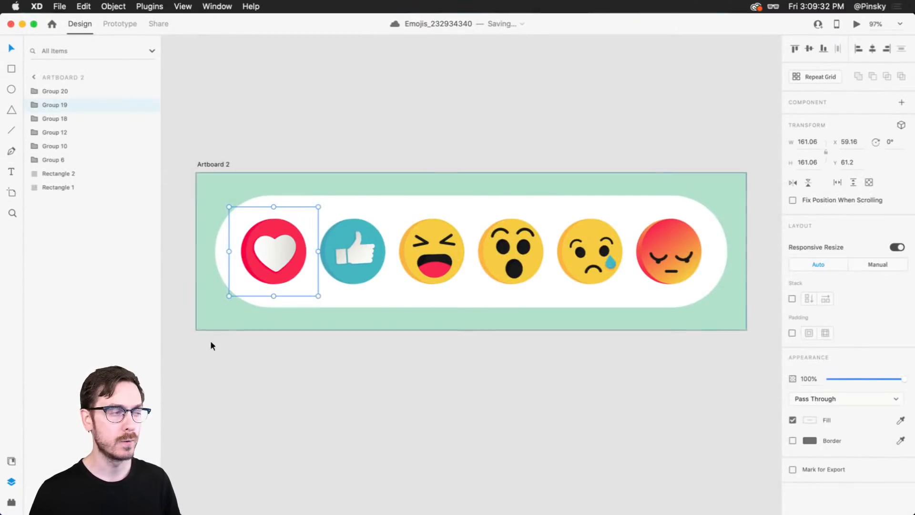
{"action": "scroll", "coordinate": [267, 306], "scroll_direction": "up", "scroll_amount": 3}
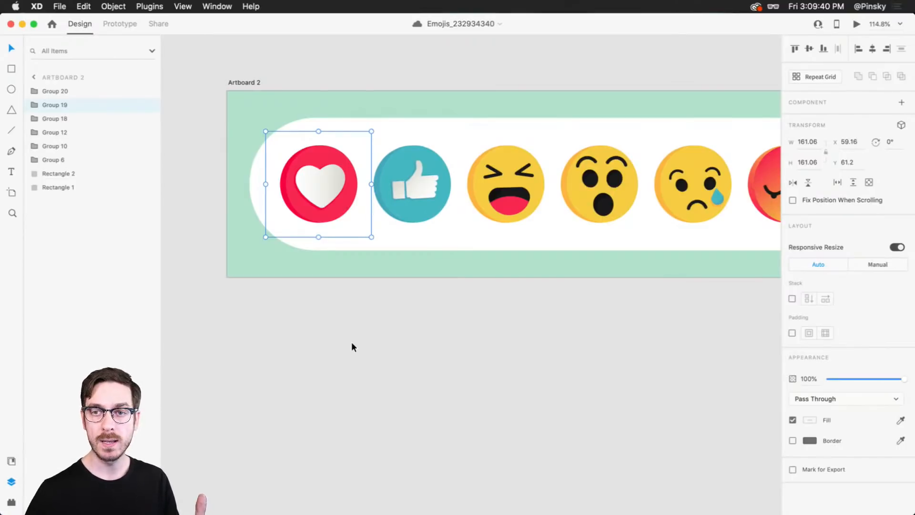
{"action": "left_click", "coordinate": [362, 329]}
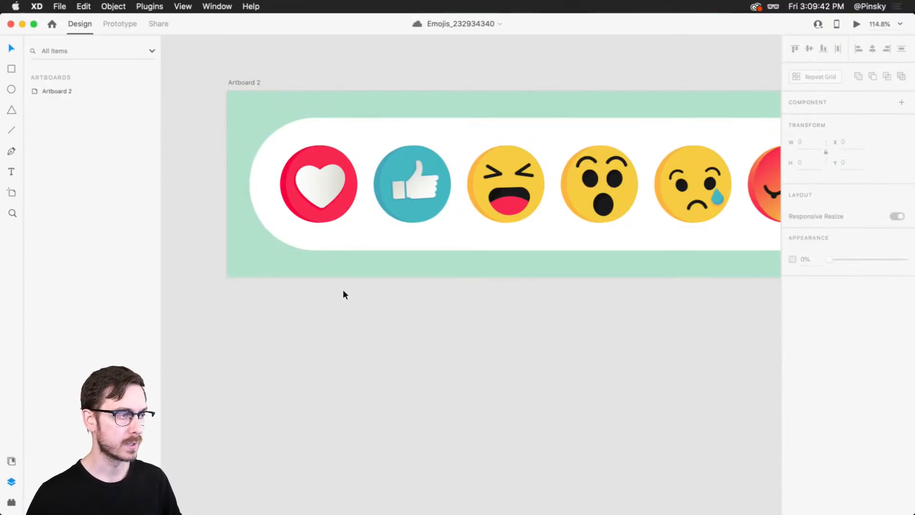
{"action": "key", "text": "e"}
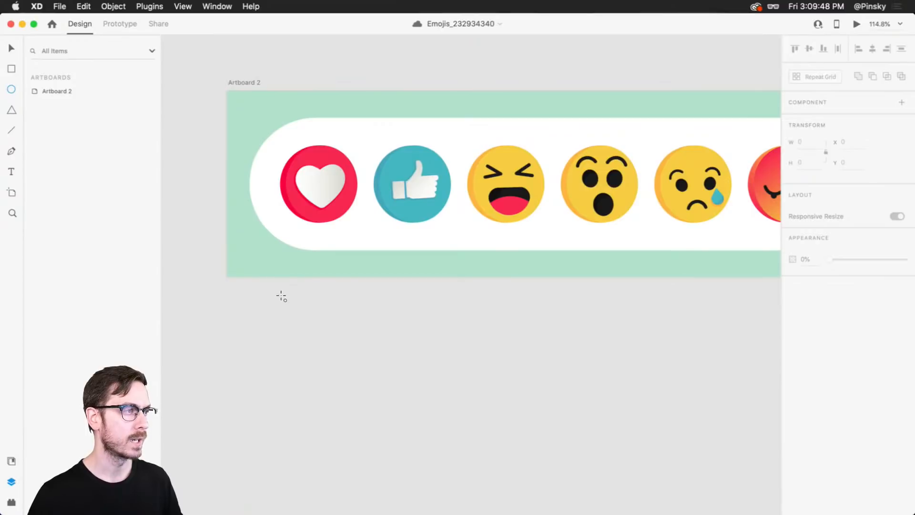
{"action": "left_click_drag", "start_coordinate": [280, 291], "coordinate": [373, 382]}
{"action": "key", "text": "v"}
{"action": "left_click_drag", "start_coordinate": [318, 325], "coordinate": [314, 325]}
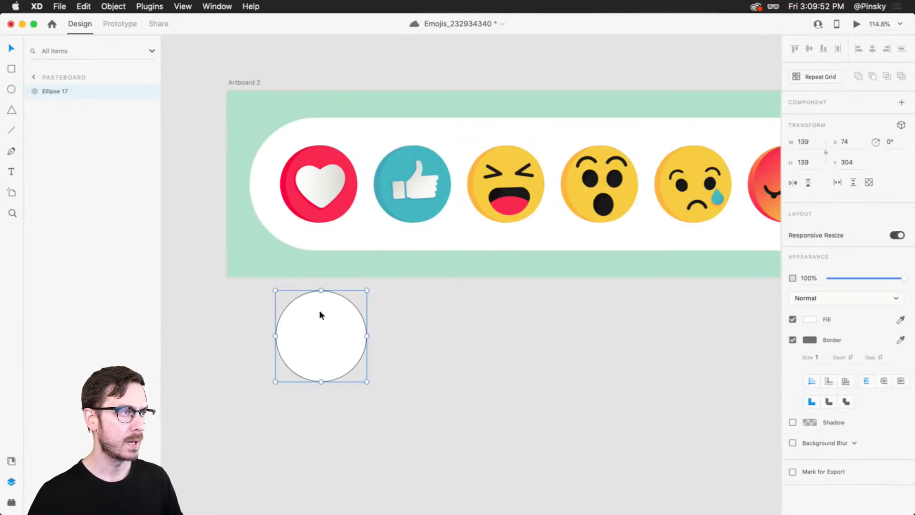
{"action": "key", "text": "i"}
{"action": "left_click", "coordinate": [344, 189]}
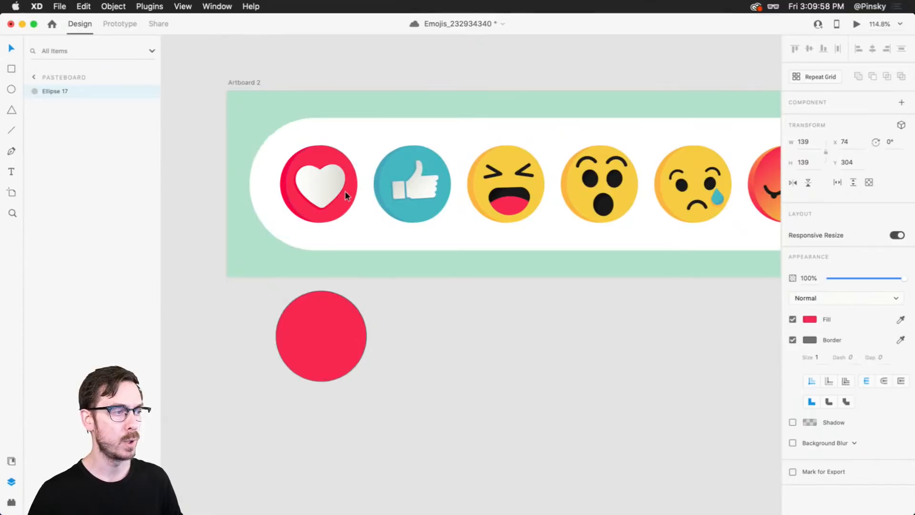
Remove the border from the red circle and open its fill color for editing
{"action": "left_click", "coordinate": [792, 339]}
{"action": "left_click_drag", "start_coordinate": [335, 321], "coordinate": [360, 307]}
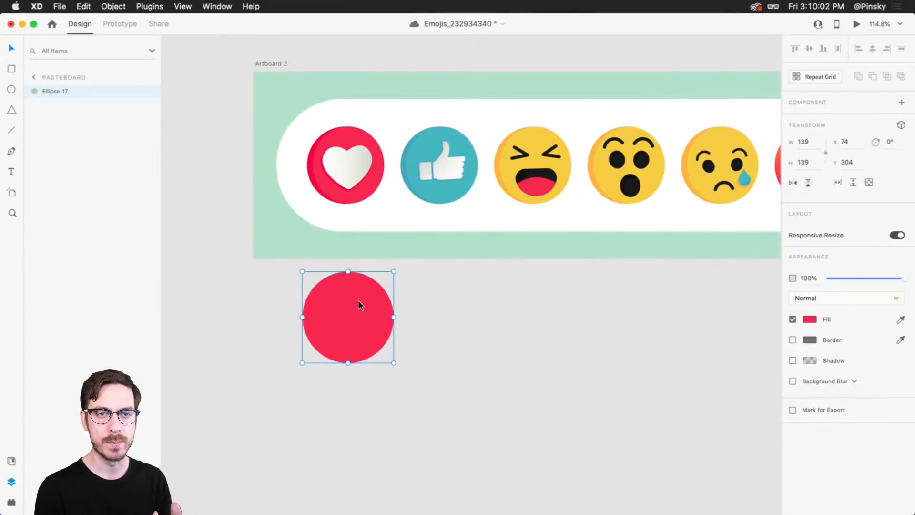
{"action": "left_click", "coordinate": [810, 319]}
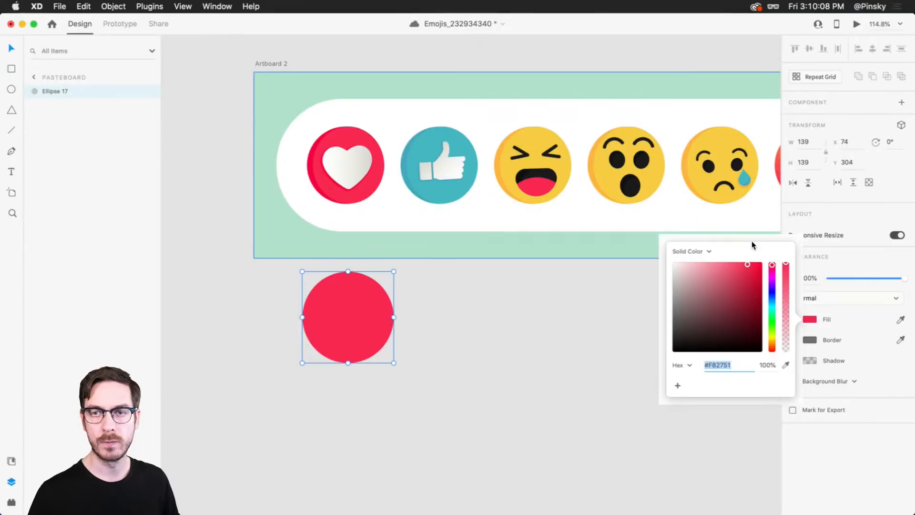
Switch to Finder, browse the ToyFaces images in the Colorful folder, preview the first portrait image, and return to Adobe XD
{"action": "key", "text": "super+Tab"}
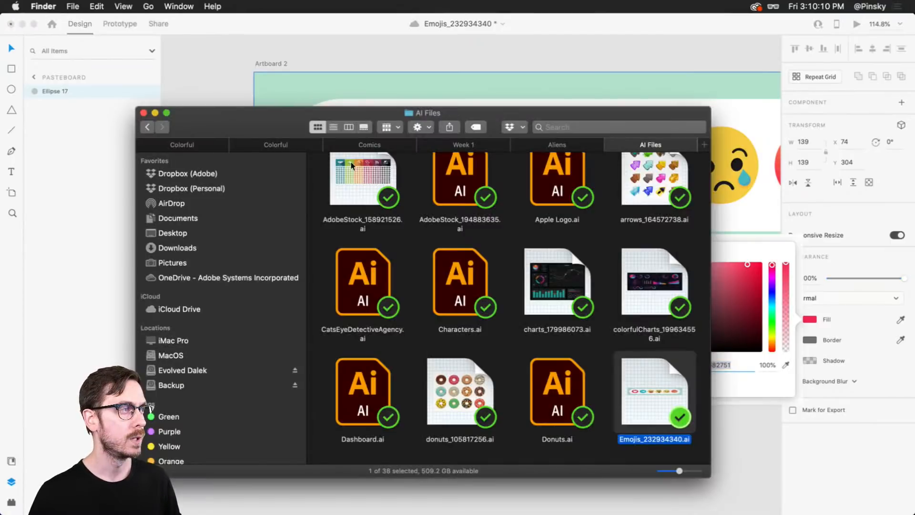
{"action": "left_click", "coordinate": [186, 145]}
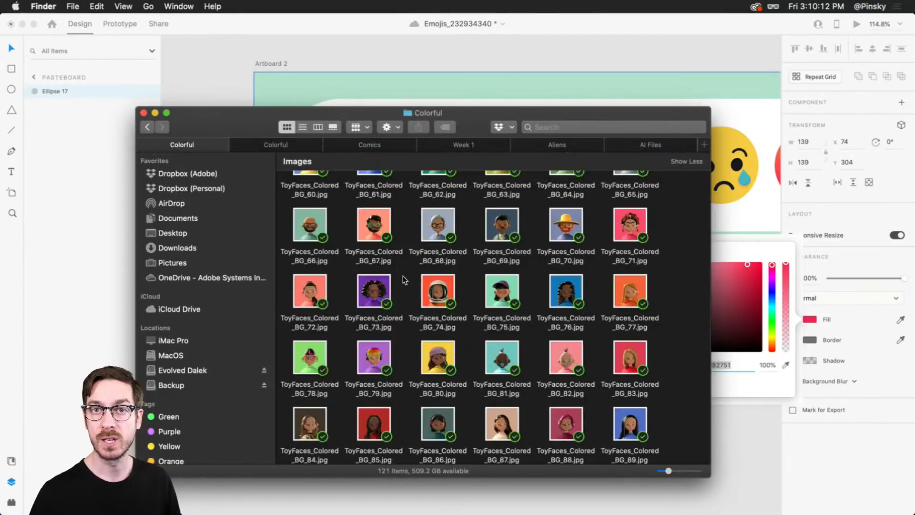
{"action": "scroll", "coordinate": [411, 278], "scroll_direction": "up", "scroll_amount": 15}
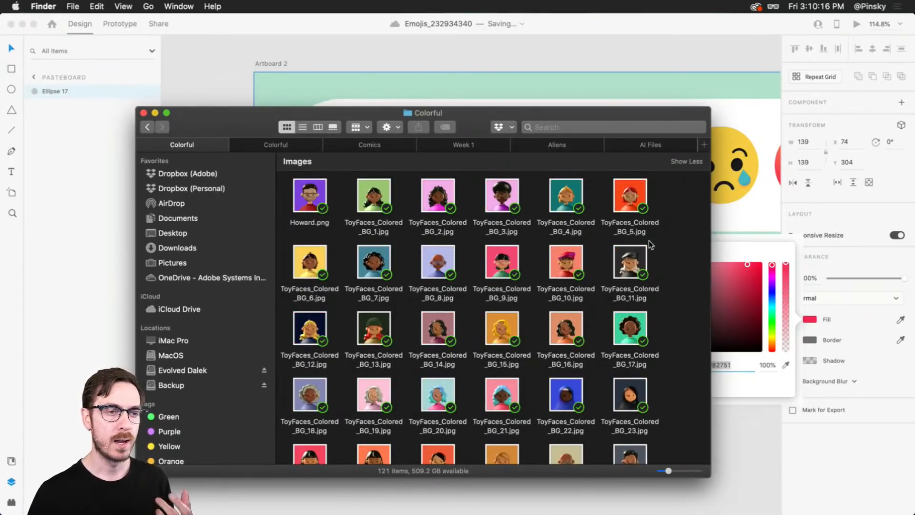
{"action": "scroll", "coordinate": [648, 240], "scroll_direction": "down", "scroll_amount": 15}
{"action": "scroll", "coordinate": [650, 242], "scroll_direction": "down", "scroll_amount": 5}
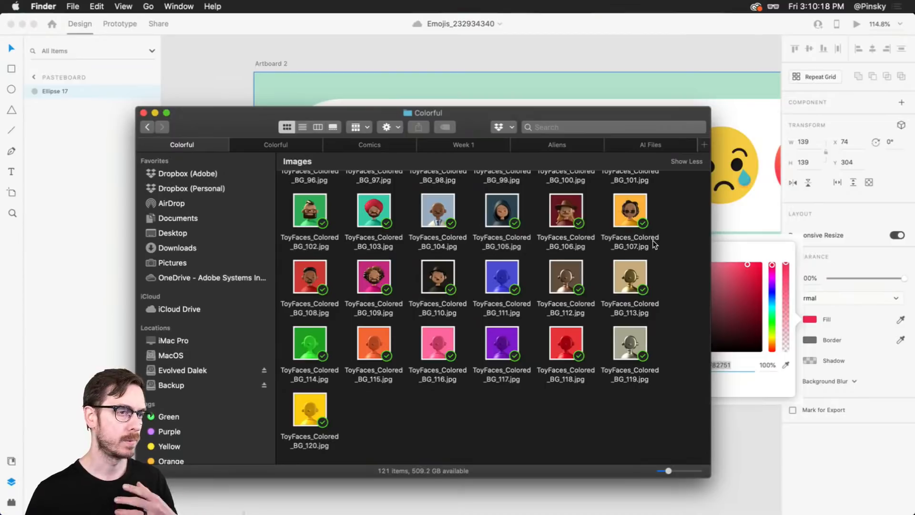
{"action": "scroll", "coordinate": [669, 245], "scroll_direction": "up", "scroll_amount": 20}
{"action": "left_click", "coordinate": [426, 254]}
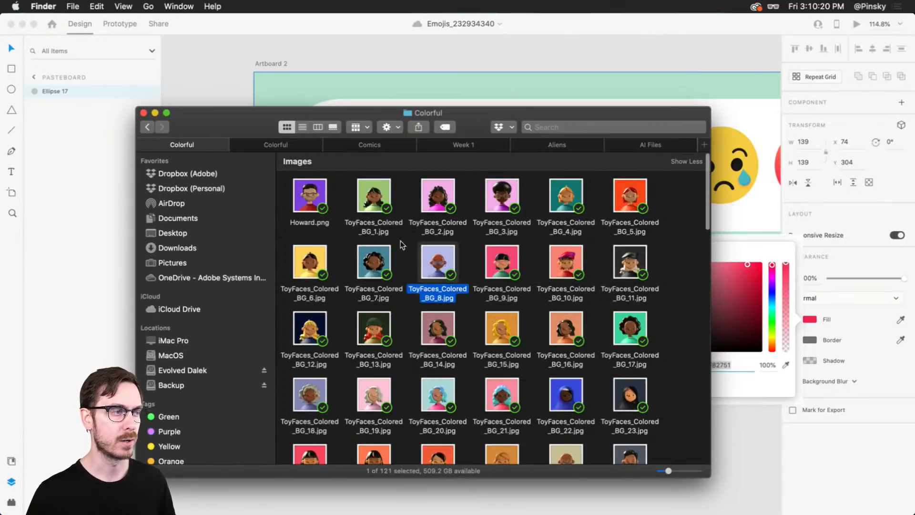
{"action": "left_click", "coordinate": [314, 199]}
{"action": "key", "text": "space"}
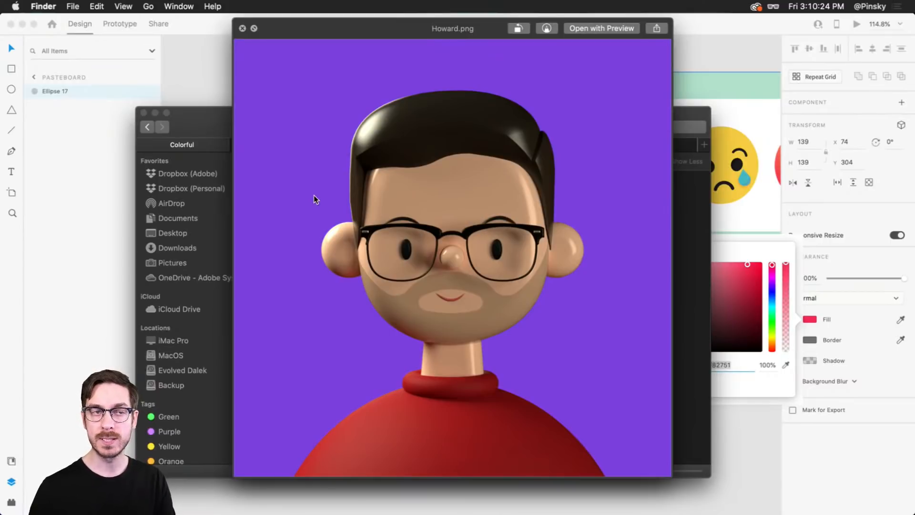
{"action": "key", "text": "space"}
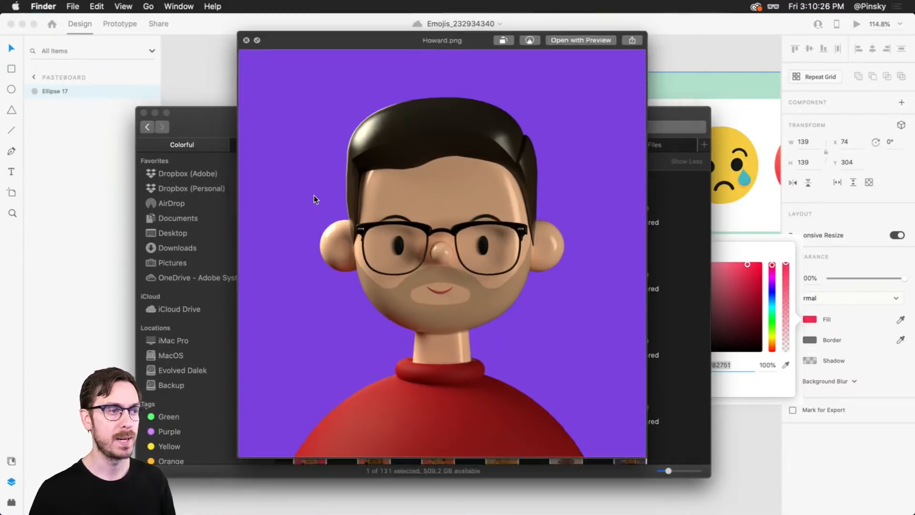
{"action": "left_click", "coordinate": [451, 81]}
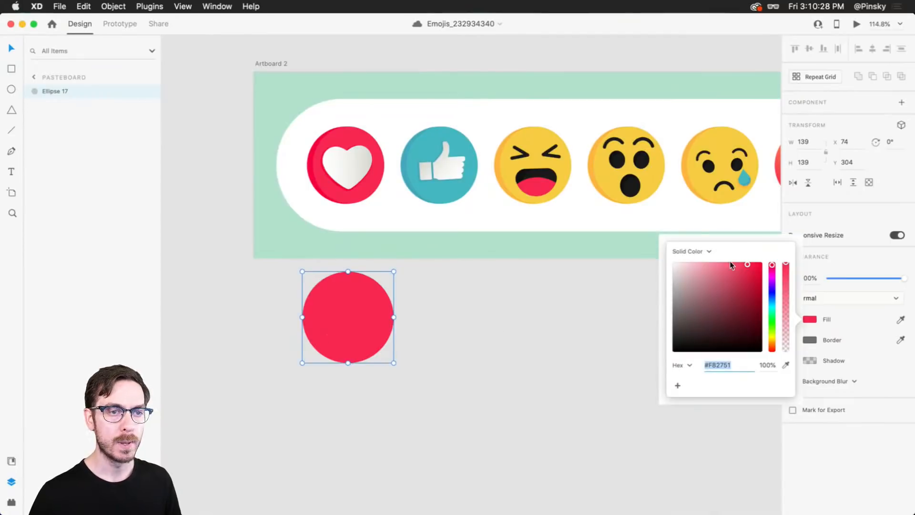
Give the circle a radial gradient from #F41E49 at the center to #D8002C at the edge, and move it to about X 71, Y 317
{"action": "left_click", "coordinate": [685, 251]}
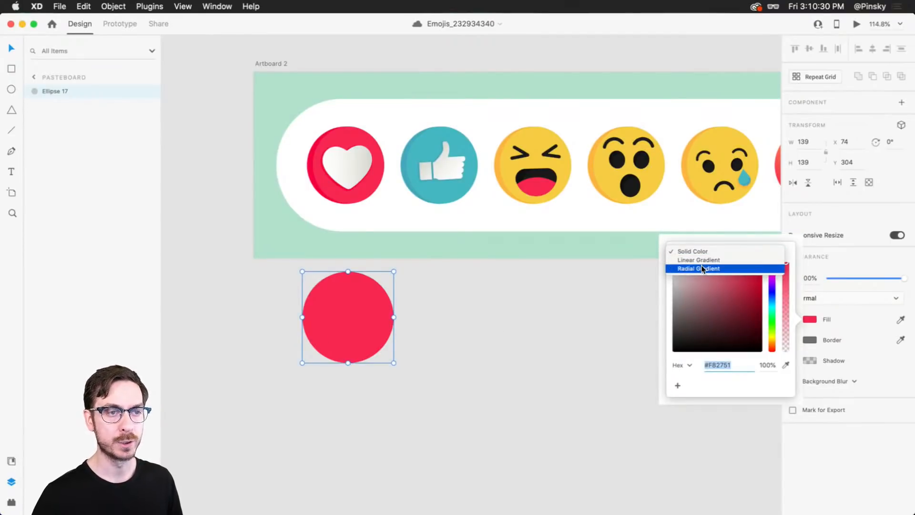
{"action": "left_click", "coordinate": [702, 270]}
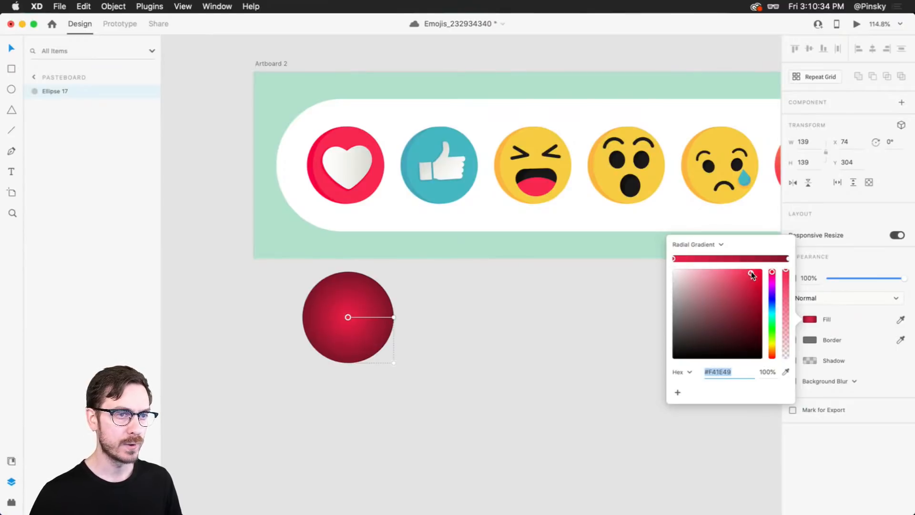
{"action": "left_click", "coordinate": [787, 259]}
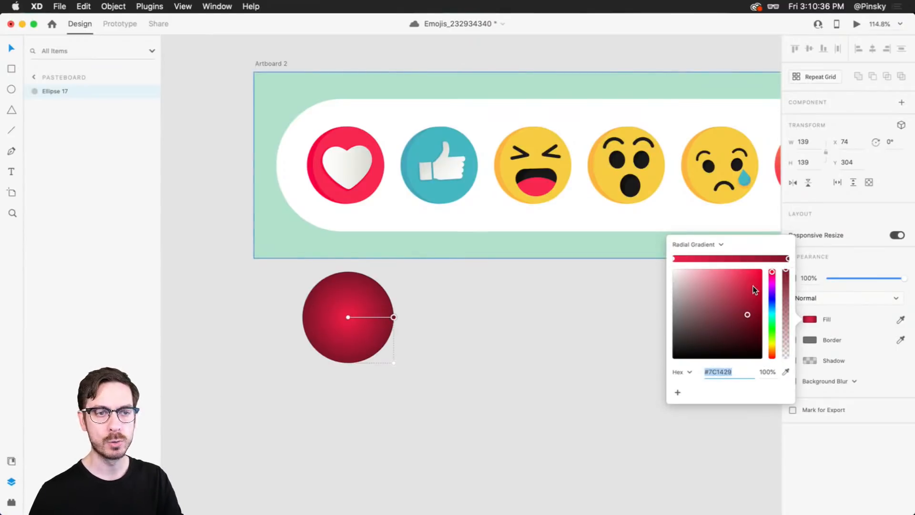
{"action": "mouse_move", "coordinate": [751, 284]}
{"action": "left_mouse_down"}
{"action": "mouse_move", "coordinate": [751, 276]}
{"action": "mouse_move", "coordinate": [765, 282]}
{"action": "left_mouse_up"}
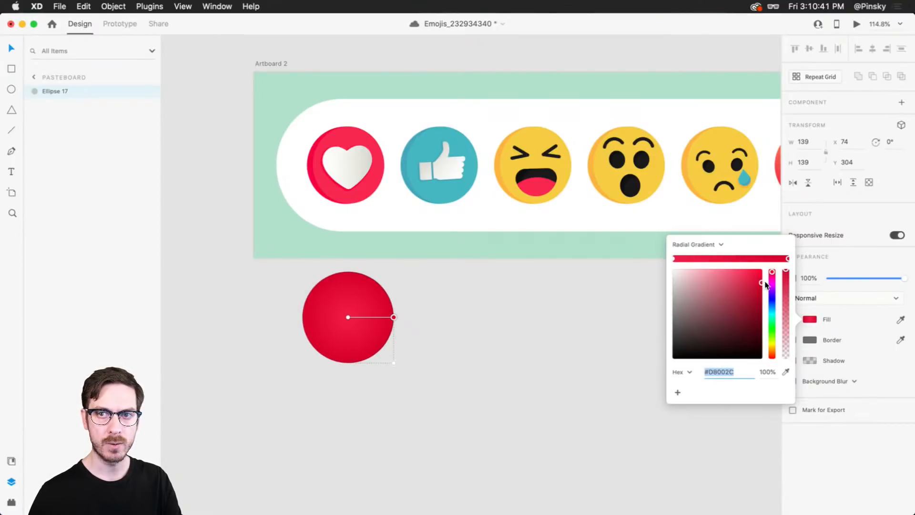
{"action": "left_click", "coordinate": [834, 484]}
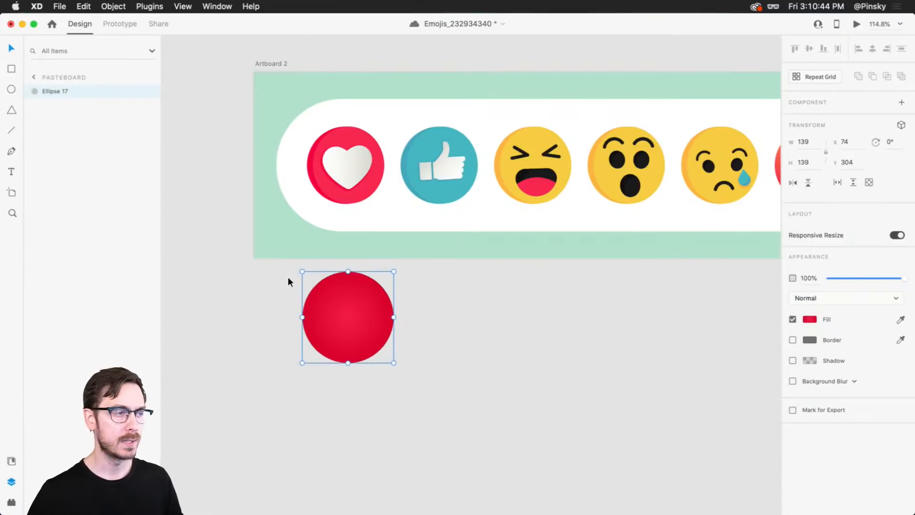
{"action": "scroll", "coordinate": [339, 319], "scroll_direction": "up", "scroll_amount": 5}
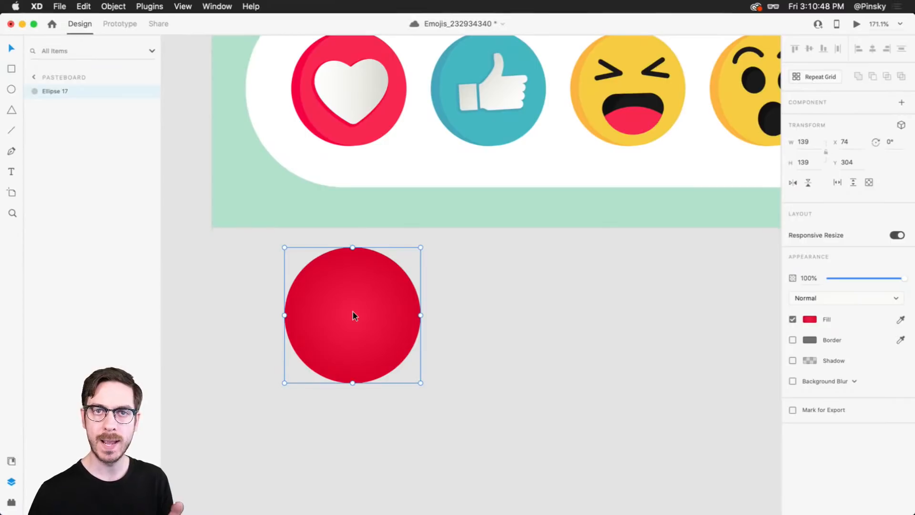
{"action": "scroll", "coordinate": [360, 310], "scroll_direction": "left", "scroll_amount": 3}
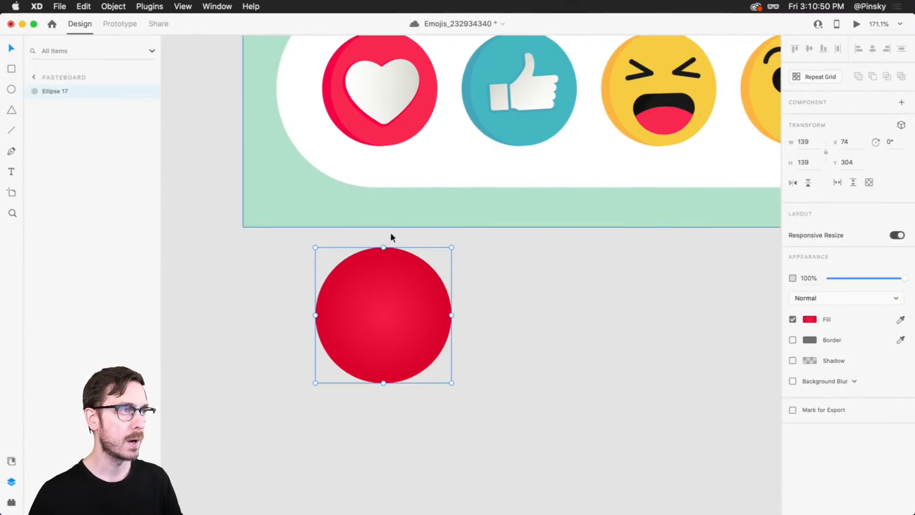
{"action": "mouse_move", "coordinate": [393, 304]}
{"action": "left_mouse_down"}
{"action": "mouse_move", "coordinate": [353, 296]}
{"action": "mouse_move", "coordinate": [389, 316]}
{"action": "left_mouse_up"}
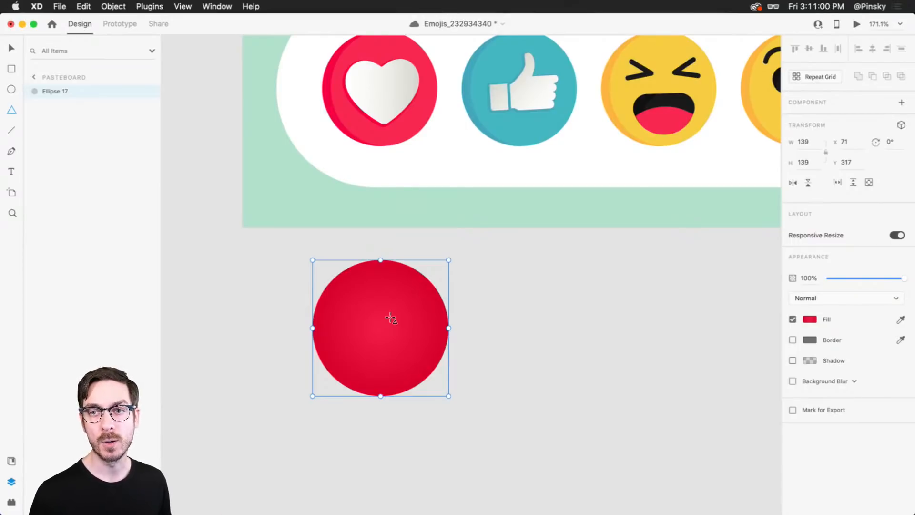
Draw a triangle polygon about 76 by 66 on the red circle and turn it into a heart by entering <3 as its corner count
{"action": "left_click", "coordinate": [8, 111]}
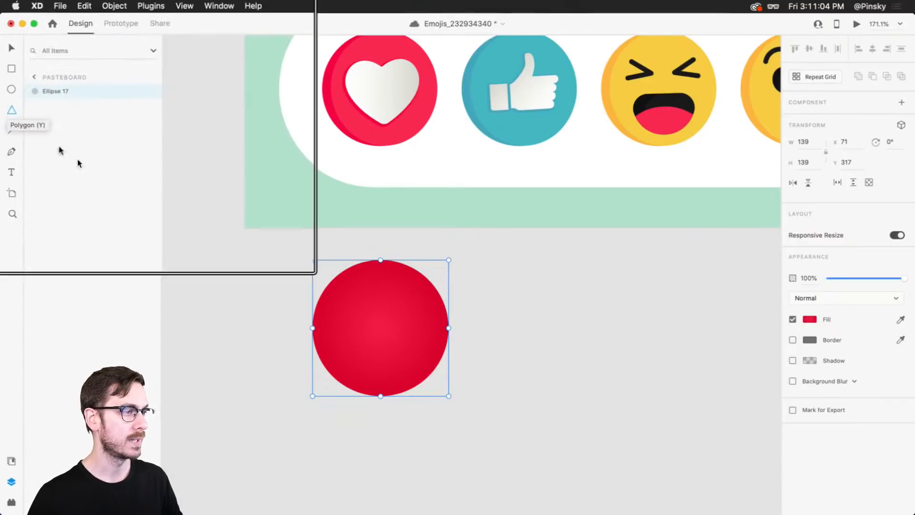
{"action": "scroll", "coordinate": [357, 292], "scroll_direction": "down", "scroll_amount": 5}
{"action": "scroll", "coordinate": [358, 292], "scroll_direction": "up", "scroll_amount": 5}
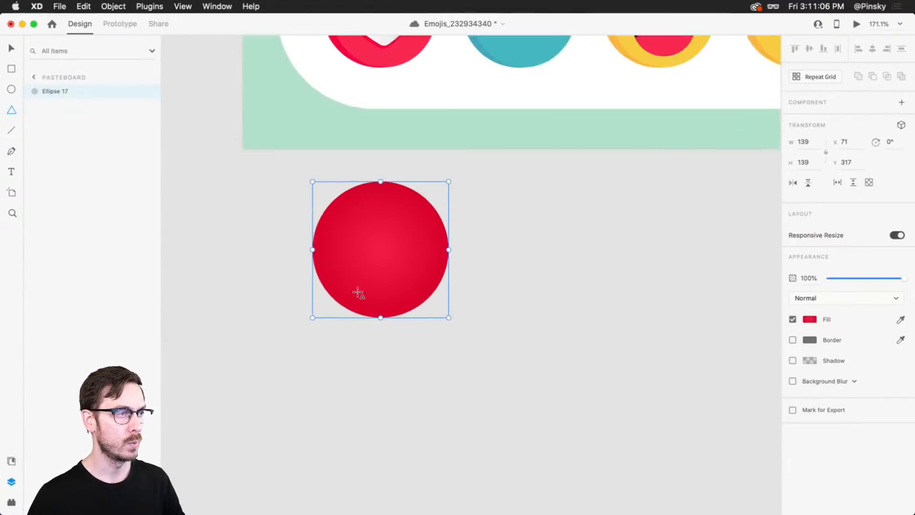
{"action": "left_click_drag", "start_coordinate": [352, 272], "coordinate": [382, 323]}
{"action": "key", "text": "v"}
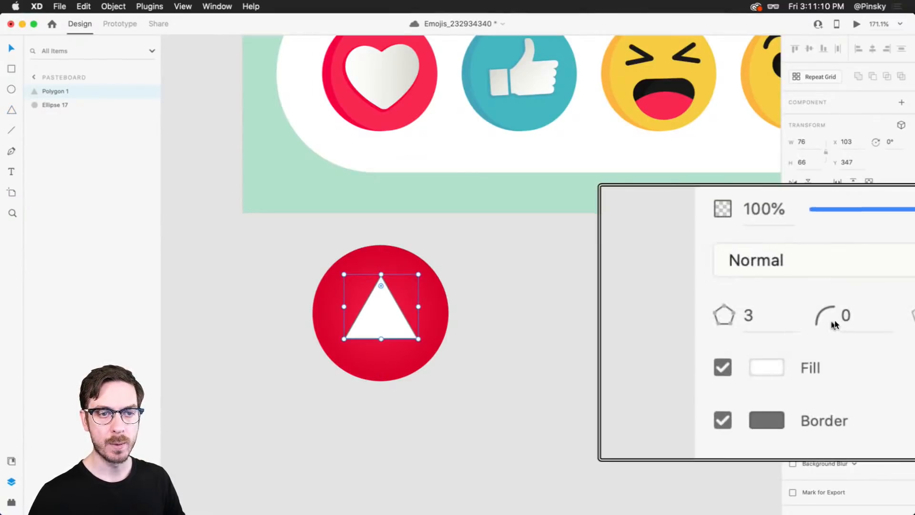
{"action": "left_click", "coordinate": [759, 315]}
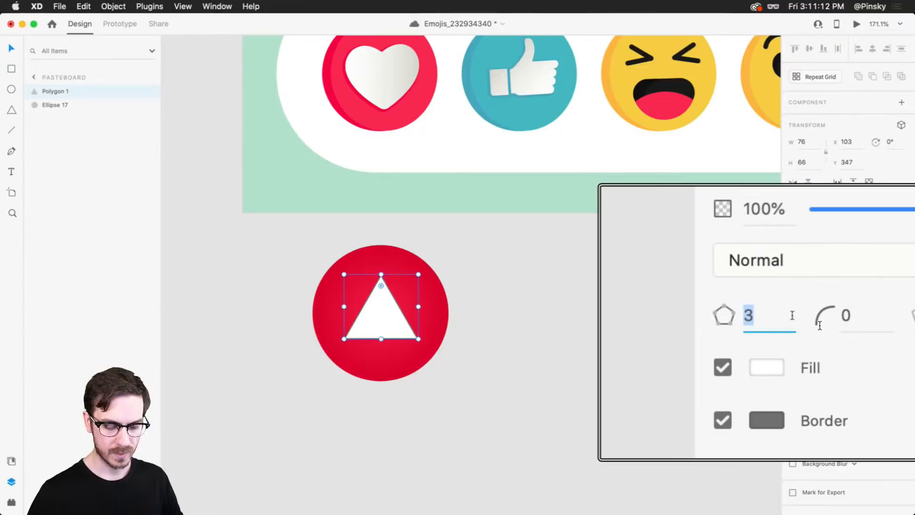
{"action": "type", "text": "<3"}
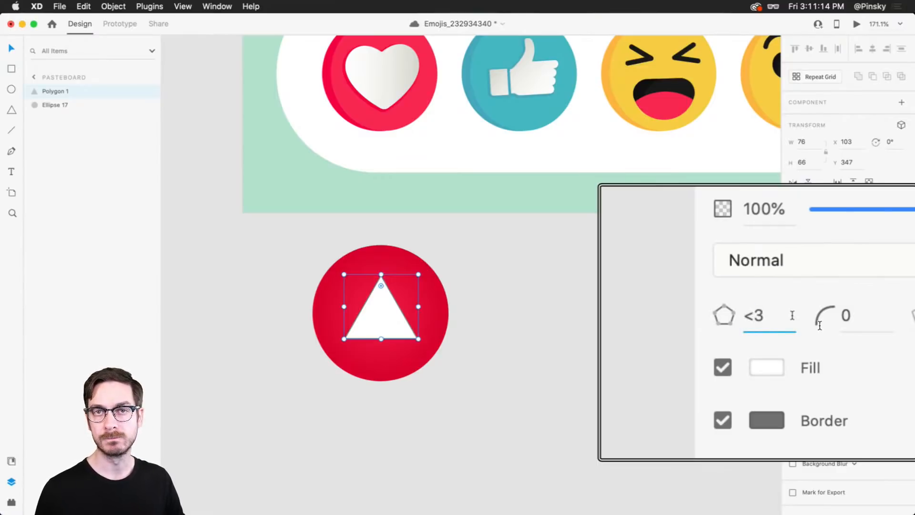
{"action": "key", "text": "Return"}
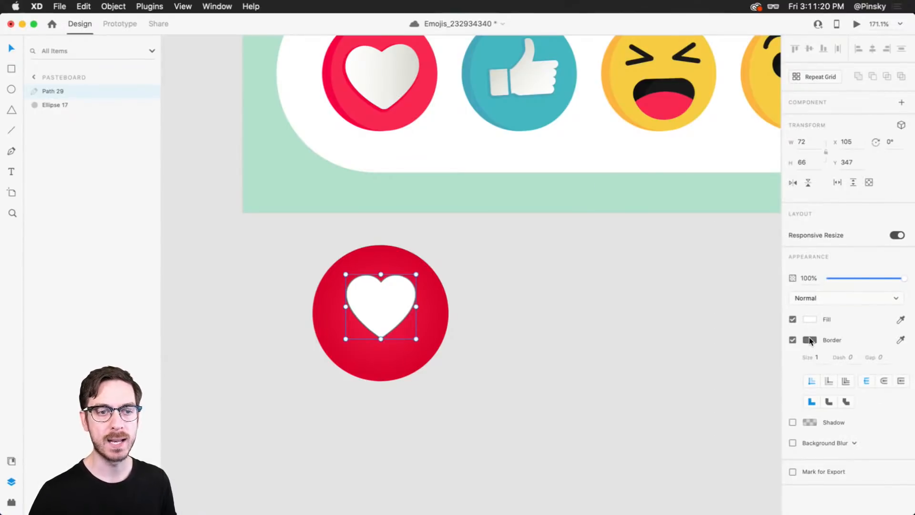
Remove the heart's border, enlarge it to about 75 by 69 and center it on the red circle
{"action": "left_click", "coordinate": [792, 339]}
{"action": "left_click_drag", "start_coordinate": [381, 305], "coordinate": [380, 313]}
{"action": "left_click_drag", "start_coordinate": [418, 347], "coordinate": [421, 350]}
{"action": "left_click_drag", "start_coordinate": [382, 313], "coordinate": [384, 316]}
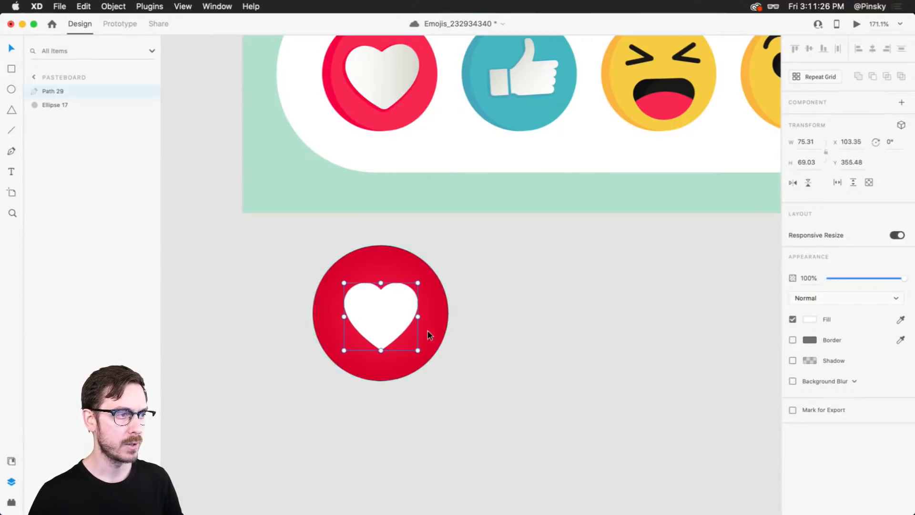
Try duplicating the circle and heart together beside the original, and undo the copy
{"action": "scroll", "coordinate": [592, 374], "scroll_direction": "down", "scroll_amount": 1}
{"action": "scroll", "coordinate": [591, 373], "scroll_direction": "right", "scroll_amount": 3}
{"action": "left_click", "coordinate": [320, 261], "text": "shift"}
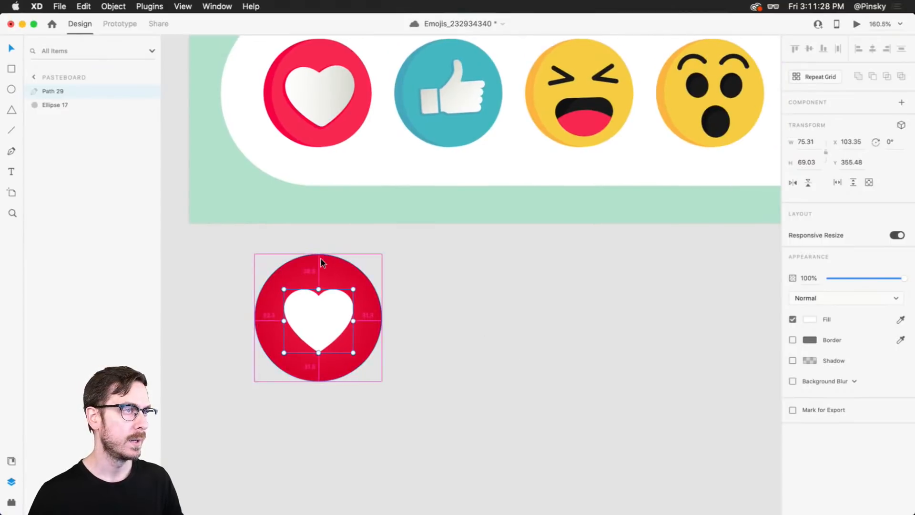
{"action": "left_click_drag", "start_coordinate": [320, 262], "coordinate": [471, 268]}
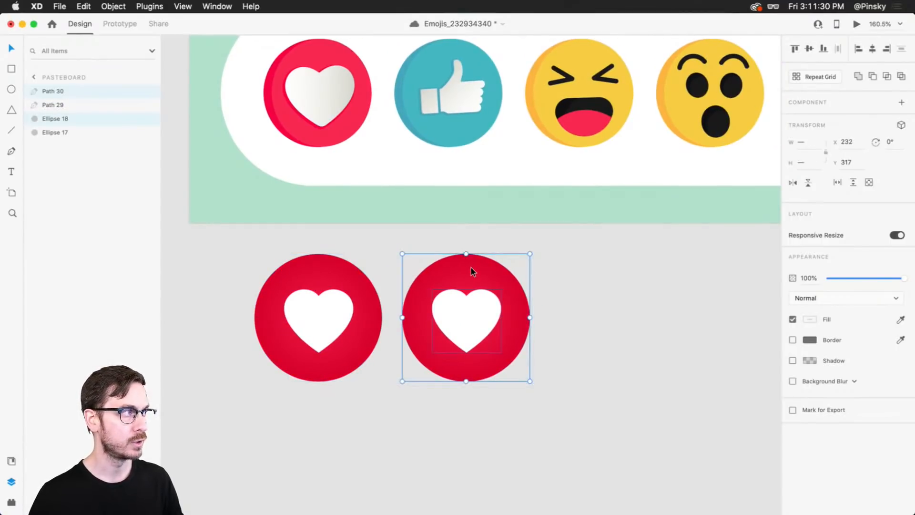
{"action": "left_click", "coordinate": [597, 255]}
{"action": "key", "text": "super+z"}
{"action": "left_click", "coordinate": [369, 263]}
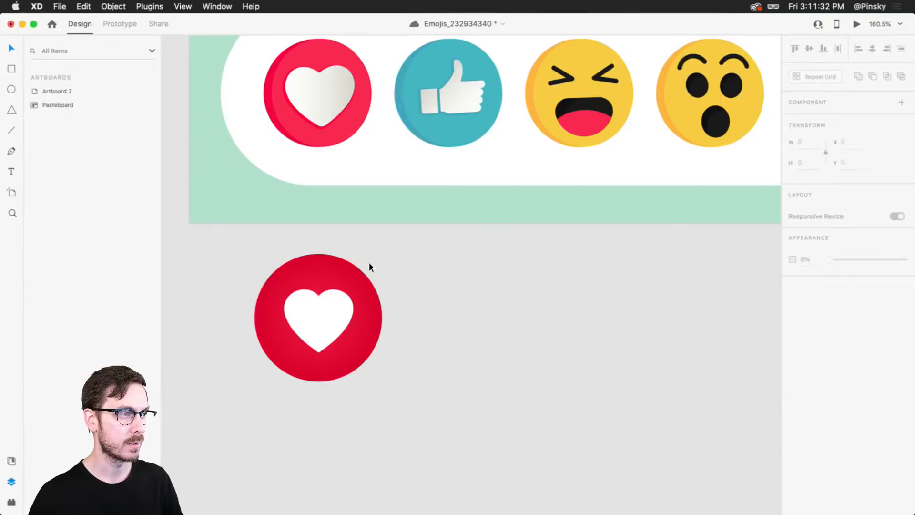
Duplicate only the red circle to the right of the heart emoji and recolor its radial gradient to cyan, with #00B7D8 at the edge
{"action": "left_click_drag", "start_coordinate": [318, 258], "coordinate": [469, 257]}
{"action": "left_click", "coordinate": [810, 319]}
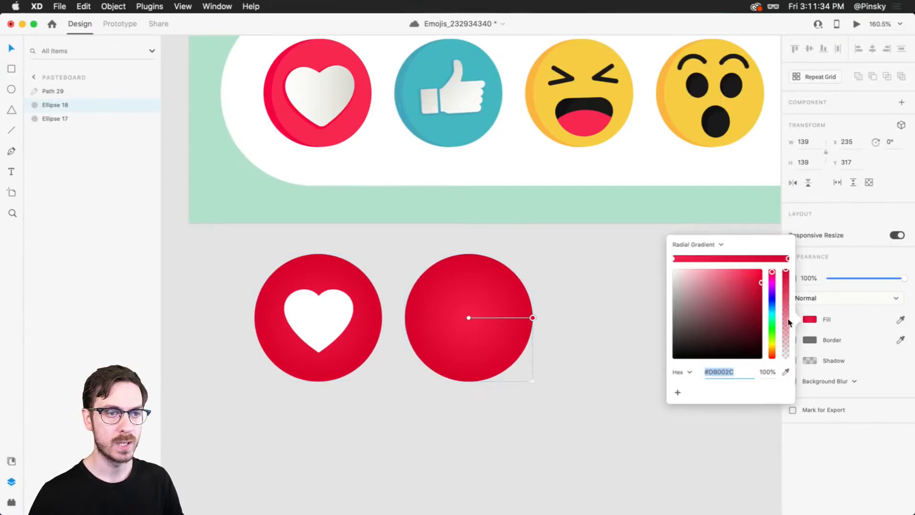
{"action": "left_click", "coordinate": [675, 259]}
{"action": "left_click_drag", "start_coordinate": [772, 273], "coordinate": [775, 314]}
{"action": "left_click", "coordinate": [787, 259]}
{"action": "left_click", "coordinate": [772, 307]}
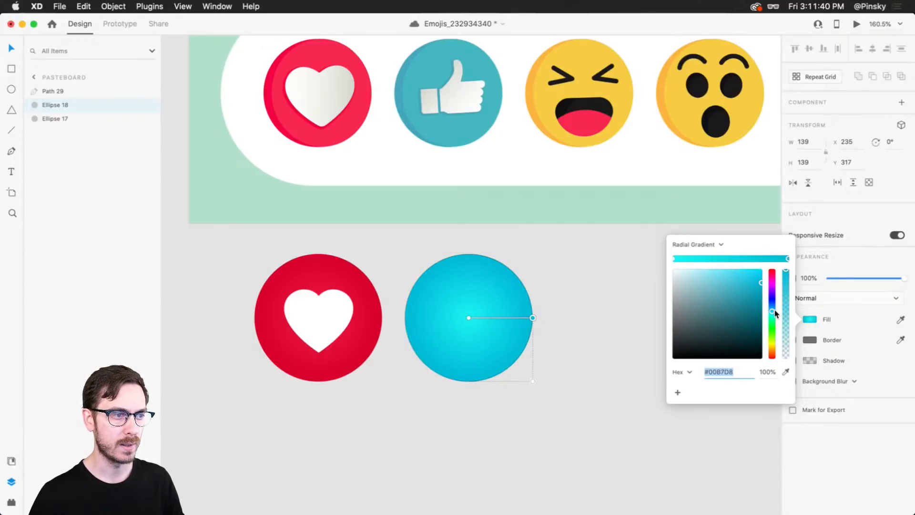
{"action": "left_click", "coordinate": [694, 398]}
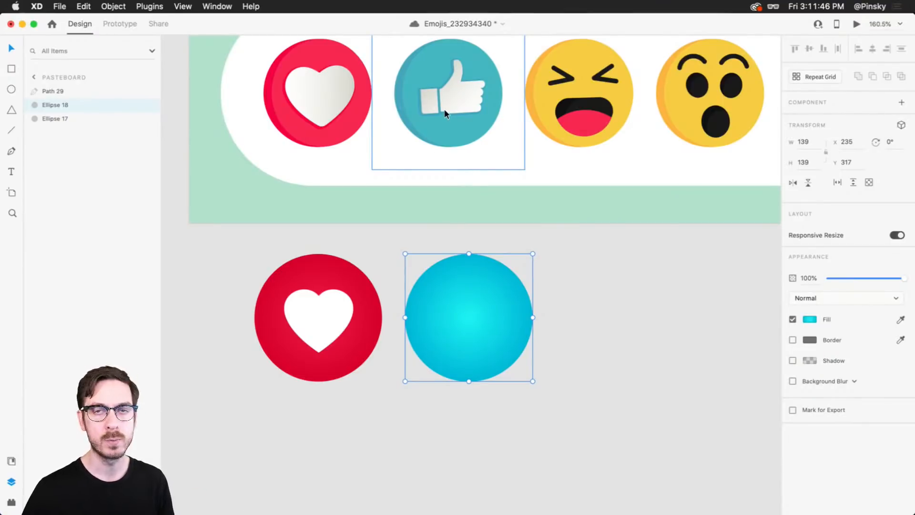
Open the Icons 4 Design plugin and search for "thumb" icons
{"action": "left_click", "coordinate": [11, 501]}
{"action": "left_click", "coordinate": [98, 160]}
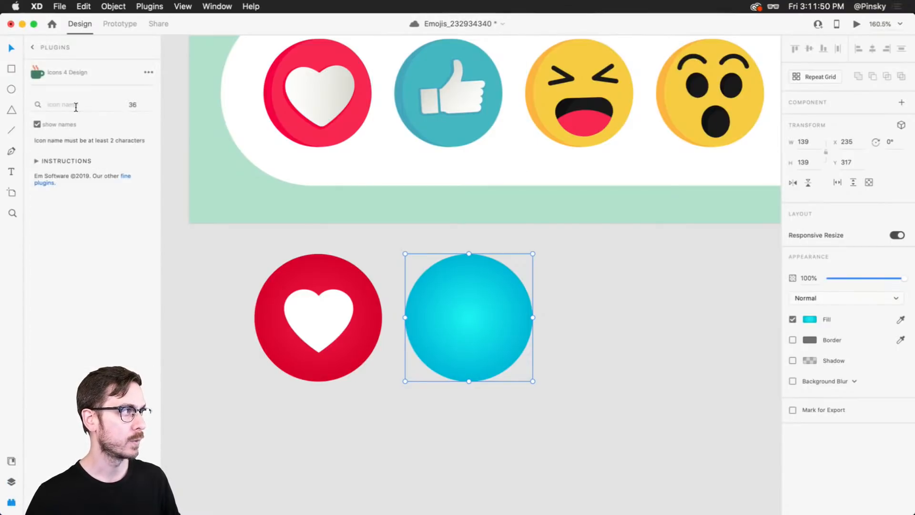
{"action": "left_click", "coordinate": [75, 107]}
{"action": "type", "text": "th7mb"}
{"action": "key", "text": "super+a"}
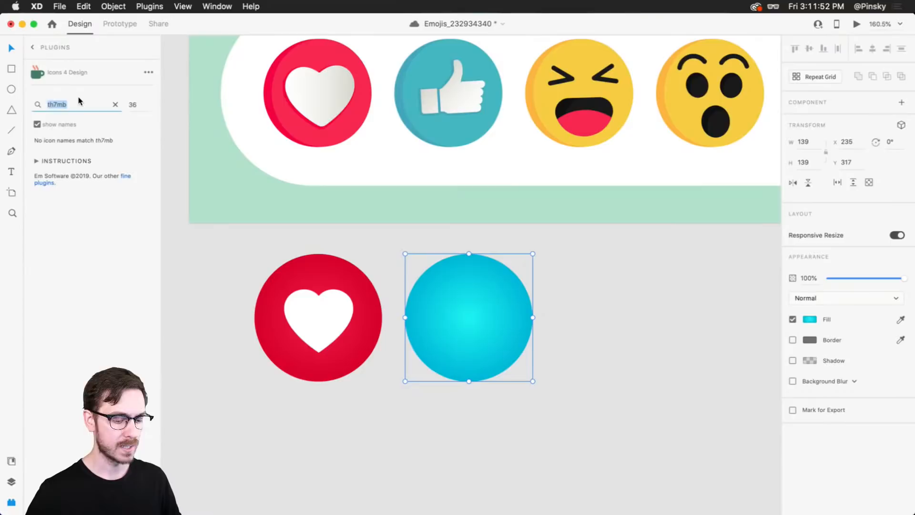
{"action": "type", "text": "thyum"}
{"action": "key", "text": "BackSpace"}
{"action": "key", "text": "BackSpace"}
{"action": "key", "text": "BackSpace"}
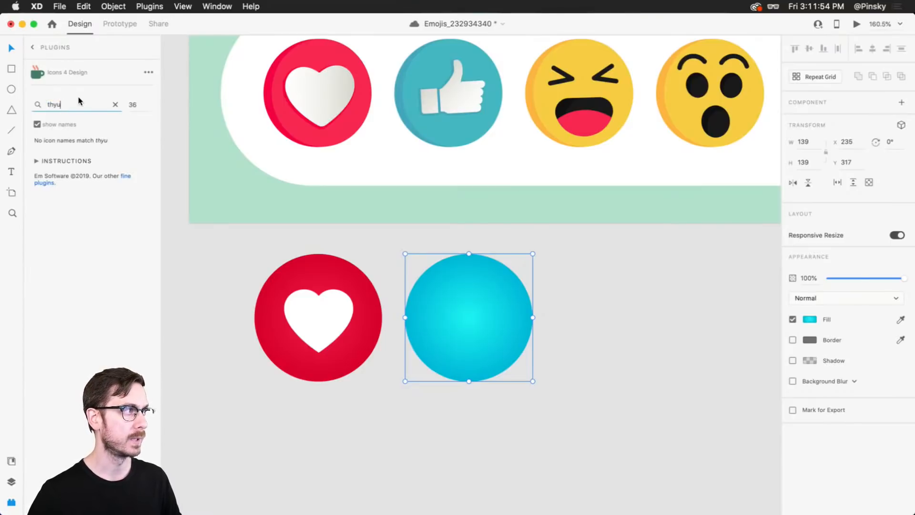
{"action": "key", "text": "Return"}
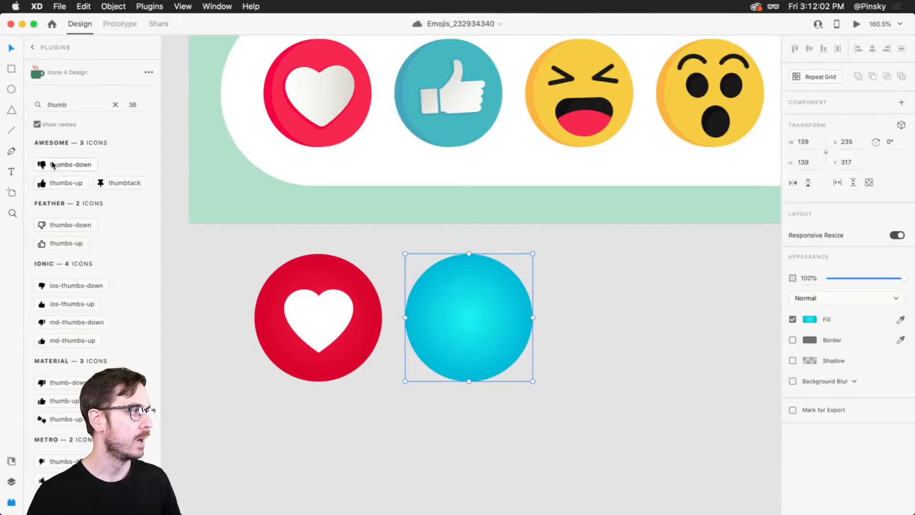
Insert the Awesome thumbs-up icon, enlarge it to about 62 by 62 on the cyan circle and fill it with white
{"action": "left_click", "coordinate": [65, 182]}
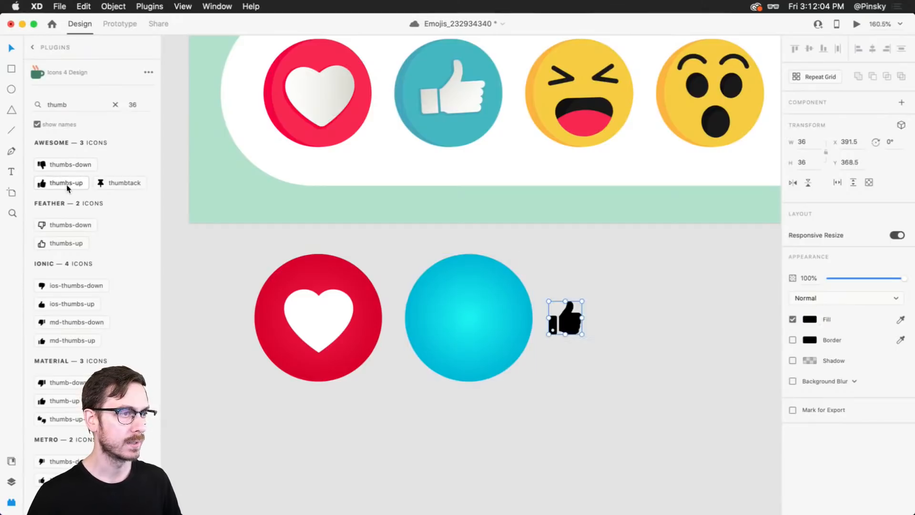
{"action": "left_click_drag", "start_coordinate": [575, 323], "coordinate": [499, 349]}
{"action": "left_click", "coordinate": [809, 318]}
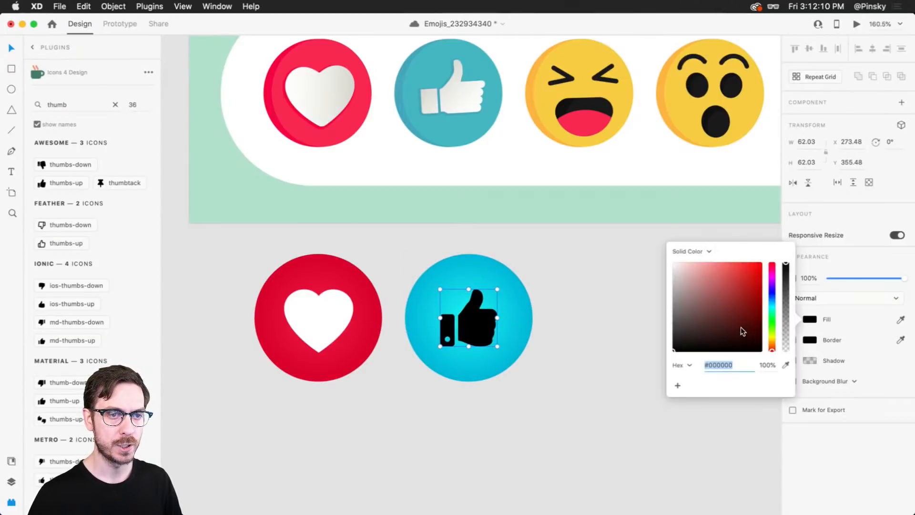
{"action": "left_click_drag", "start_coordinate": [741, 328], "coordinate": [633, 237]}
{"action": "left_click", "coordinate": [817, 450]}
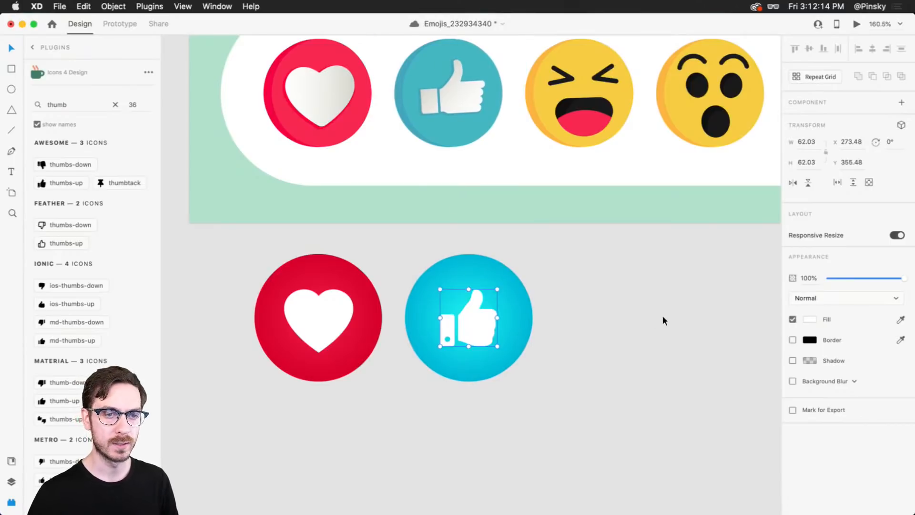
Change the thumb icon's fill to a subtle linear gradient from white to a very light grey
{"action": "left_click", "coordinate": [809, 319]}
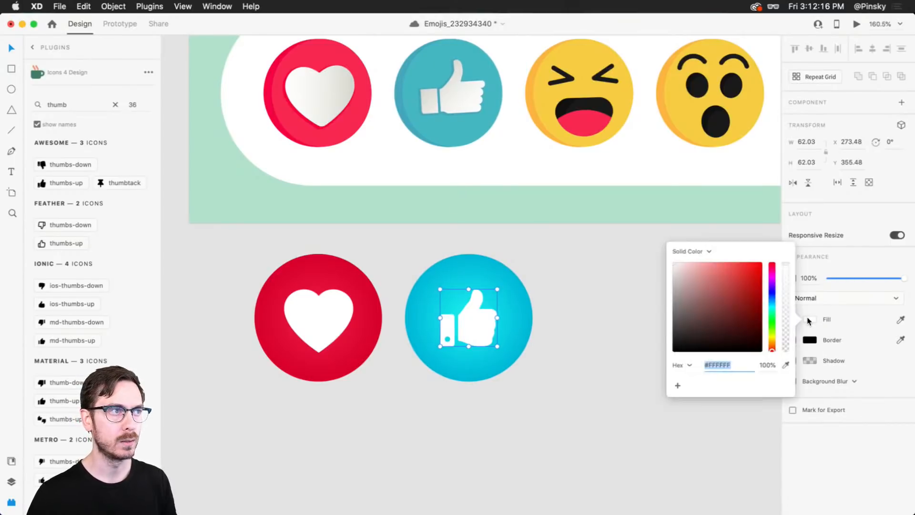
{"action": "left_click", "coordinate": [686, 251]}
{"action": "left_click", "coordinate": [689, 258]}
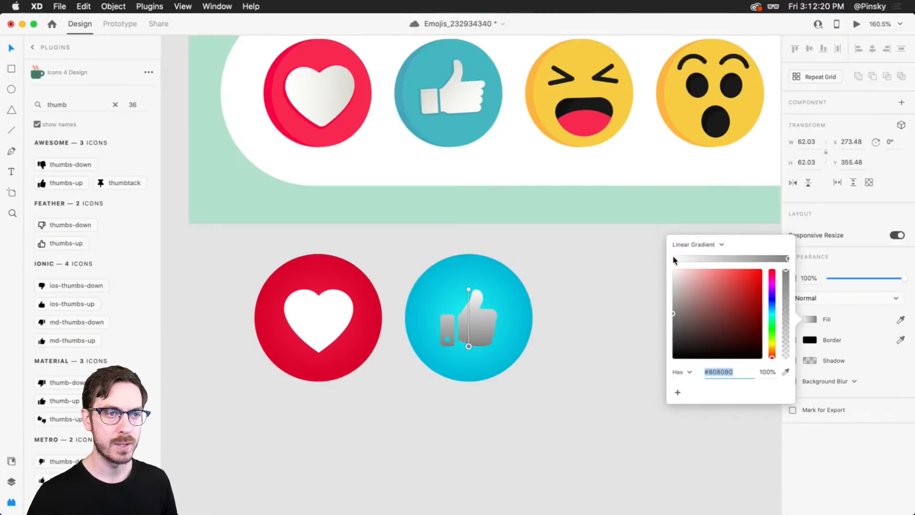
{"action": "left_click", "coordinate": [674, 258]}
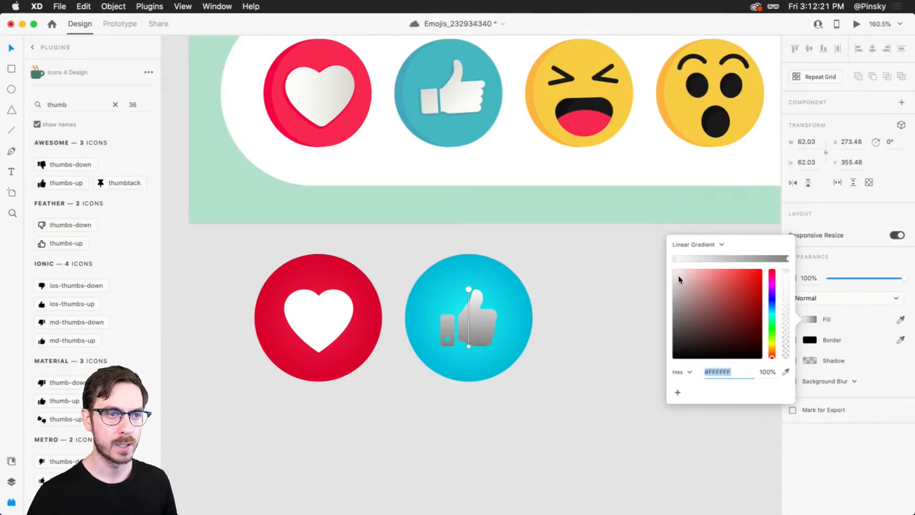
{"action": "left_click", "coordinate": [787, 258]}
{"action": "left_click_drag", "start_coordinate": [686, 282], "coordinate": [671, 270]}
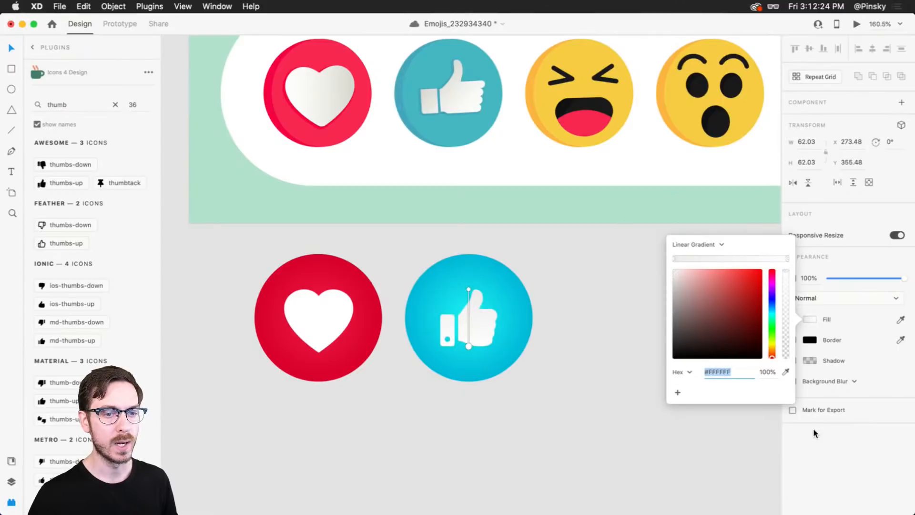
{"action": "key", "text": "Escape"}
{"action": "left_click_drag", "start_coordinate": [497, 289], "coordinate": [497, 289]}
{"action": "left_click", "coordinate": [562, 310]}
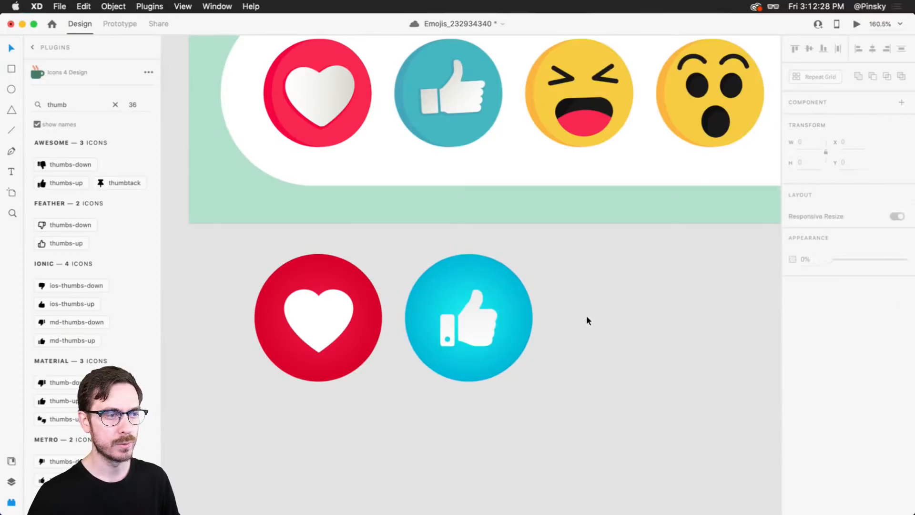
Set the center color of the cyan circle's radial gradient to #1ED3F4
{"action": "scroll", "coordinate": [545, 322], "scroll_direction": "down", "scroll_amount": 5}
{"action": "scroll", "coordinate": [544, 322], "scroll_direction": "up", "scroll_amount": 5}
{"action": "left_click", "coordinate": [525, 316]}
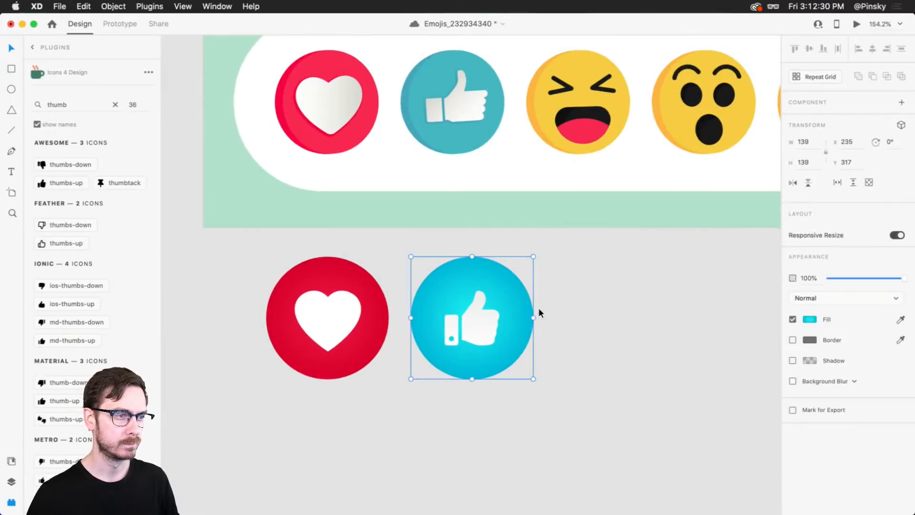
{"action": "left_click", "coordinate": [810, 319]}
{"action": "left_click", "coordinate": [675, 260]}
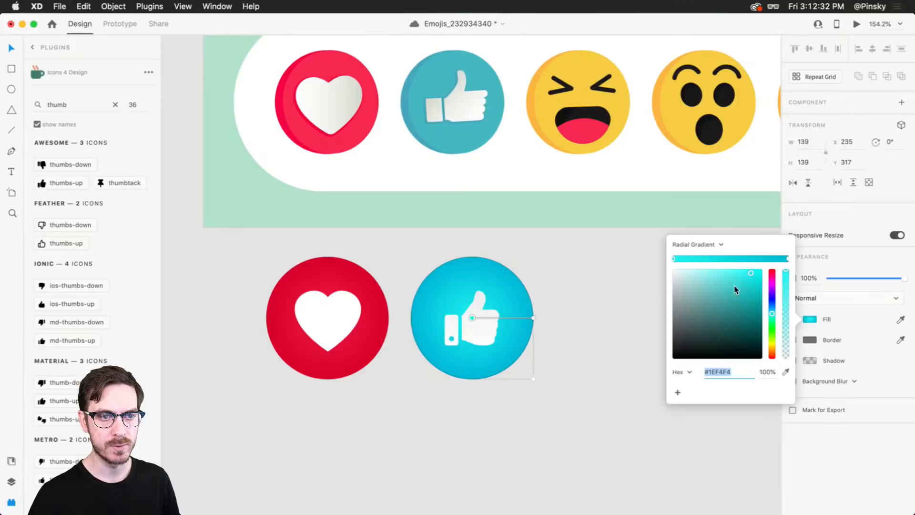
{"action": "left_click_drag", "start_coordinate": [774, 312], "coordinate": [773, 311]}
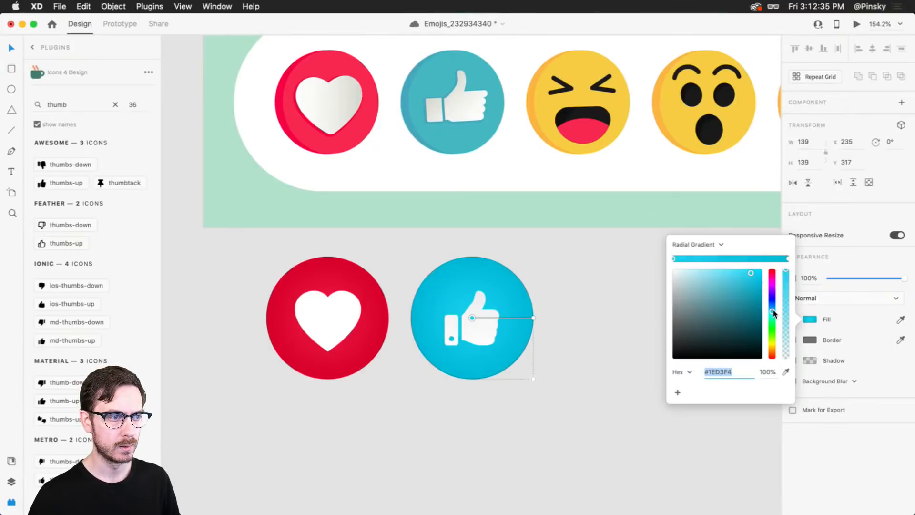
{"action": "left_click", "coordinate": [595, 308]}
{"action": "scroll", "coordinate": [623, 313], "scroll_direction": "down", "scroll_amount": 3}
{"action": "left_click_drag", "start_coordinate": [624, 315], "coordinate": [523, 279]}
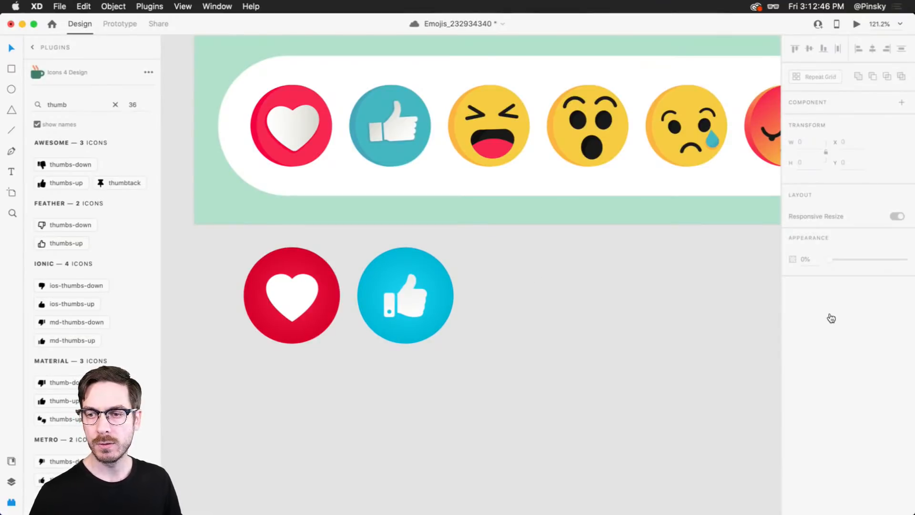
Switch to Finder and open AdobeStock_218602843.ai from the Aliens folder in XD, with its window maximized
{"action": "key", "text": "super+Tab"}
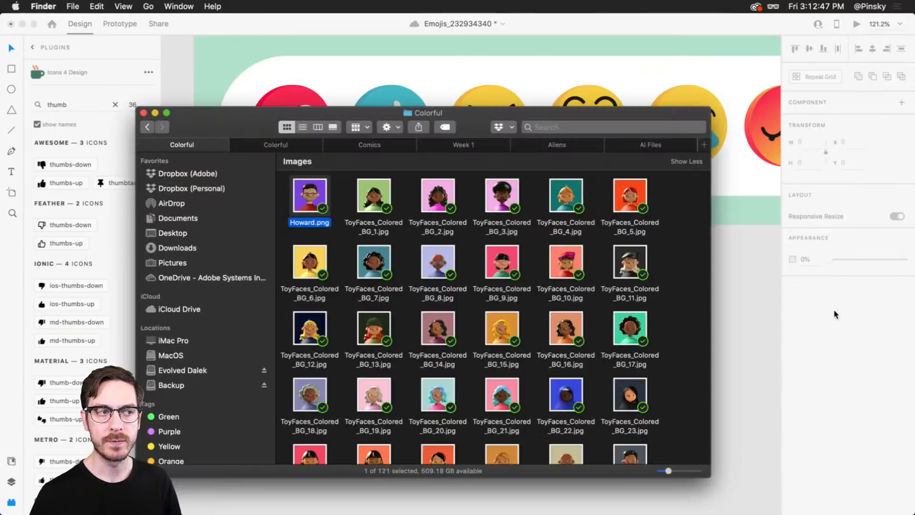
{"action": "left_click", "coordinate": [640, 144]}
{"action": "left_click", "coordinate": [572, 144]}
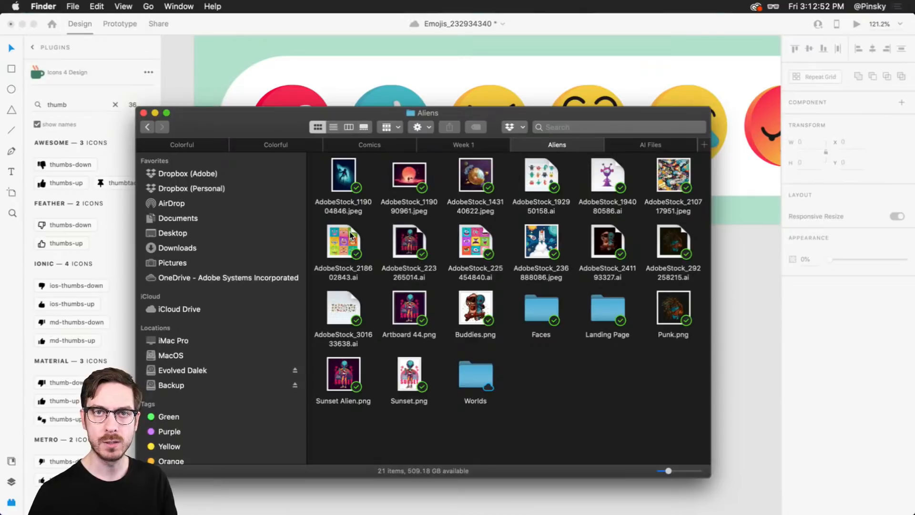
{"action": "left_click_drag", "start_coordinate": [345, 241], "coordinate": [914, 191]}
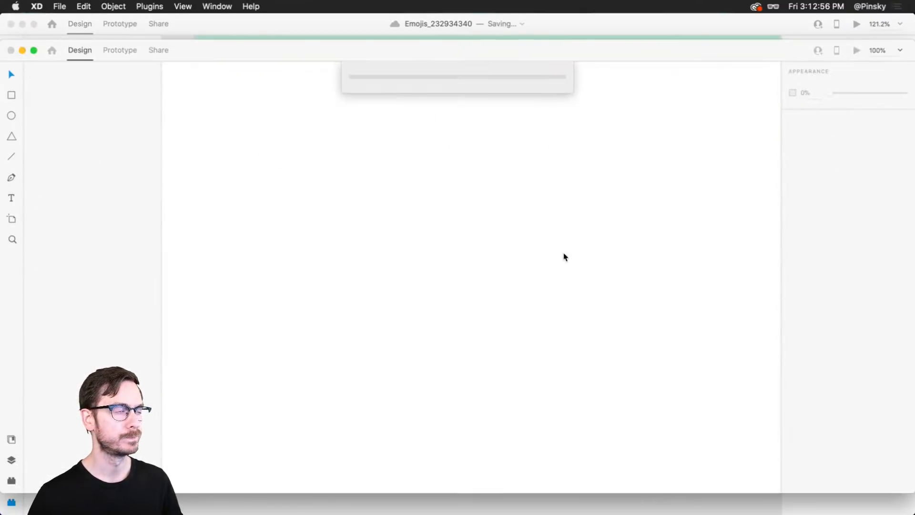
{"action": "left_click", "coordinate": [31, 52]}
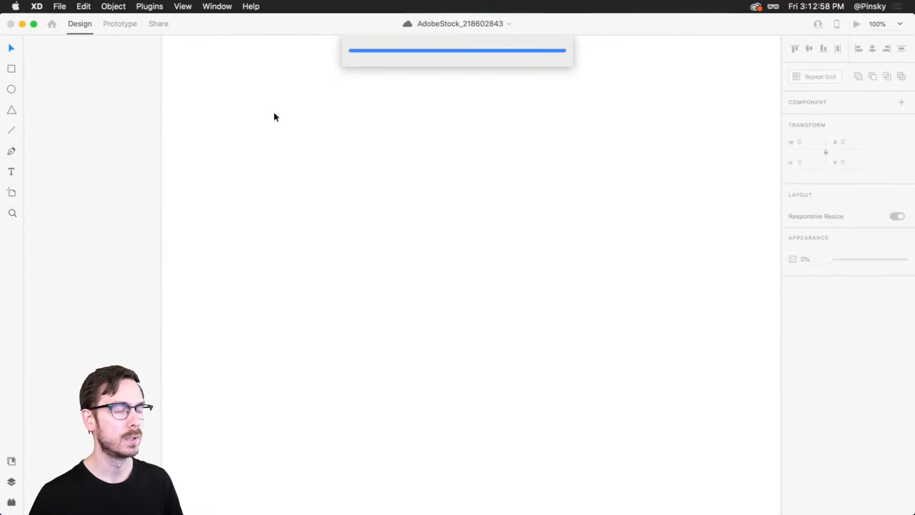
{"action": "scroll", "coordinate": [431, 176], "scroll_direction": "up", "scroll_amount": 5}
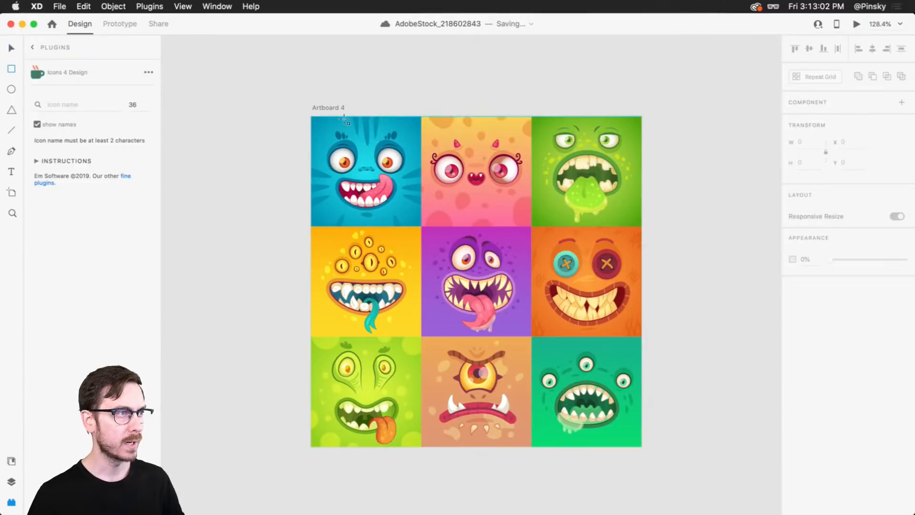
Draw a 150 by 150 circle over the blue monster's tile and mask that tile's group with it
{"action": "key", "text": "e"}
{"action": "left_click_drag", "start_coordinate": [313, 118], "coordinate": [422, 227]}
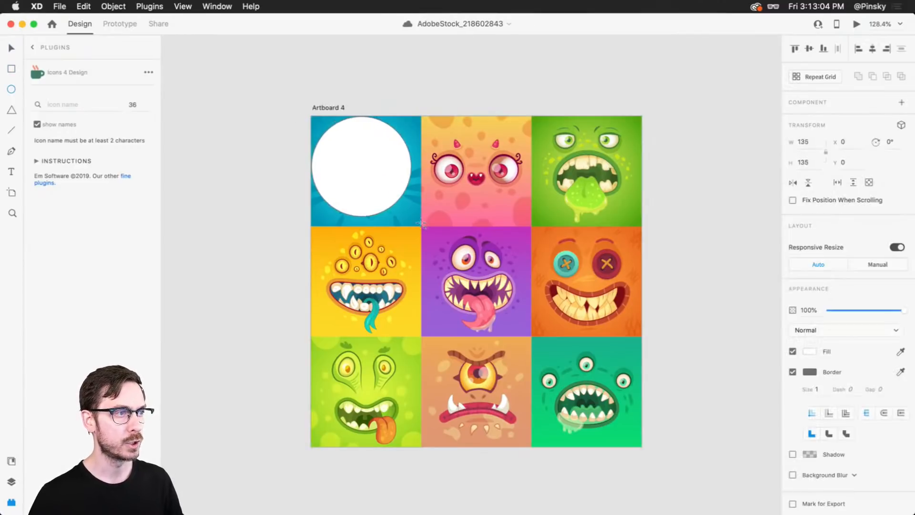
{"action": "key", "text": "v"}
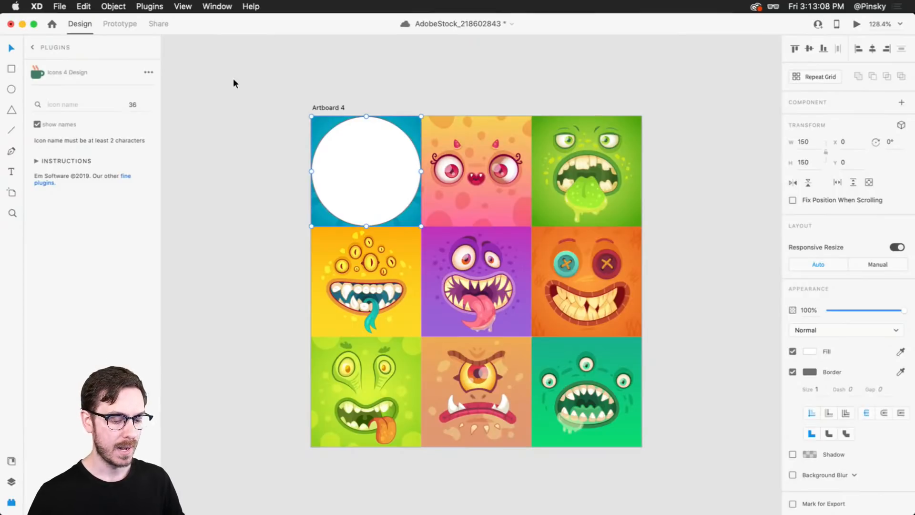
{"action": "key", "text": "super+y"}
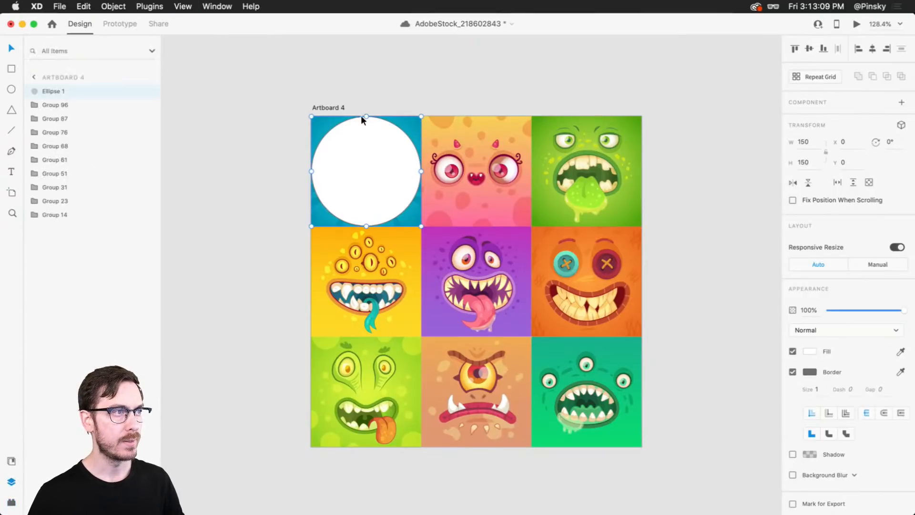
{"action": "left_click", "coordinate": [416, 119], "text": "shift"}
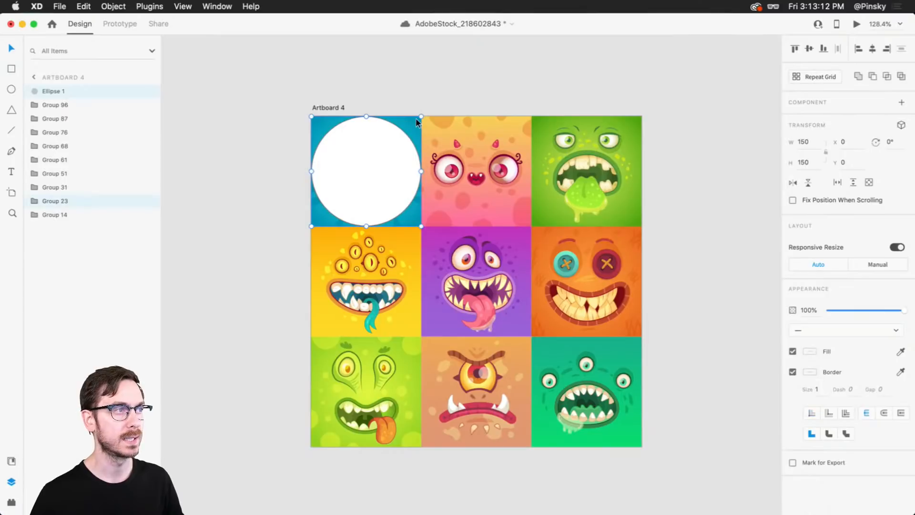
{"action": "left_click", "coordinate": [122, 5]}
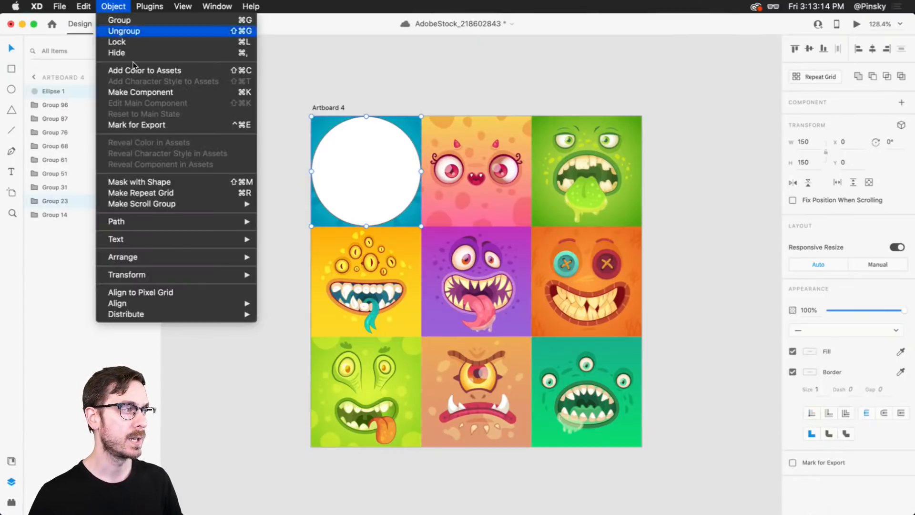
{"action": "left_click", "coordinate": [180, 184]}
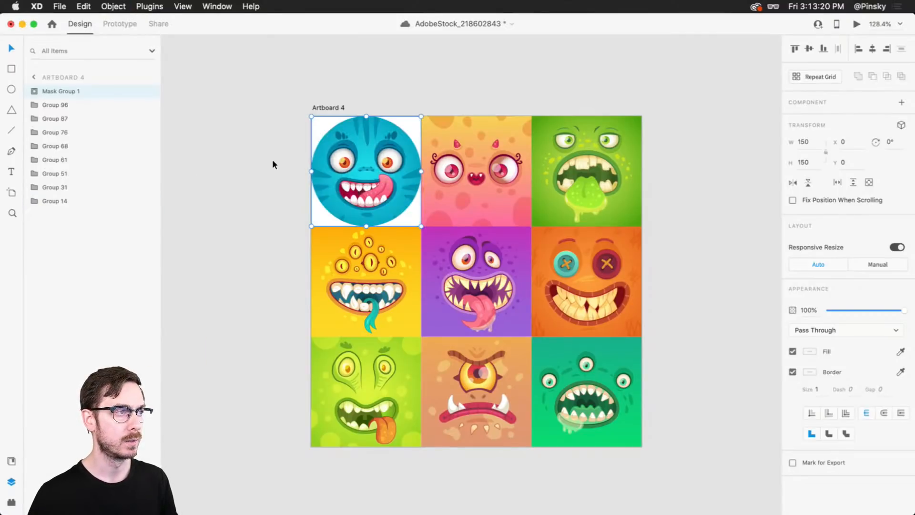
{"action": "left_click", "coordinate": [659, 227]}
{"action": "key", "text": "r"}
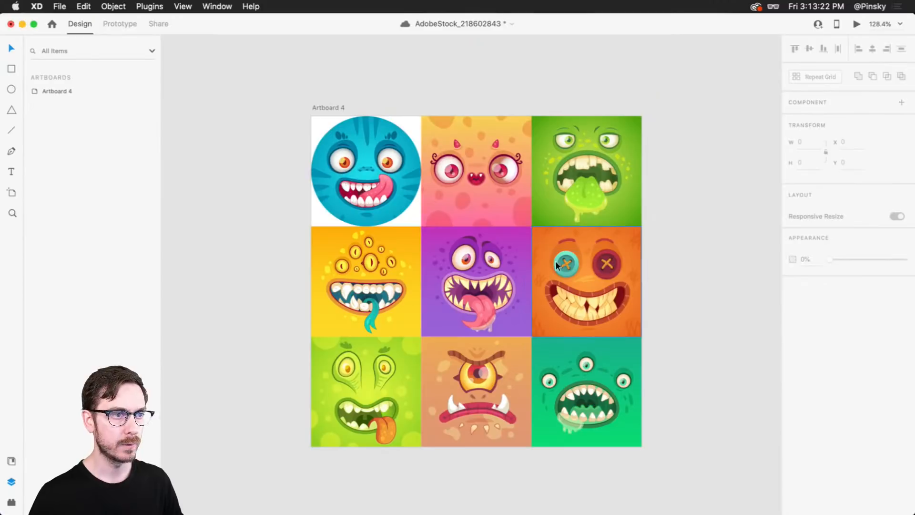
{"action": "left_click_drag", "start_coordinate": [535, 231], "coordinate": [637, 328]}
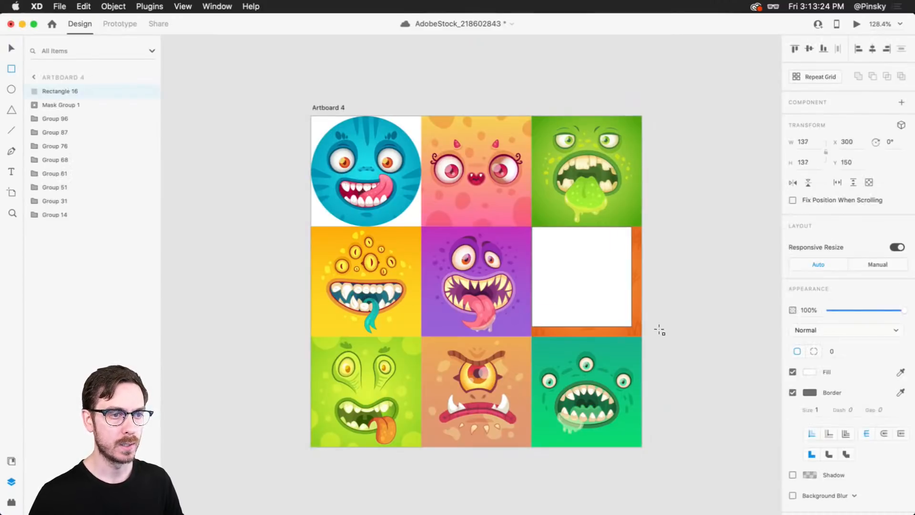
{"action": "key", "text": "super+z"}
Draw 150 by 150 circles over the orange button-eyed, lime, purple, slime-tongued green and pink monster tiles
{"action": "key", "text": "e"}
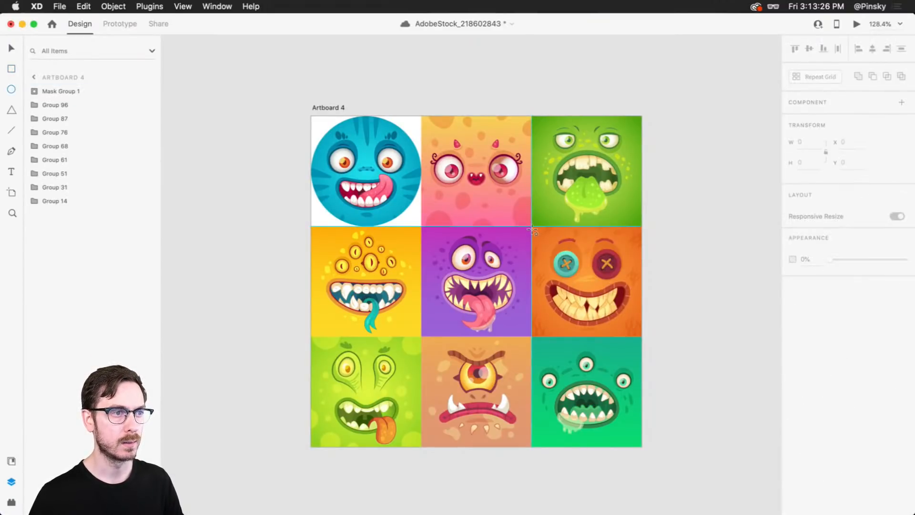
{"action": "left_click_drag", "start_coordinate": [532, 227], "coordinate": [641, 336]}
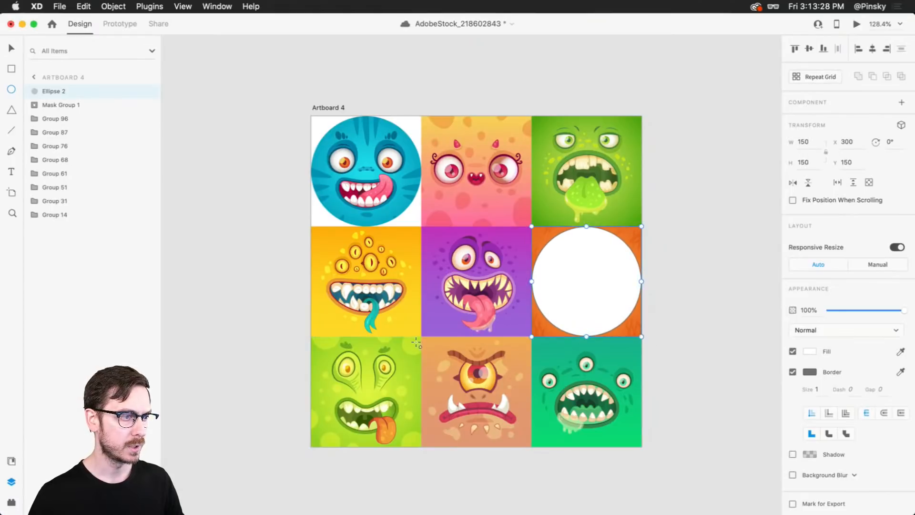
{"action": "left_click_drag", "start_coordinate": [310, 336], "coordinate": [423, 452]}
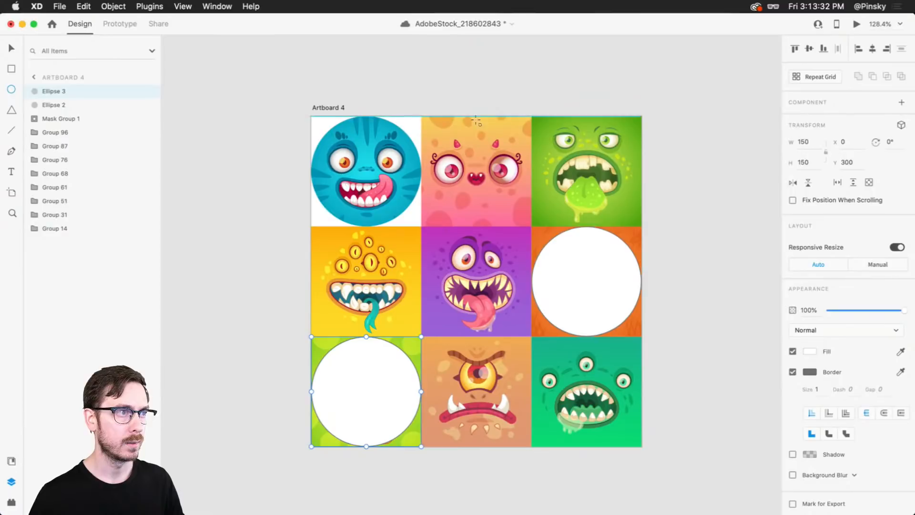
{"action": "left_click_drag", "start_coordinate": [421, 226], "coordinate": [531, 336]}
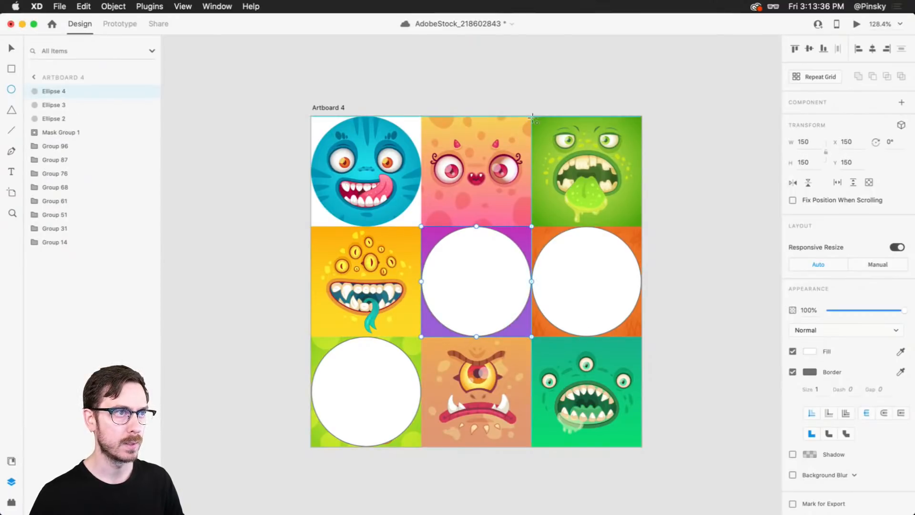
{"action": "left_click_drag", "start_coordinate": [531, 116], "coordinate": [641, 226]}
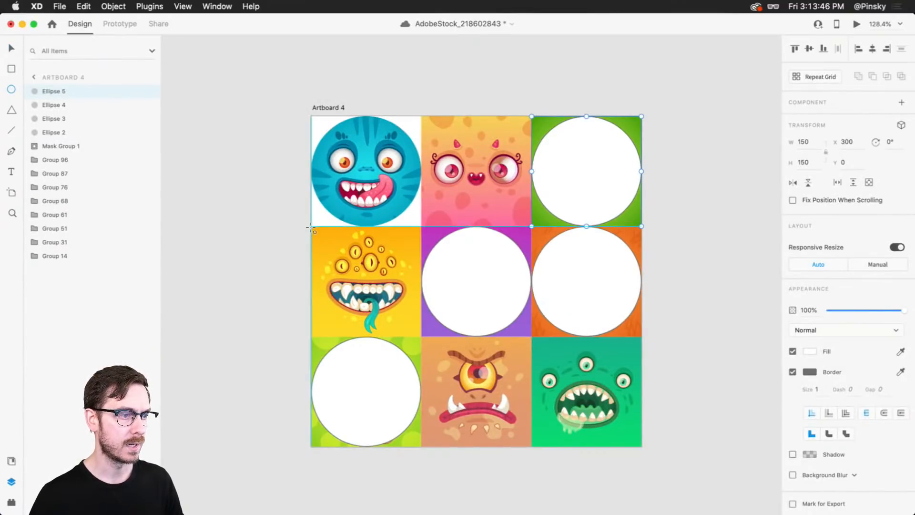
{"action": "mouse_move", "coordinate": [422, 116]}
{"action": "left_mouse_down"}
{"action": "mouse_move", "coordinate": [516, 211]}
{"action": "mouse_move", "coordinate": [564, 227]}
{"action": "left_mouse_up"}
Mask the pink, slime-tongued green and orange button-eyed monster tiles with the circles covering them
{"action": "key", "text": "v"}
{"action": "left_click", "coordinate": [519, 133], "text": "shift"}
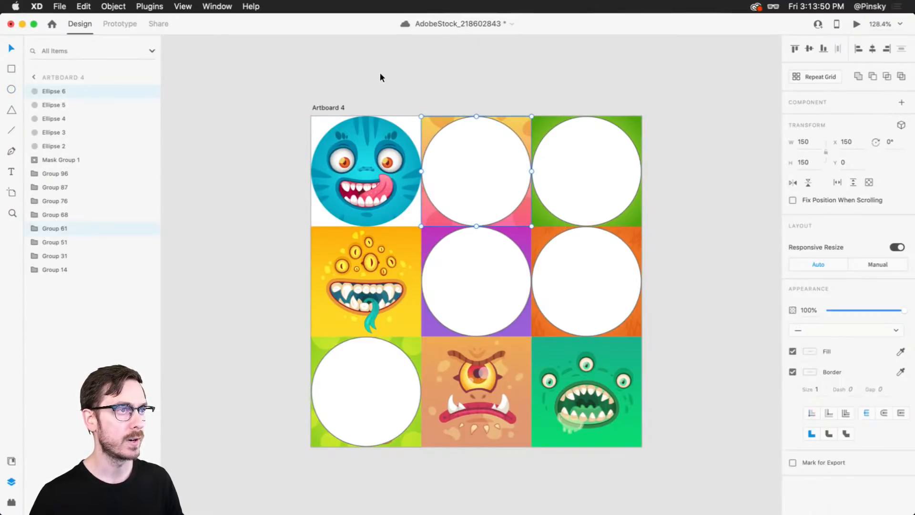
{"action": "left_click", "coordinate": [114, 6]}
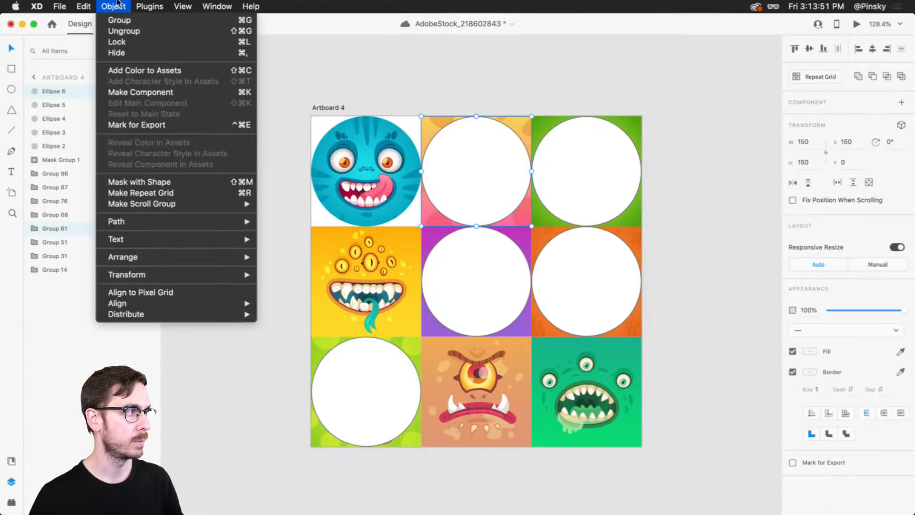
{"action": "left_click", "coordinate": [167, 181]}
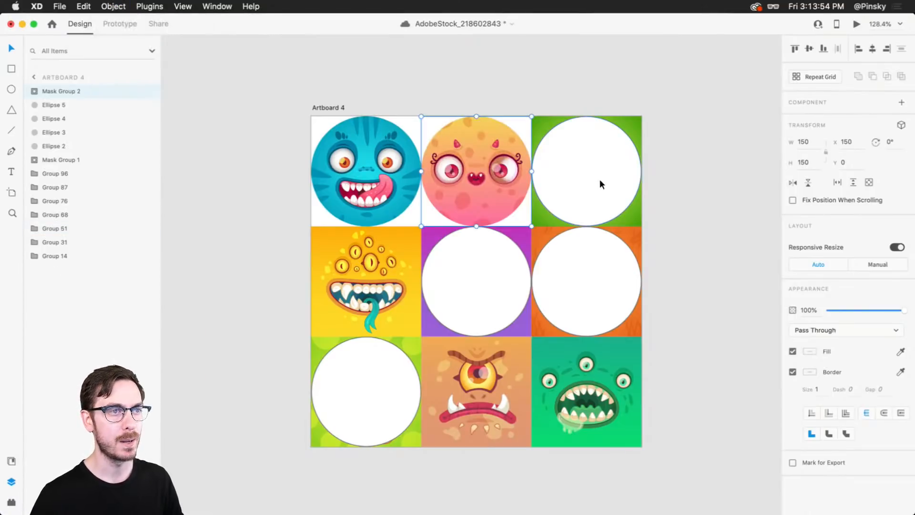
{"action": "left_click", "coordinate": [599, 179]}
{"action": "key", "text": "super+shift+m"}
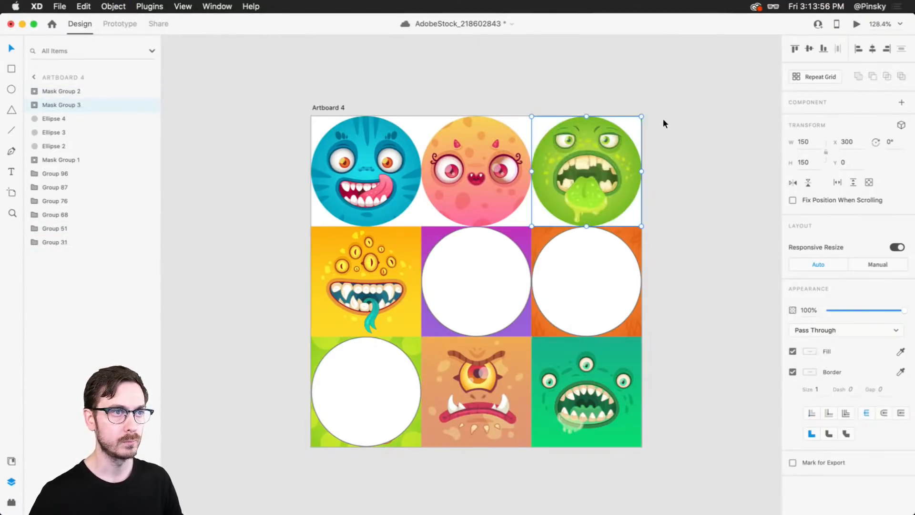
{"action": "left_click", "coordinate": [566, 263]}
{"action": "key", "text": "super+shift+m"}
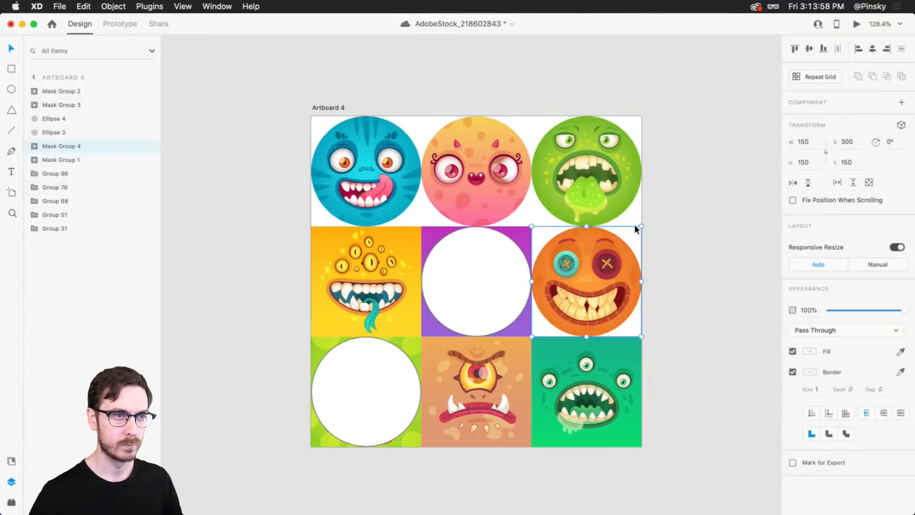
Mask the purple and lime monster tiles with the circles covering them
{"action": "left_click", "coordinate": [490, 255]}
{"action": "key", "text": "super+shift+m"}
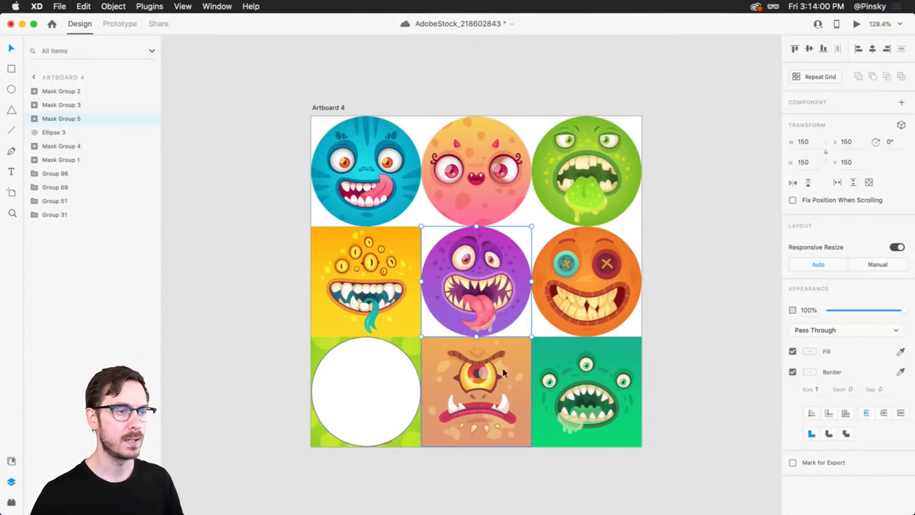
{"action": "left_click", "coordinate": [417, 347]}
{"action": "left_click", "coordinate": [415, 344], "text": "shift+super"}
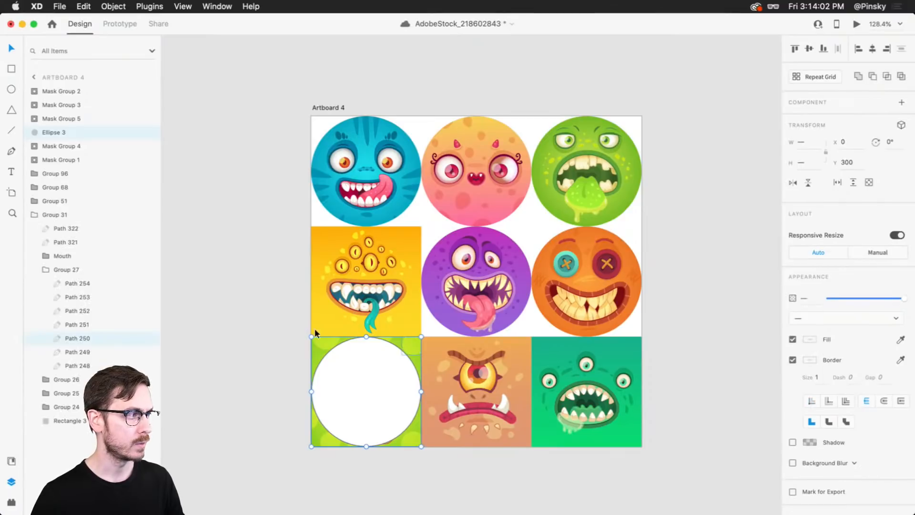
{"action": "left_click", "coordinate": [297, 329]}
{"action": "left_click", "coordinate": [347, 386]}
{"action": "left_click", "coordinate": [411, 352], "text": "shift"}
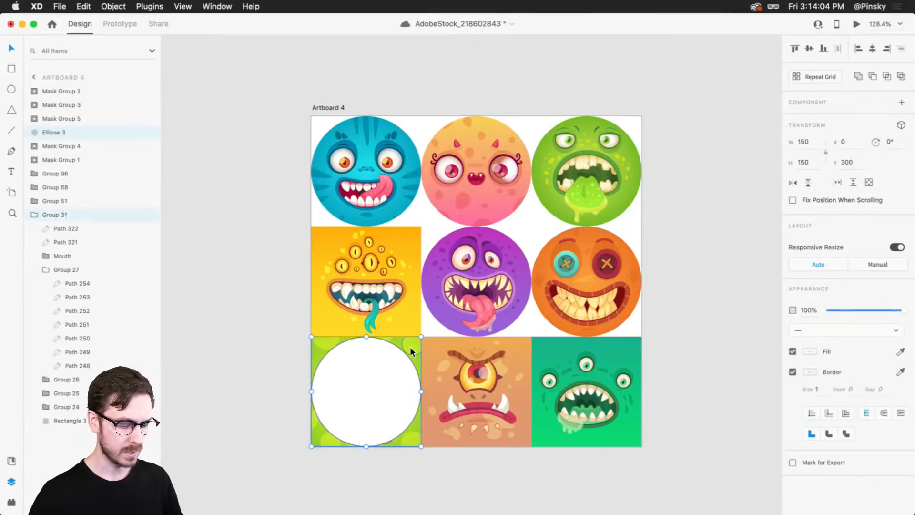
{"action": "key", "text": "super+shift+m"}
Copy the six circular masked monsters and paste them onto the Profile artboard in the XD_DCC_Day 4_Emoji document
{"action": "left_click", "coordinate": [585, 383]}
{"action": "mouse_move", "coordinate": [585, 383]}
{"action": "left_mouse_down"}
{"action": "mouse_move", "coordinate": [637, 411]}
{"action": "mouse_move", "coordinate": [585, 383]}
{"action": "left_mouse_up"}
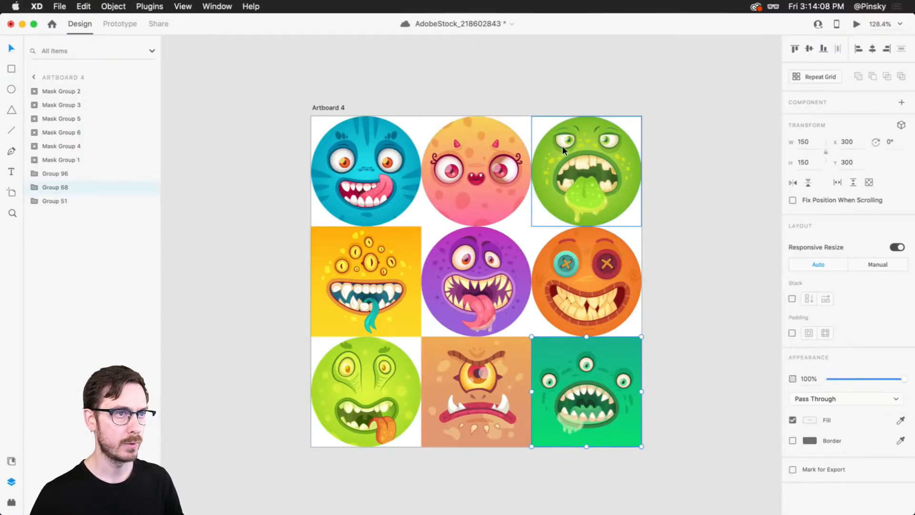
{"action": "left_click", "coordinate": [356, 397]}
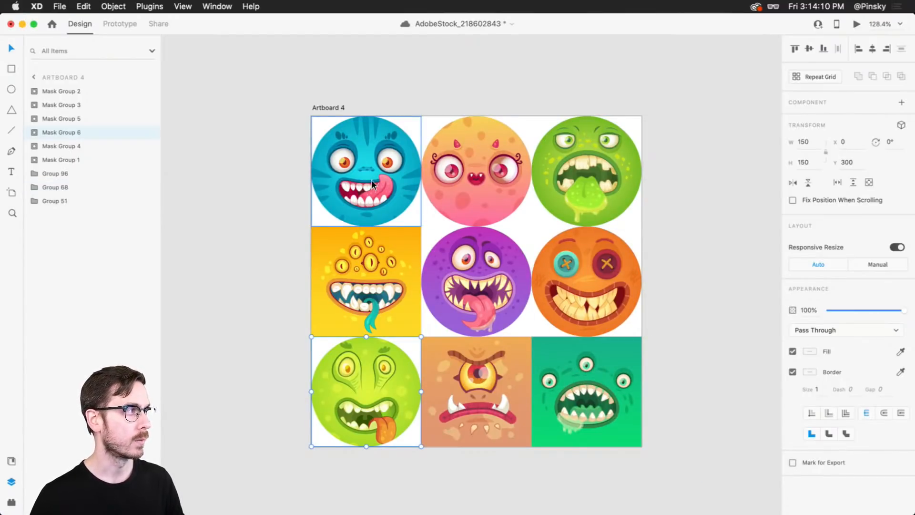
{"action": "left_click", "coordinate": [372, 185], "text": "shift"}
{"action": "left_click", "coordinate": [474, 172], "text": "shift"}
{"action": "left_click", "coordinate": [608, 193], "text": "shift"}
{"action": "left_click", "coordinate": [574, 267], "text": "shift"}
{"action": "left_click", "coordinate": [515, 270], "text": "shift"}
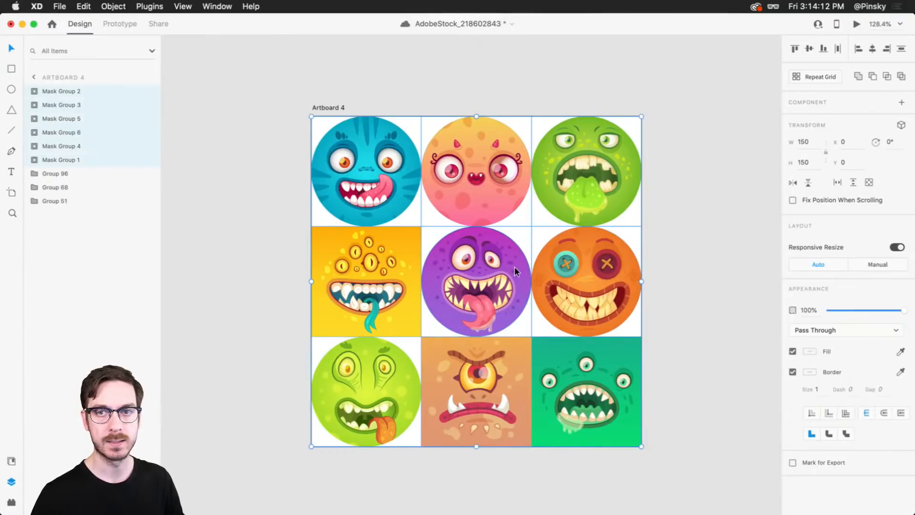
{"action": "key", "text": "super+grave"}
{"action": "key", "text": "super+grave"}
{"action": "key", "text": "super+grave"}
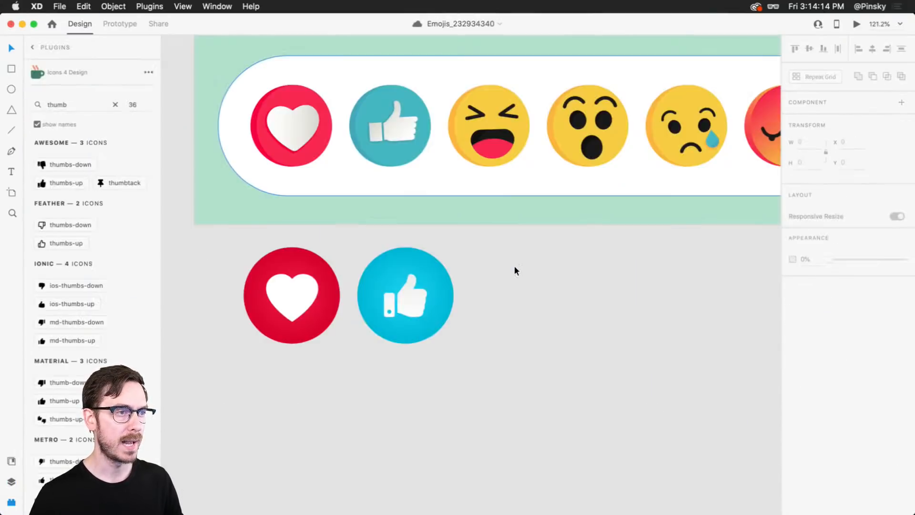
{"action": "key", "text": "super+grave"}
{"action": "key", "text": "super+v"}
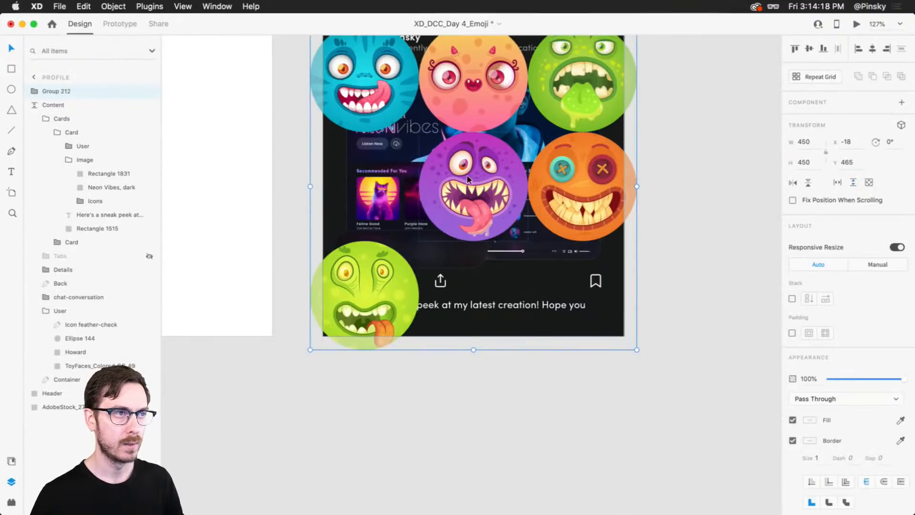
Scale the pasted monster group down to 98 by 98 and place it over the dark rounded picker at X 28, Y 760
{"action": "left_click_drag", "start_coordinate": [469, 248], "coordinate": [457, 323]}
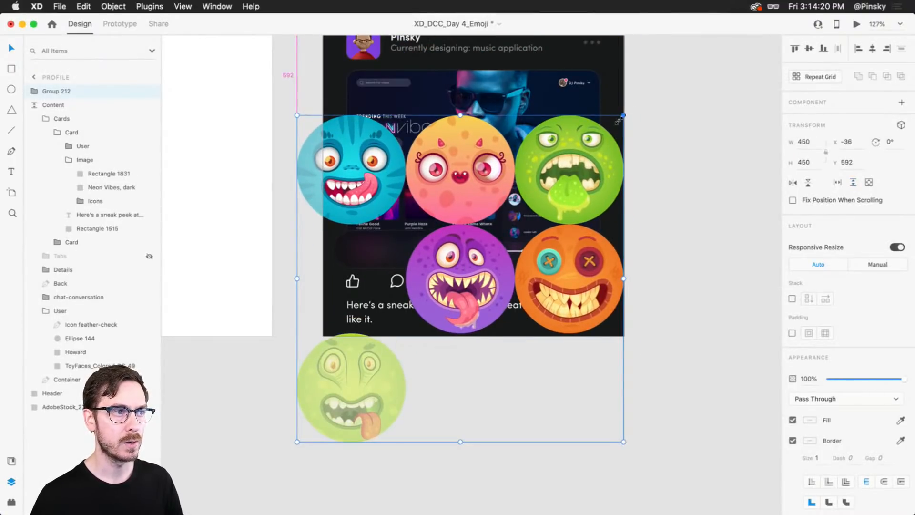
{"action": "left_click_drag", "start_coordinate": [621, 118], "coordinate": [495, 227]}
{"action": "left_click_drag", "start_coordinate": [437, 249], "coordinate": [353, 244]}
{"action": "scroll", "coordinate": [353, 244], "scroll_direction": "up", "scroll_amount": 5}
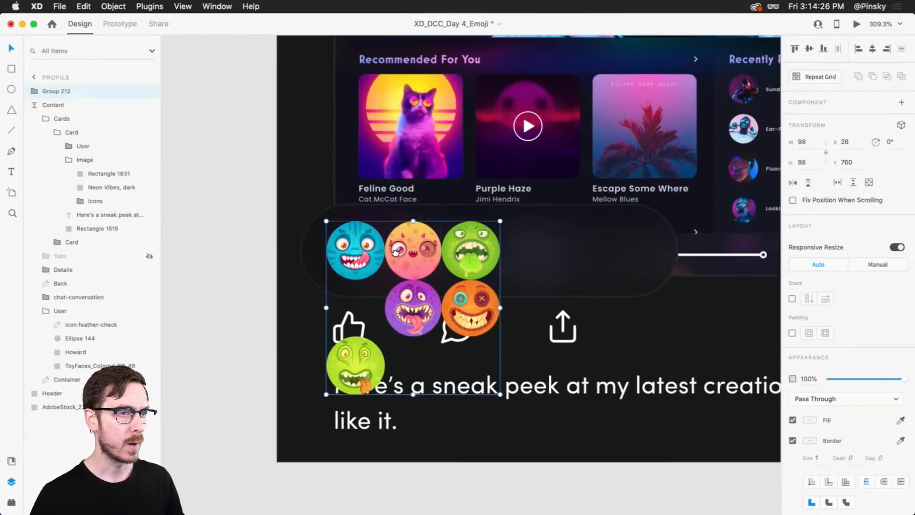
{"action": "scroll", "coordinate": [396, 252], "scroll_direction": "right", "scroll_amount": 2}
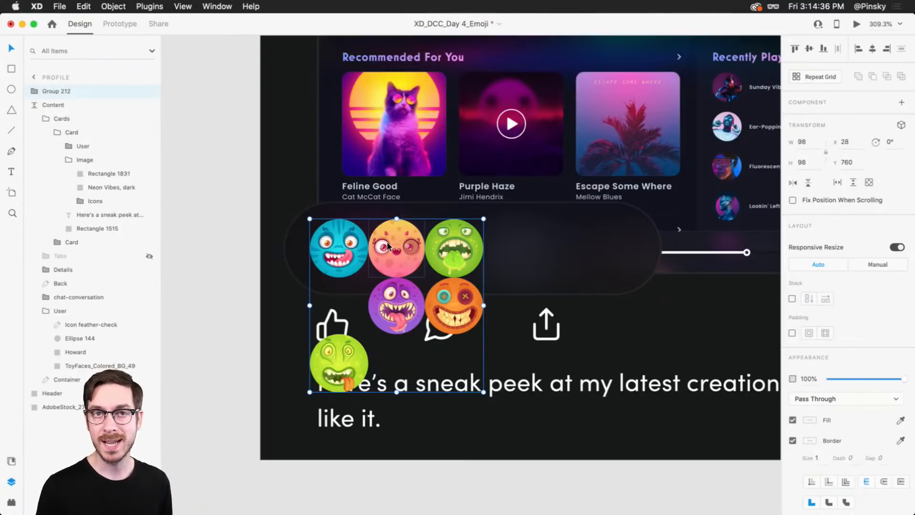
Ungroup the pasted monsters so that each one can be moved separately
{"action": "left_click", "coordinate": [251, 217]}
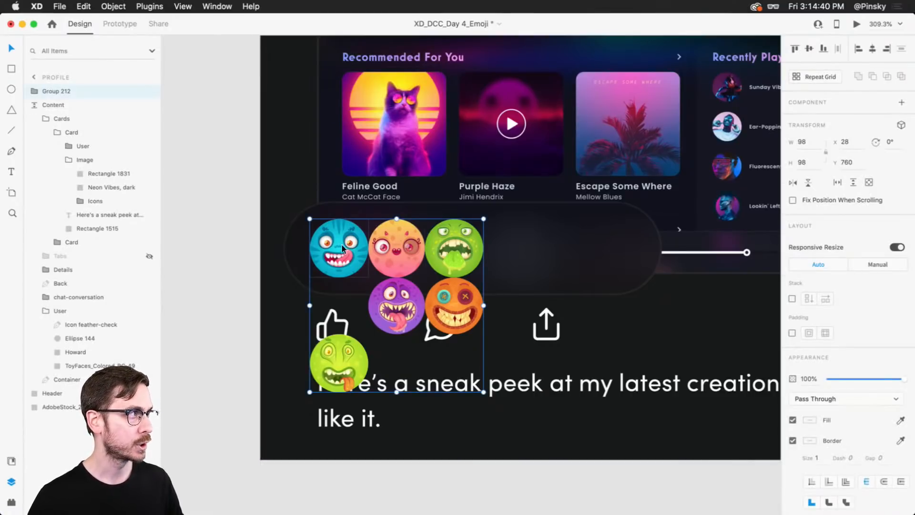
{"action": "right_click", "coordinate": [101, 92]}
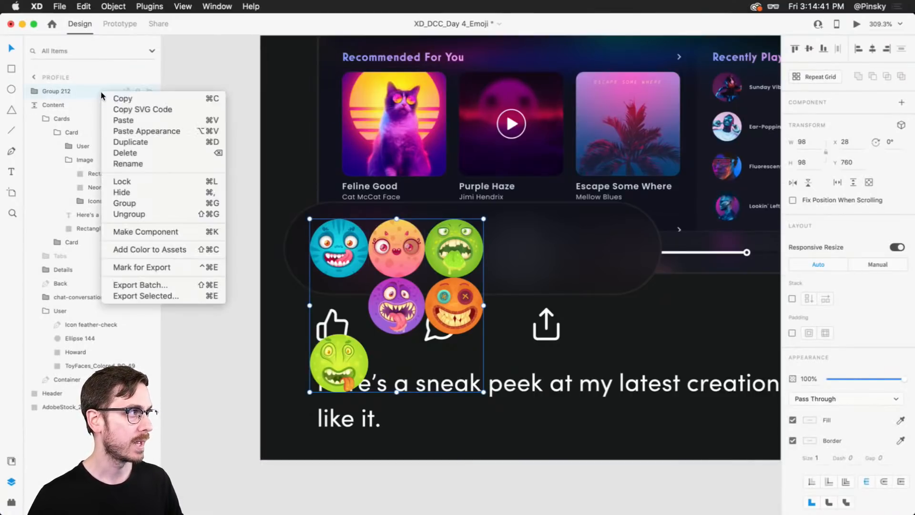
{"action": "left_click", "coordinate": [136, 214]}
{"action": "key", "text": "Escape"}
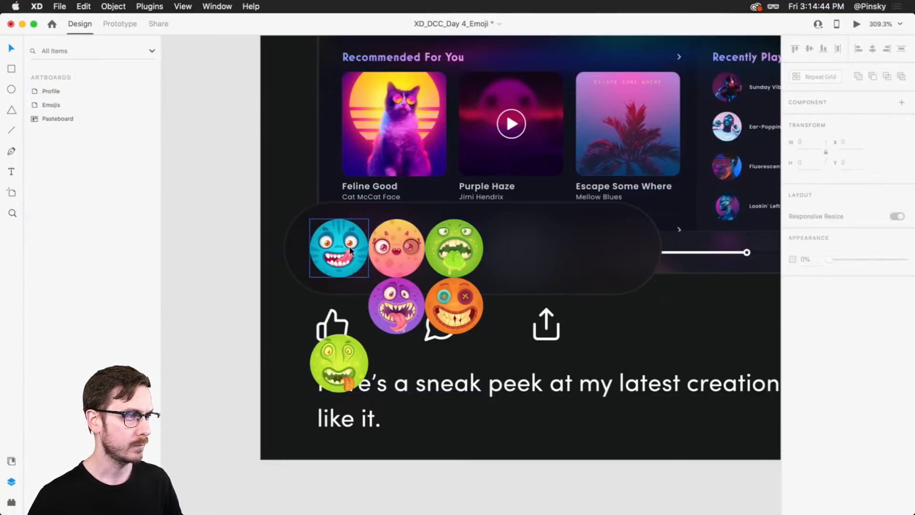
Move the orange, lime and purple monsters up into the picker to form one row with the other three
{"action": "left_click", "coordinate": [350, 250]}
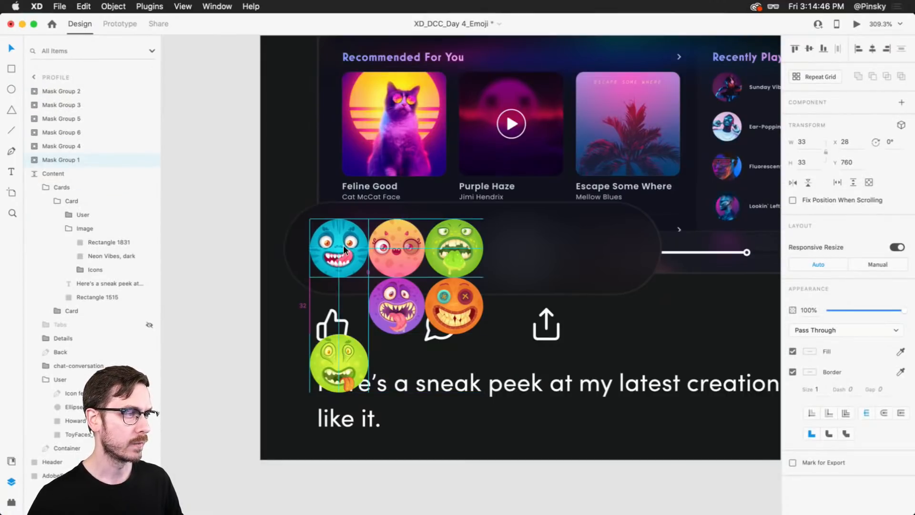
{"action": "left_click_drag", "start_coordinate": [339, 372], "coordinate": [506, 352]}
{"action": "left_click_drag", "start_coordinate": [447, 311], "coordinate": [611, 253]}
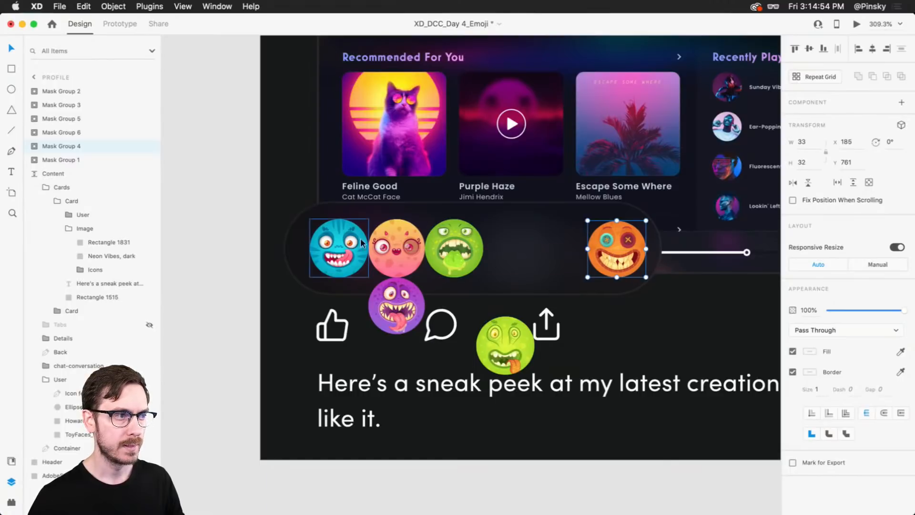
{"action": "left_click_drag", "start_coordinate": [505, 345], "coordinate": [545, 242]}
{"action": "left_click_drag", "start_coordinate": [392, 296], "coordinate": [477, 239]}
Widen the picker's rounded rectangle to 262 and move the orange monster to its right end at X 227
{"action": "left_click", "coordinate": [567, 214]}
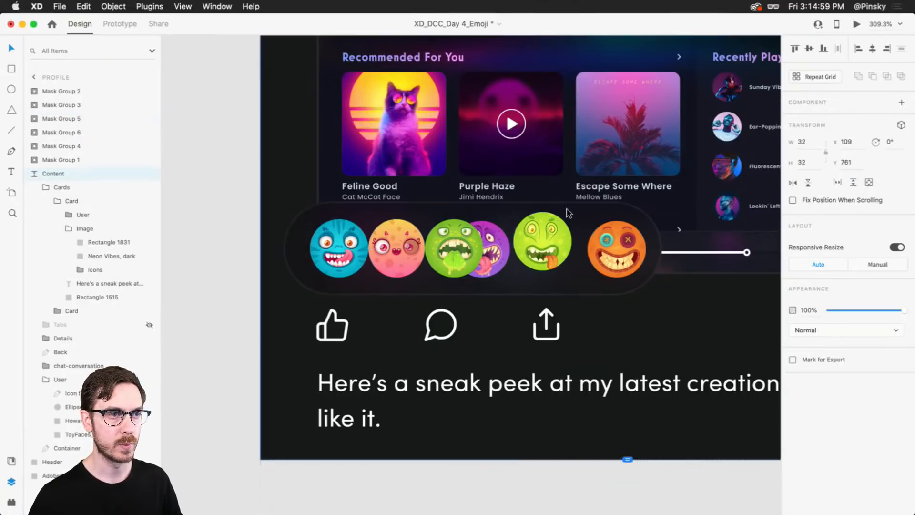
{"action": "double_click", "coordinate": [609, 206]}
{"action": "double_click", "coordinate": [613, 204]}
{"action": "left_click_drag", "start_coordinate": [662, 251], "coordinate": [748, 249]}
{"action": "left_click", "coordinate": [614, 251]}
{"action": "double_click", "coordinate": [614, 251]}
{"action": "left_click_drag", "start_coordinate": [613, 250], "coordinate": [689, 239]}
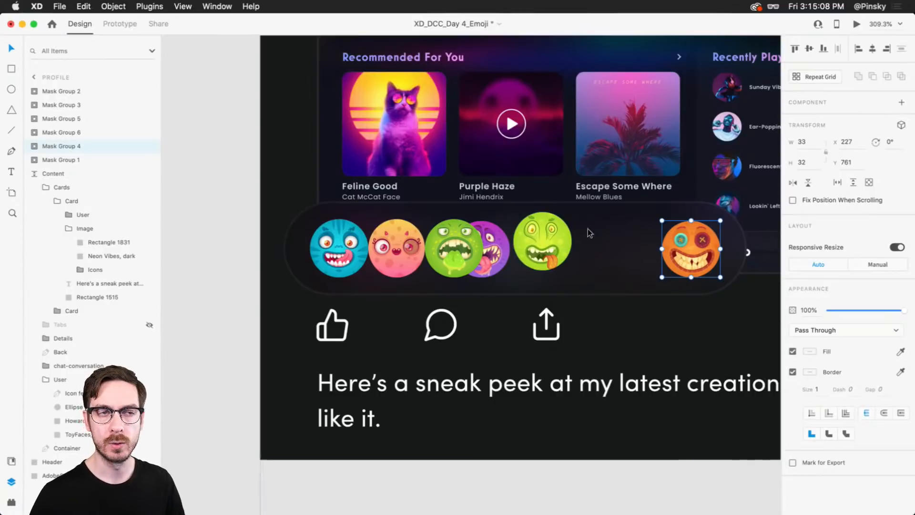
Distribute the six monsters horizontally, align their middles vertically and position the row in the picker at X 27, Y 760
{"action": "left_click", "coordinate": [526, 235], "text": "shift"}
{"action": "left_click", "coordinate": [498, 243], "text": "shift"}
{"action": "left_click", "coordinate": [436, 239], "text": "shift"}
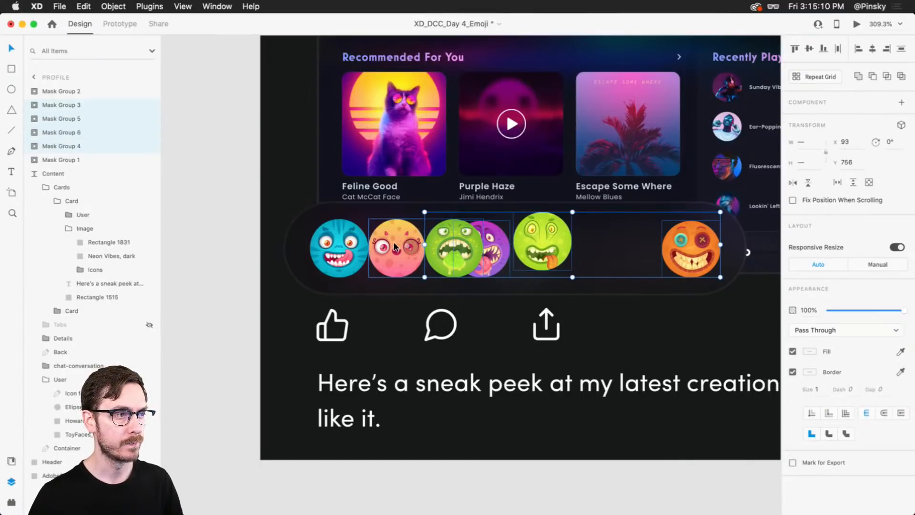
{"action": "left_click", "coordinate": [394, 244], "text": "shift"}
{"action": "left_click", "coordinate": [333, 232], "text": "shift"}
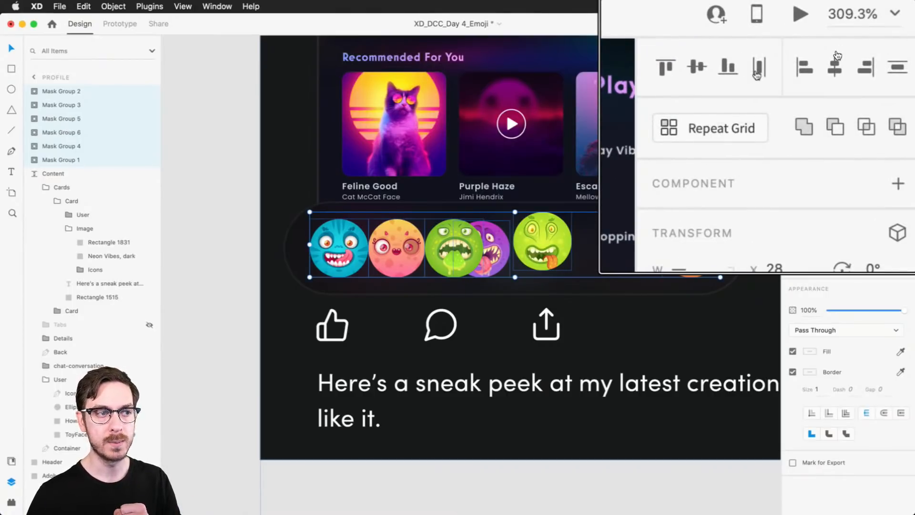
{"action": "left_click", "coordinate": [837, 55]}
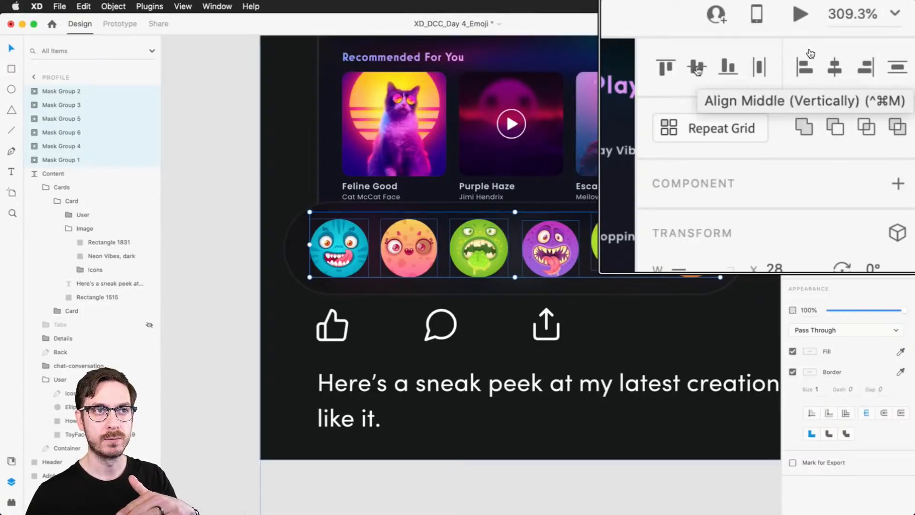
{"action": "left_click", "coordinate": [810, 53]}
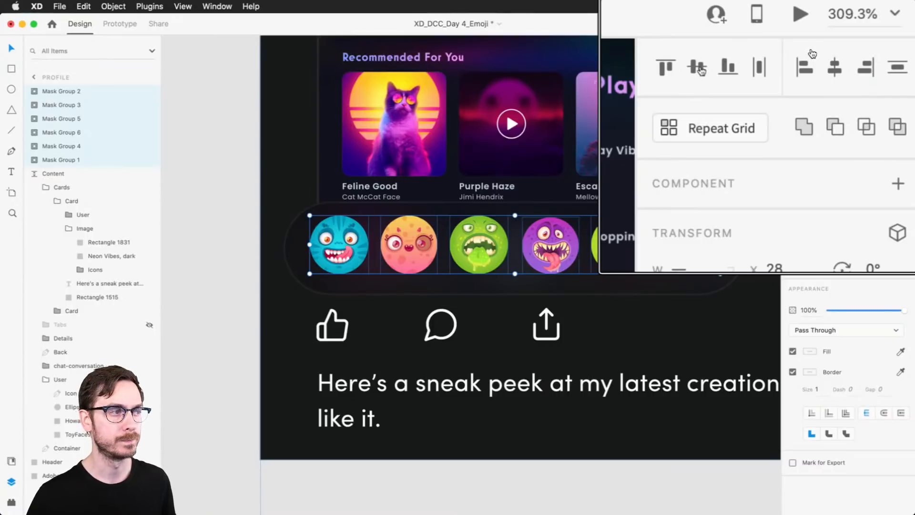
{"action": "left_click_drag", "start_coordinate": [637, 227], "coordinate": [635, 232]}
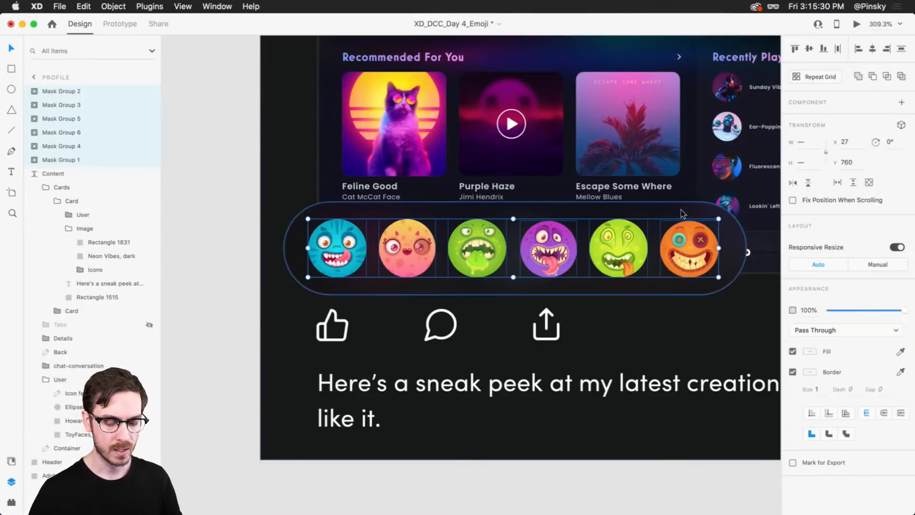
Cut the six monsters and paste them into the card's Image group, directly above Rectangle 1831
{"action": "key", "text": "Delete"}
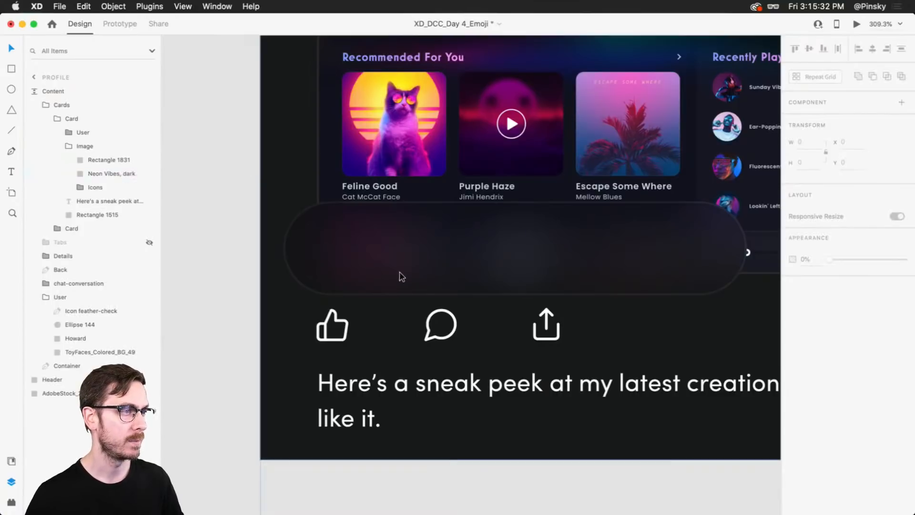
{"action": "left_click", "coordinate": [361, 218]}
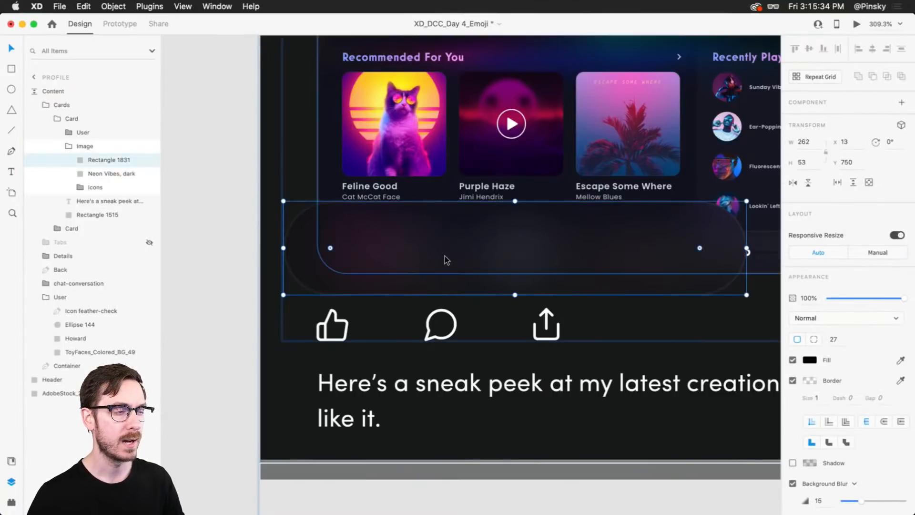
{"action": "key", "text": "super+z"}
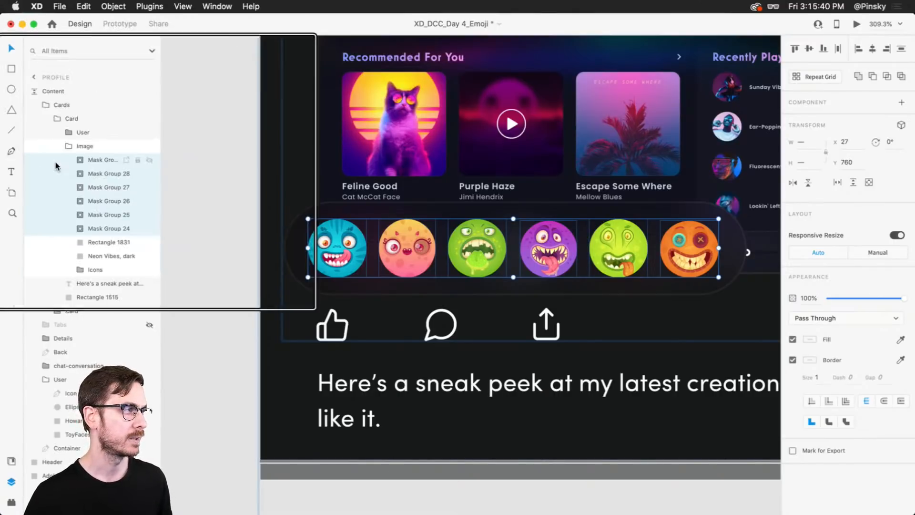
Rename the picker's background layer, Rectangle 1831, as Container
{"action": "left_click", "coordinate": [100, 244]}
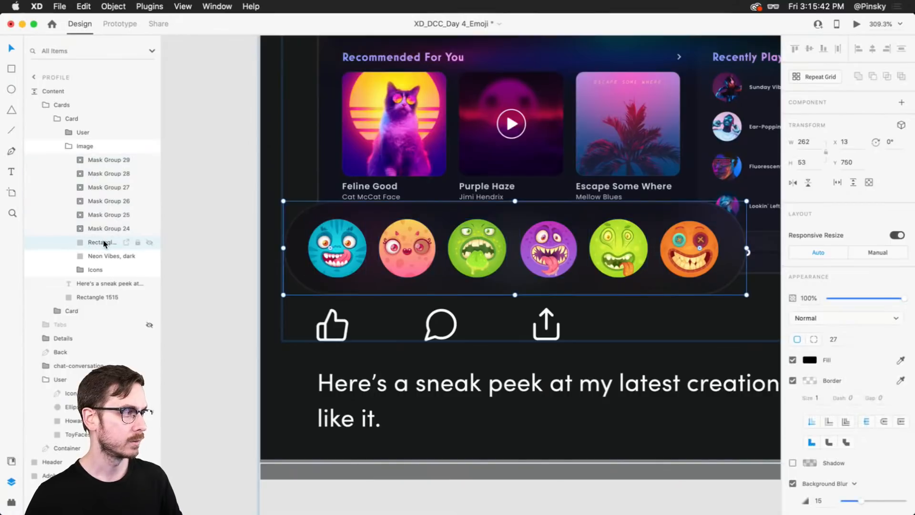
{"action": "double_click", "coordinate": [101, 243]}
{"action": "type", "text": "Container"}
{"action": "key", "text": "Return"}
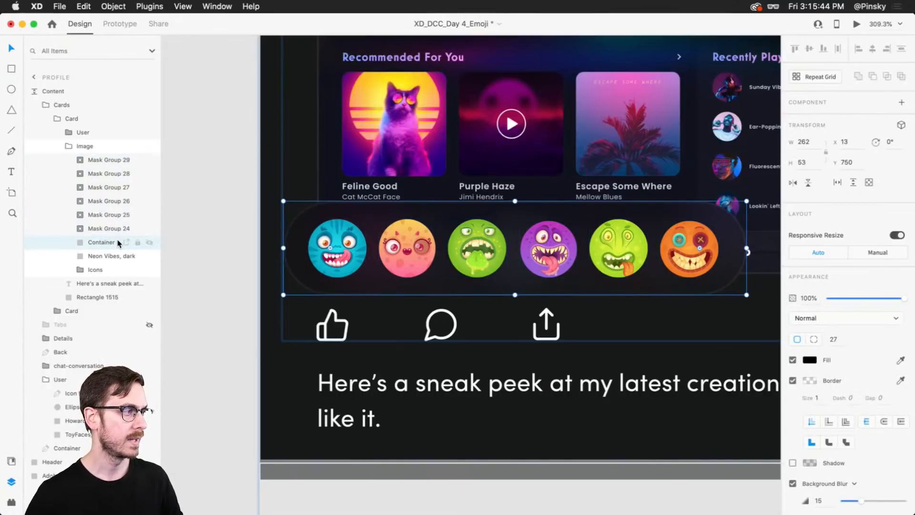
Group the six monster masks with the Container layer and name the group Emojis
{"action": "left_click", "coordinate": [64, 173]}
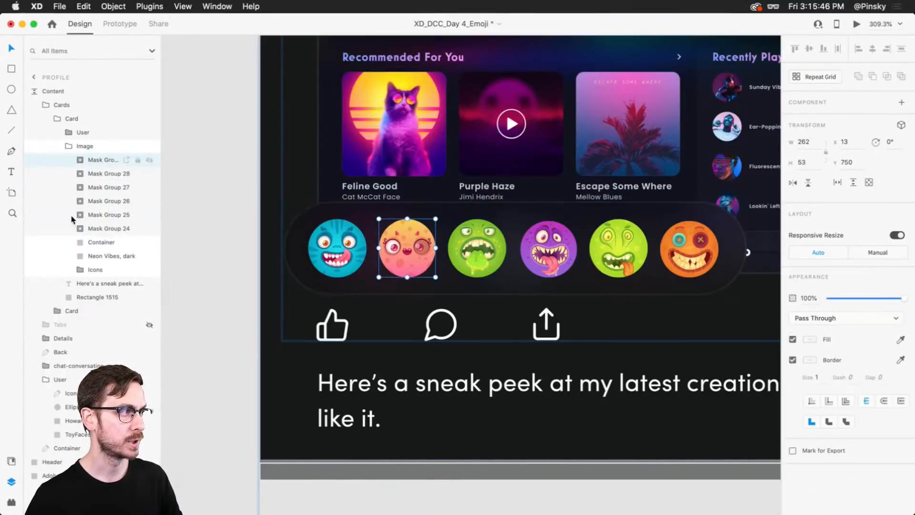
{"action": "left_click", "coordinate": [67, 242], "text": "shift"}
{"action": "key", "text": "super+g"}
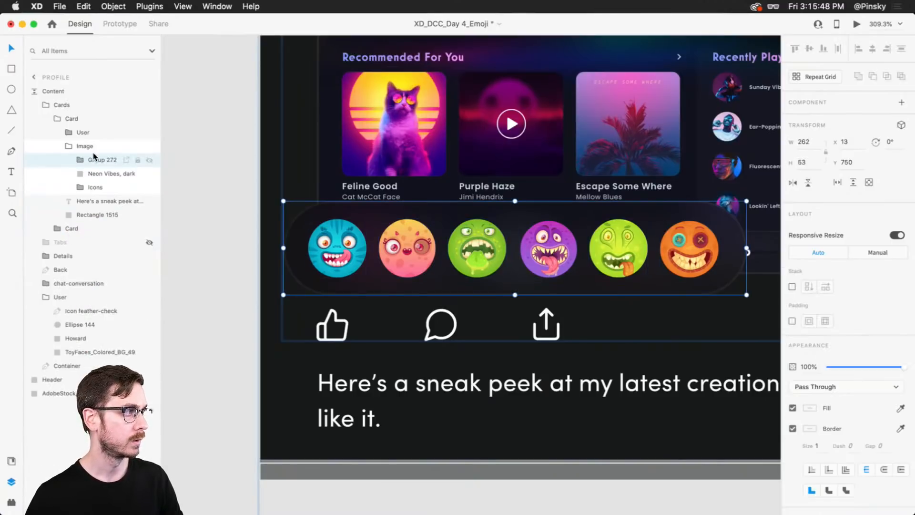
{"action": "double_click", "coordinate": [103, 160]}
{"action": "type", "text": "Emojis"}
{"action": "key", "text": "Return"}
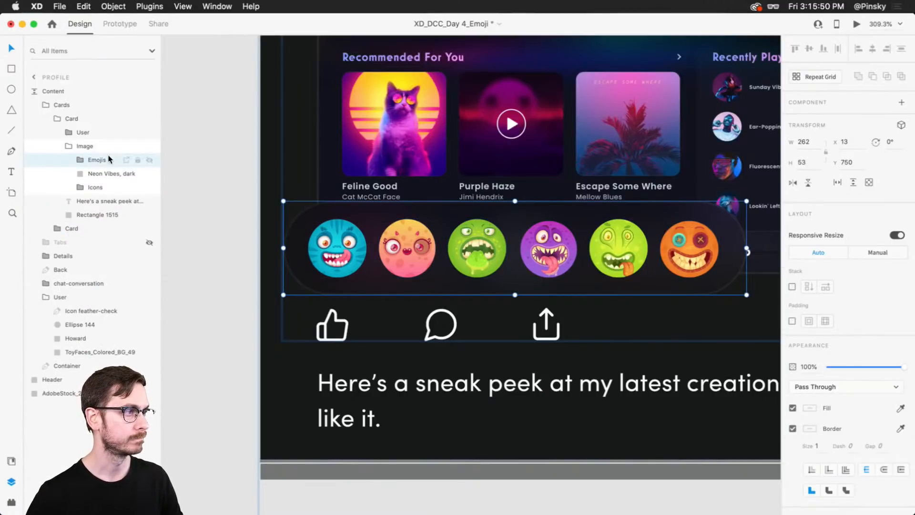
{"action": "key", "text": "Escape"}
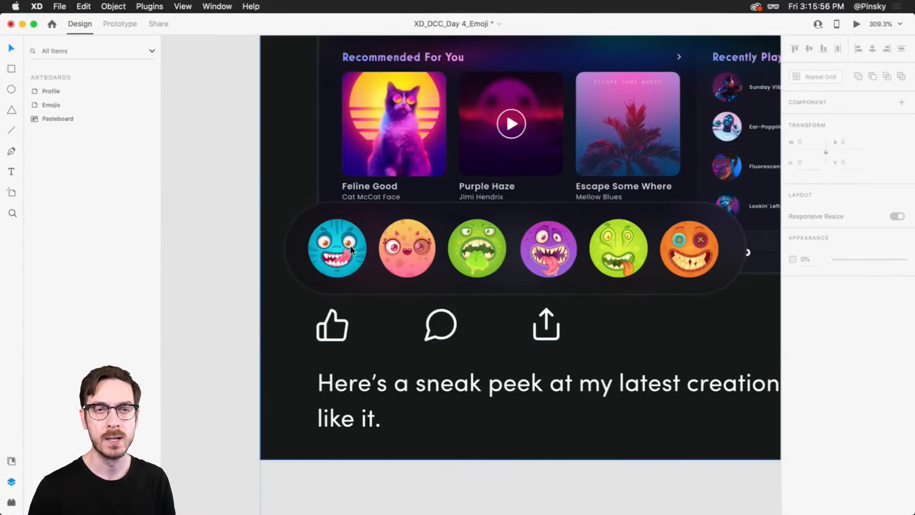
Turn the blue monster in the Emojis group into a component and add a hover state to it
{"action": "left_click", "coordinate": [344, 246]}
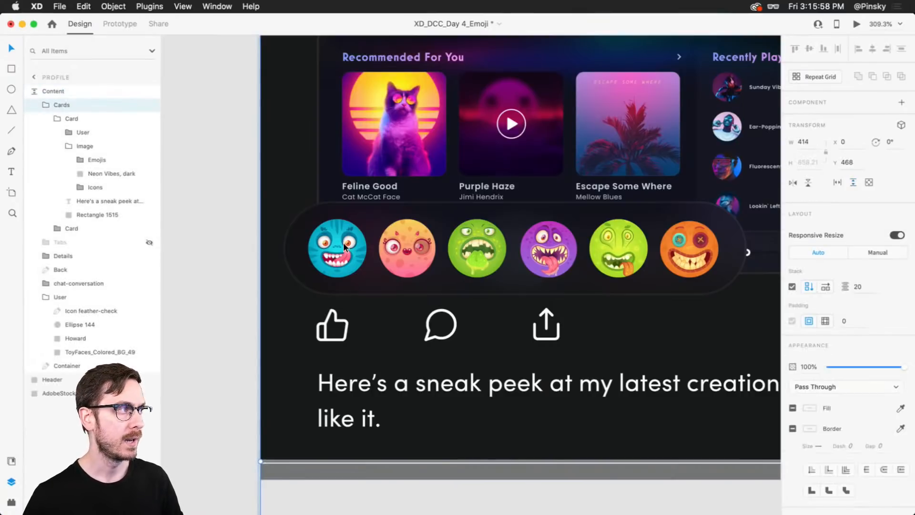
{"action": "double_click", "coordinate": [340, 245]}
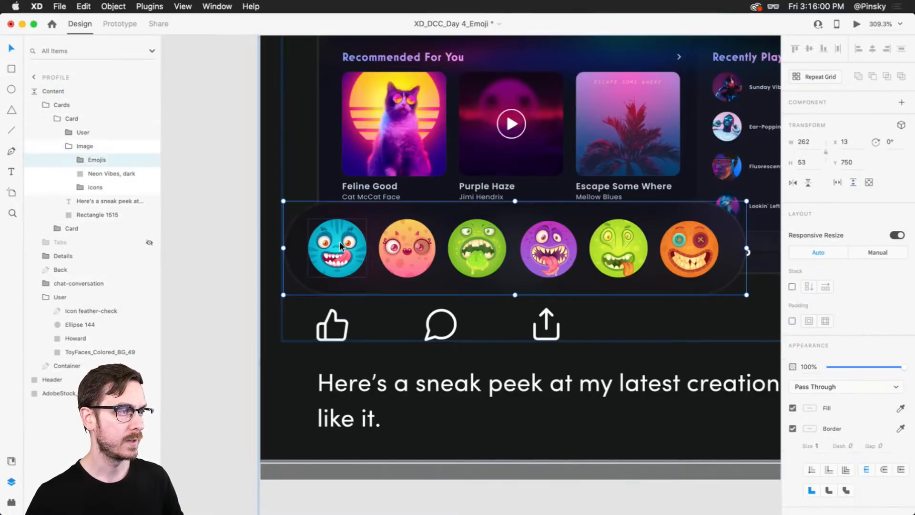
{"action": "double_click", "coordinate": [340, 246]}
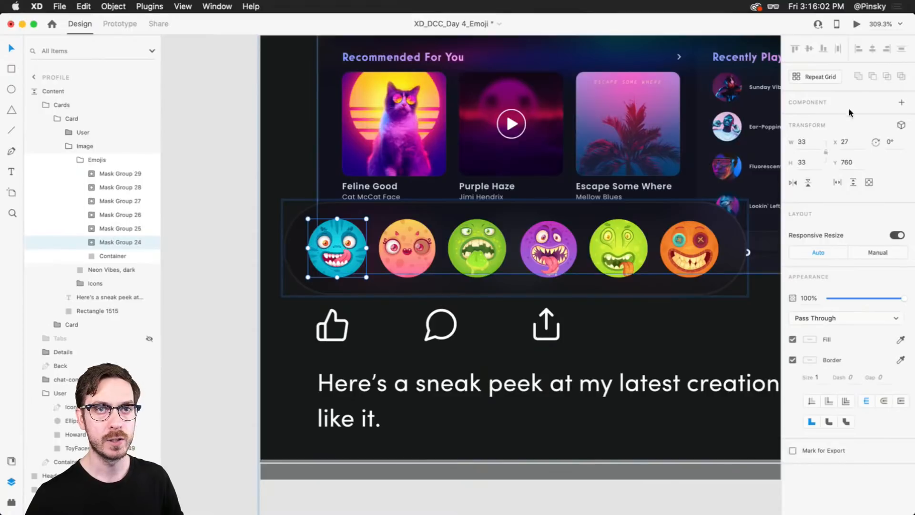
{"action": "left_click", "coordinate": [901, 104]}
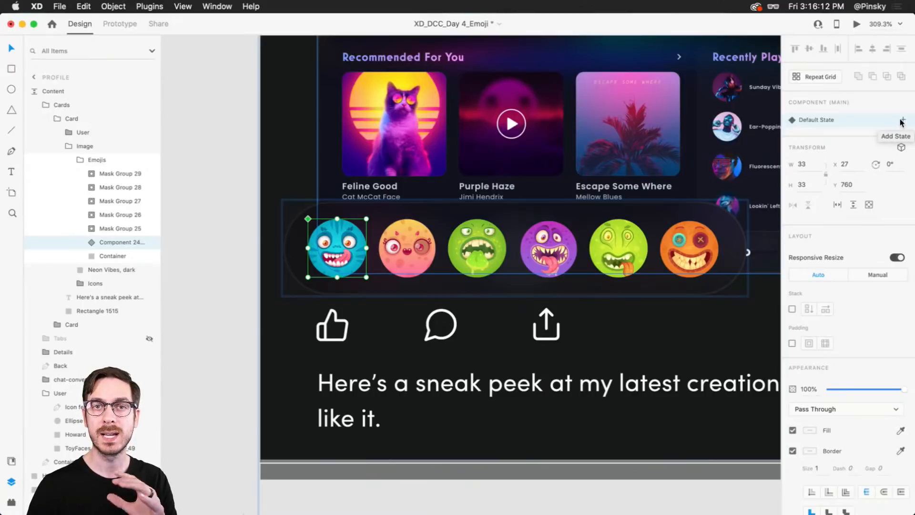
{"action": "left_click", "coordinate": [902, 120]}
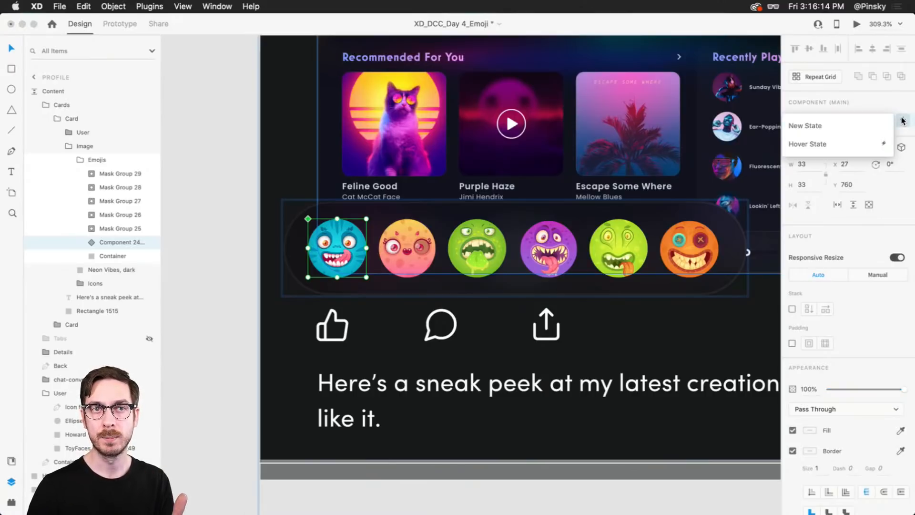
{"action": "left_click", "coordinate": [824, 145]}
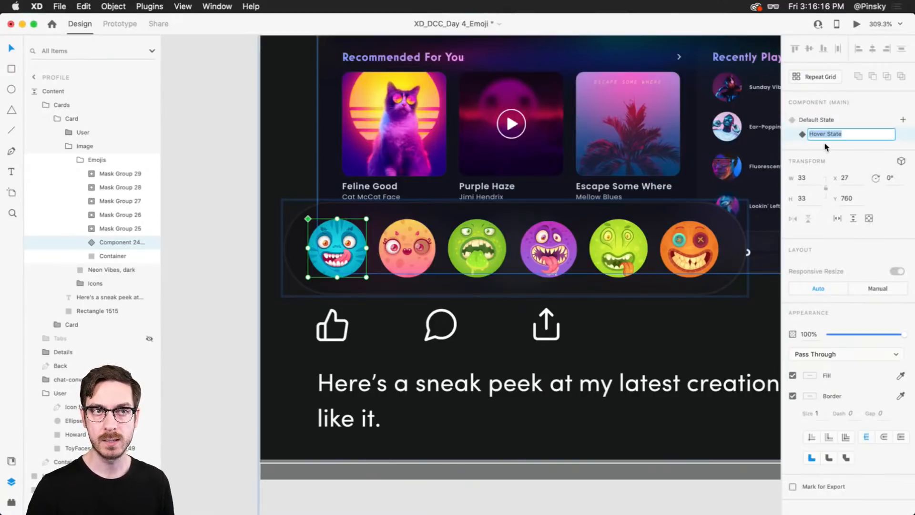
{"action": "key", "text": "Return"}
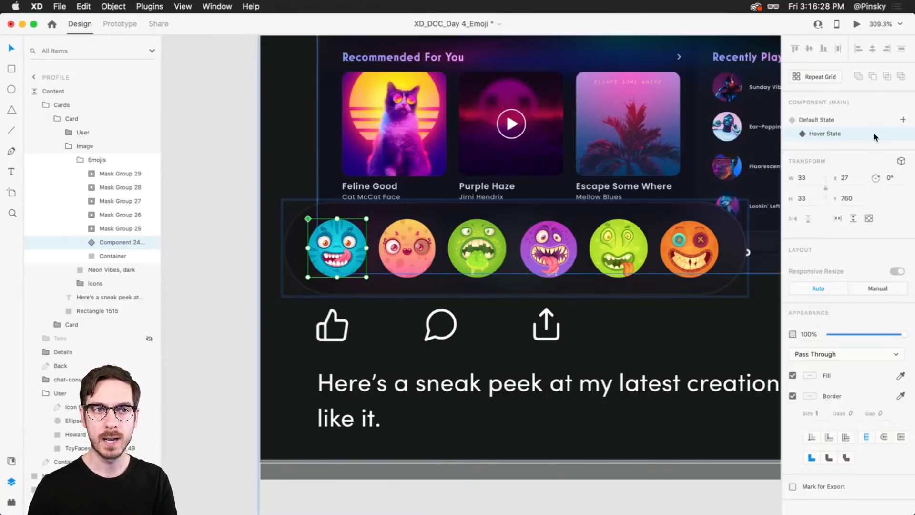
Try scaling the whole blue monster component to 45 × 45 in its hover state, comparing it with the default state
{"action": "scroll", "coordinate": [298, 244], "scroll_direction": "up", "scroll_amount": 5}
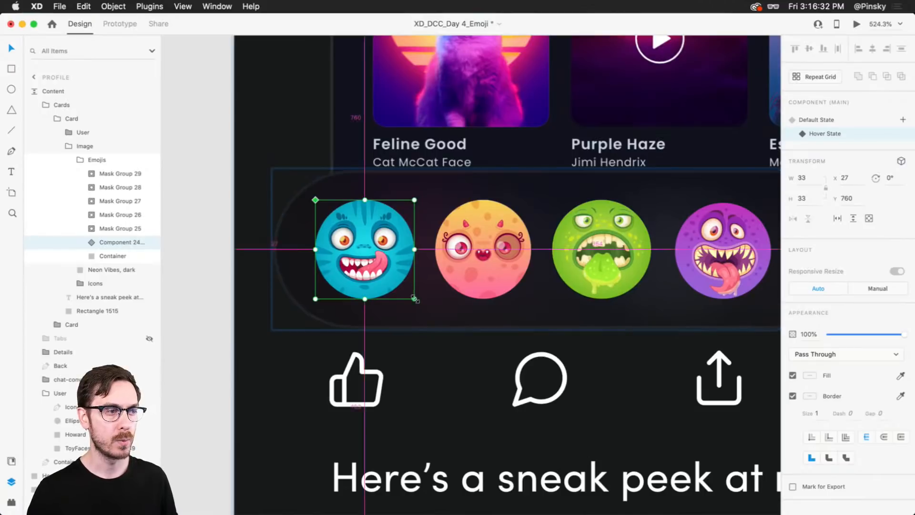
{"action": "left_click_drag", "start_coordinate": [414, 299], "coordinate": [432, 316]}
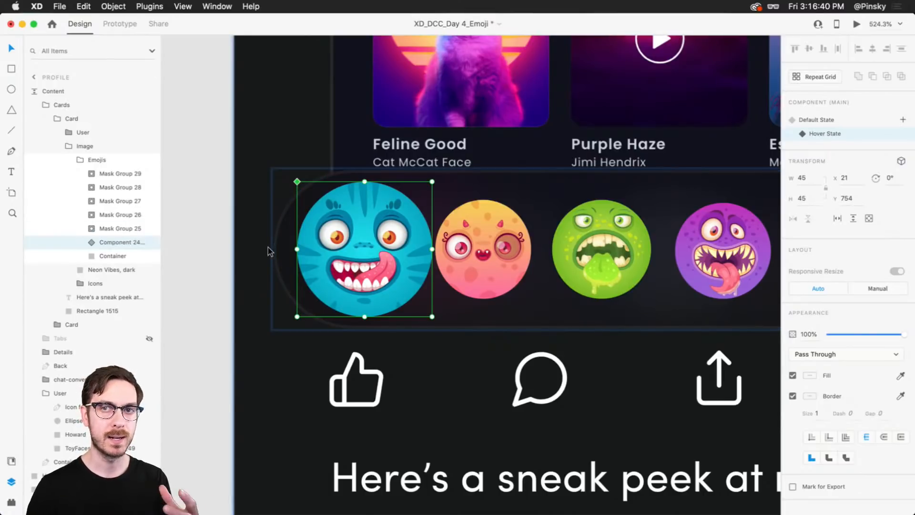
{"action": "left_click", "coordinate": [853, 122]}
{"action": "left_click", "coordinate": [853, 132]}
{"action": "left_click", "coordinate": [851, 122]}
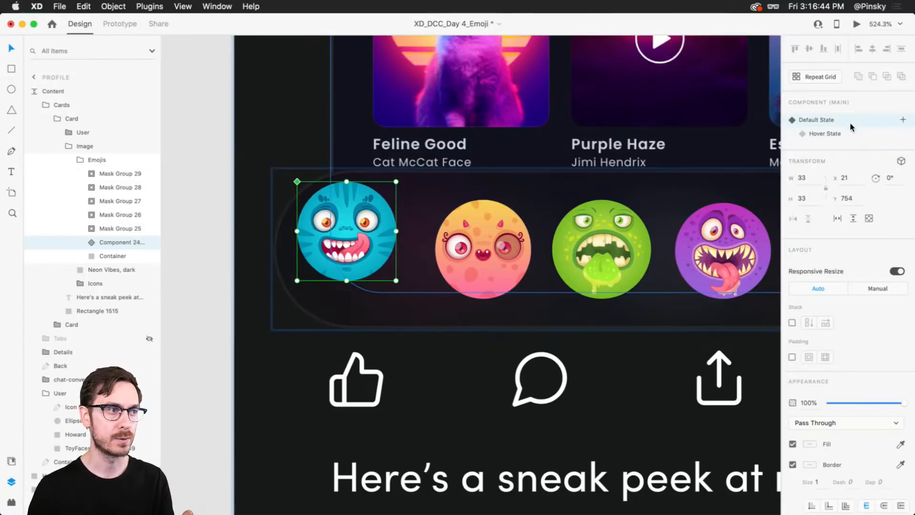
{"action": "left_click", "coordinate": [849, 130]}
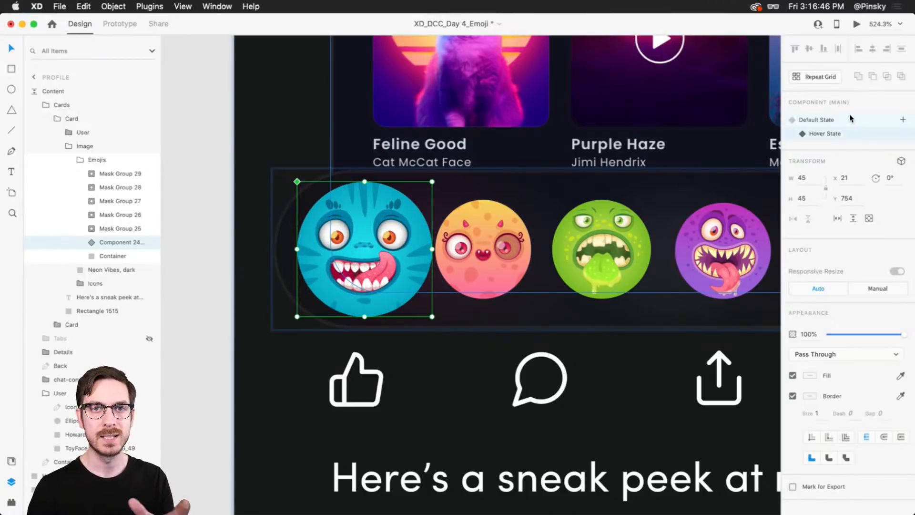
{"action": "left_click", "coordinate": [849, 118]}
{"action": "left_click", "coordinate": [854, 128]}
Undo the resize made on the whole blue monster component
{"action": "key", "text": "super+z"}
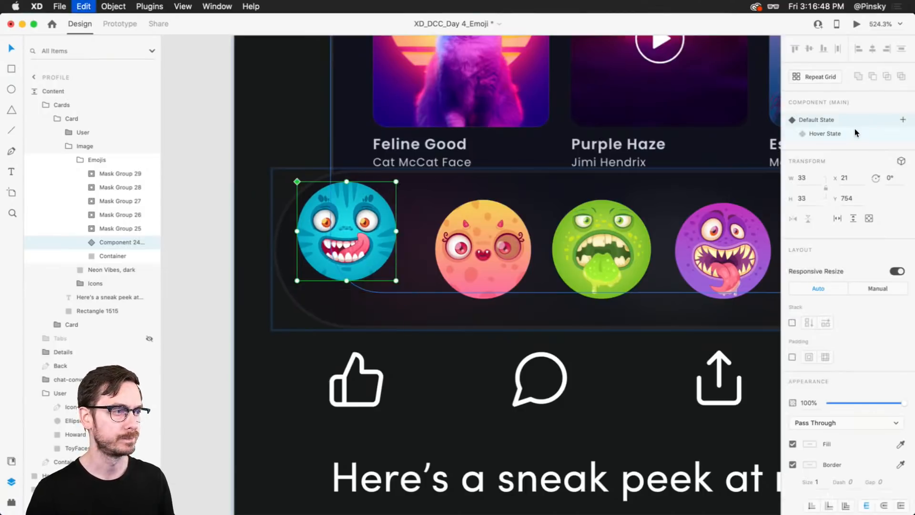
{"action": "left_click", "coordinate": [855, 132]}
{"action": "key", "text": "super+z"}
{"action": "key", "text": "super+shift+z"}
{"action": "key", "text": "super+z"}
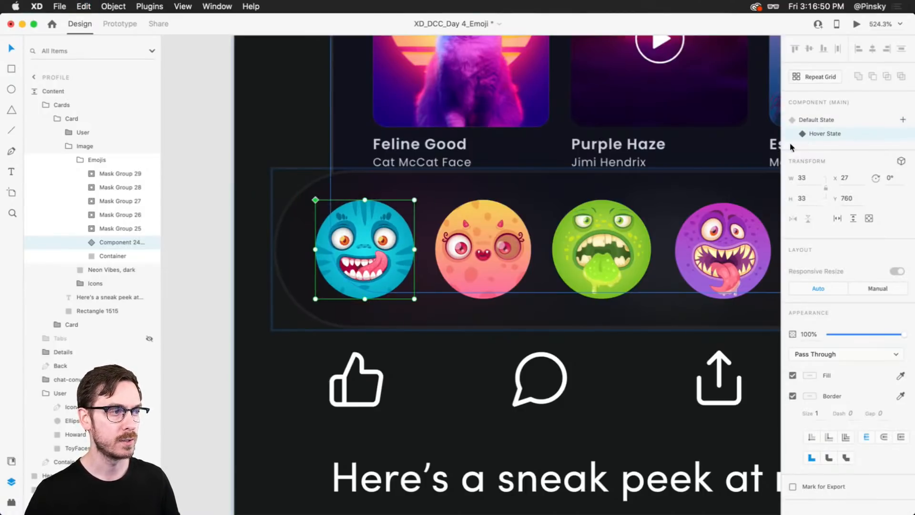
In the hover state, scale the mask group inside the blue monster component from its center to 45 × 45, and return to the default state
{"action": "double_click", "coordinate": [375, 234]}
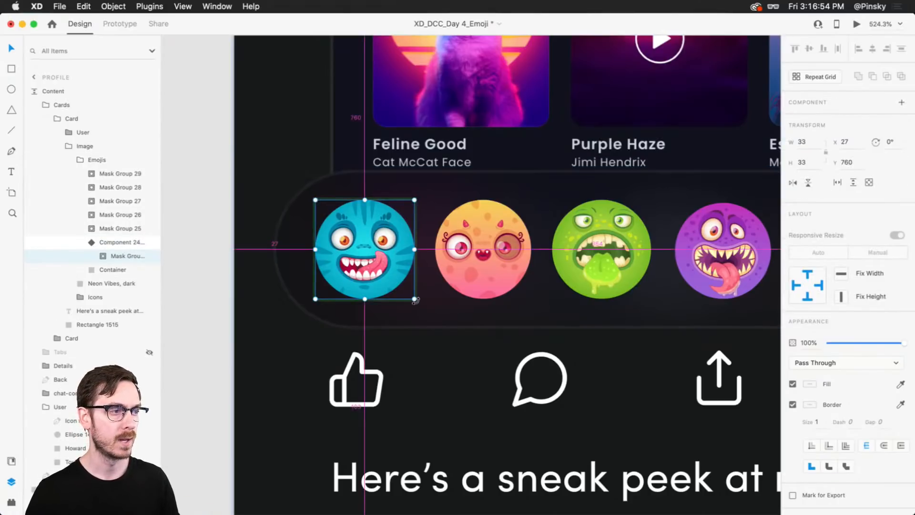
{"action": "left_click_drag", "start_coordinate": [415, 299], "coordinate": [440, 319]}
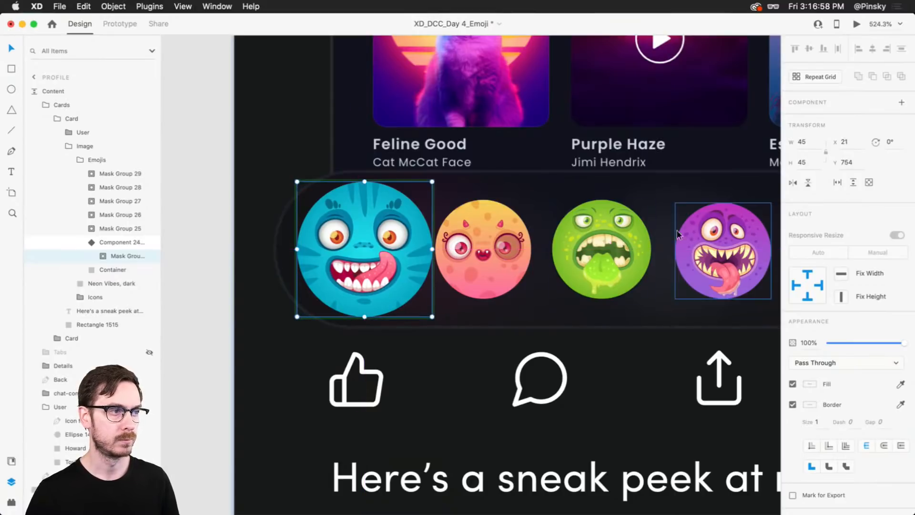
{"action": "left_click", "coordinate": [901, 102]}
{"action": "left_click", "coordinate": [832, 115]}
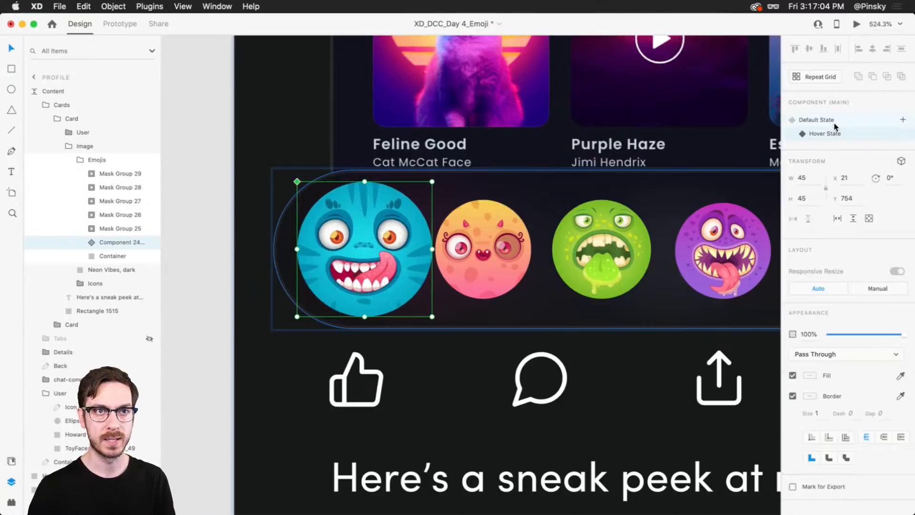
{"action": "left_click", "coordinate": [834, 125]}
Turn the pink-orange horned monster into a component and add a hover state to it
{"action": "left_click", "coordinate": [470, 233]}
{"action": "key", "text": "super+k"}
{"action": "left_click", "coordinate": [900, 101]}
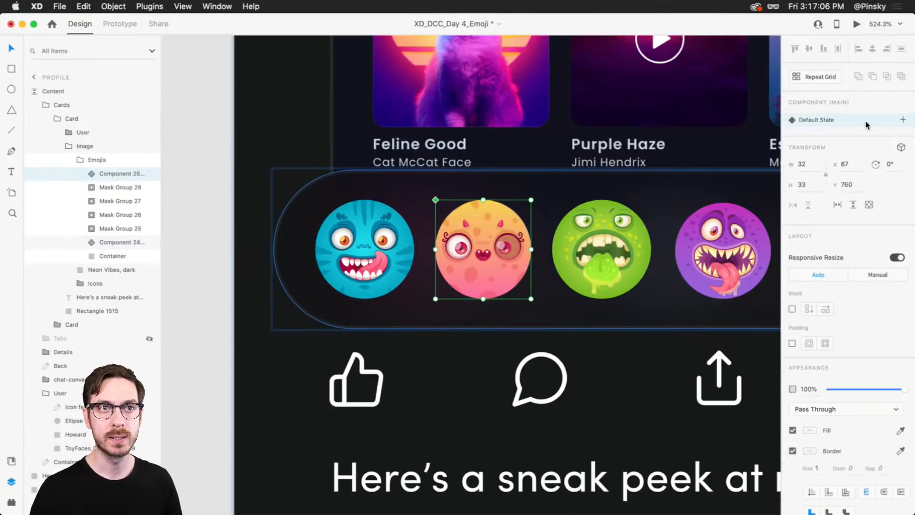
{"action": "left_click", "coordinate": [902, 120]}
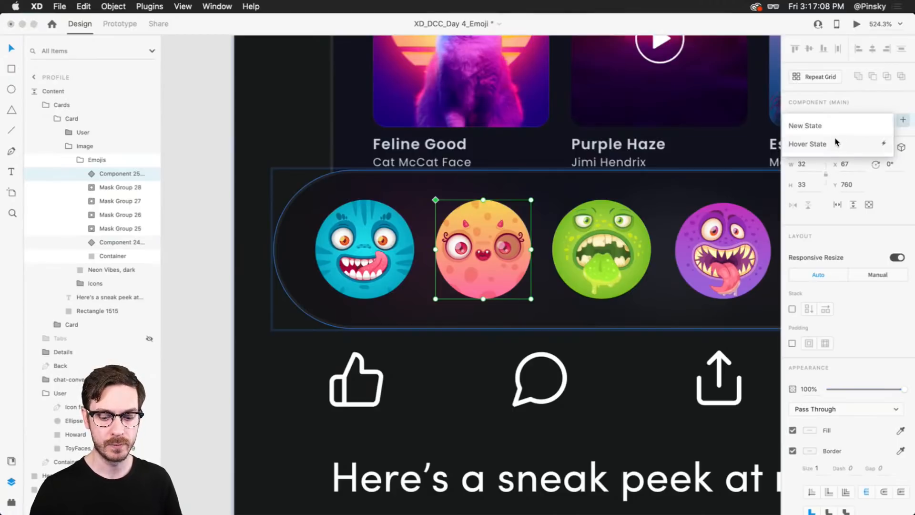
{"action": "left_click", "coordinate": [843, 126]}
Scale the horned monster's inner mask group from its center to 44 × 45 in the hover state, and return to the default state
{"action": "double_click", "coordinate": [517, 281]}
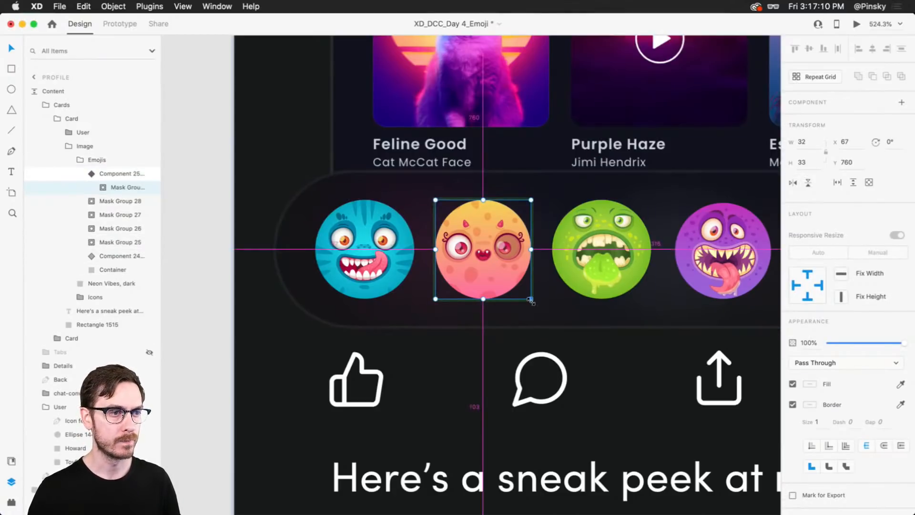
{"action": "left_click_drag", "start_coordinate": [531, 300], "coordinate": [549, 320]}
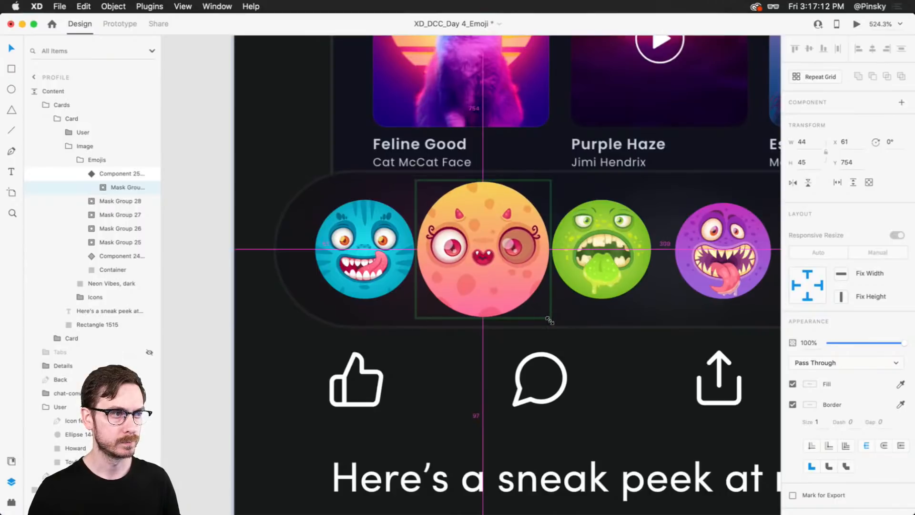
{"action": "left_click", "coordinate": [834, 120]}
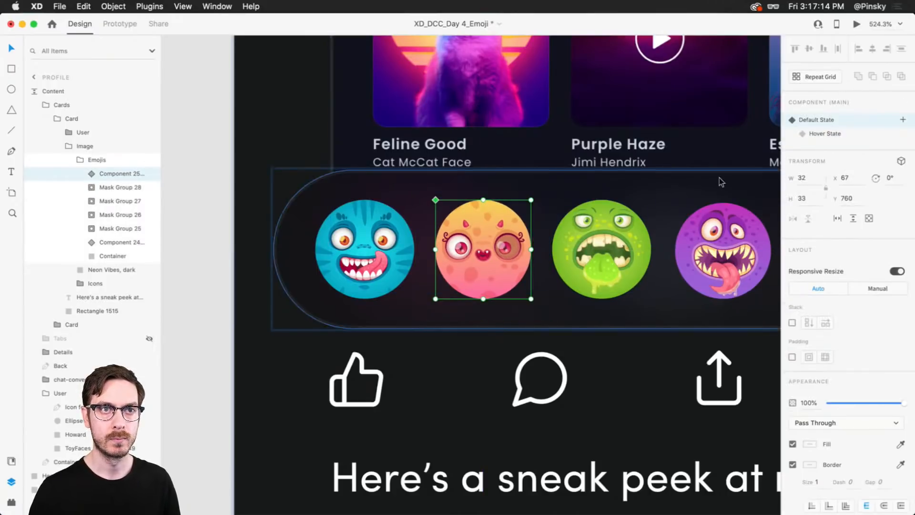
Turn the darker green monster, Mask Group 28, into a component and add a hover state to it
{"action": "left_click", "coordinate": [610, 234]}
{"action": "double_click", "coordinate": [610, 234]}
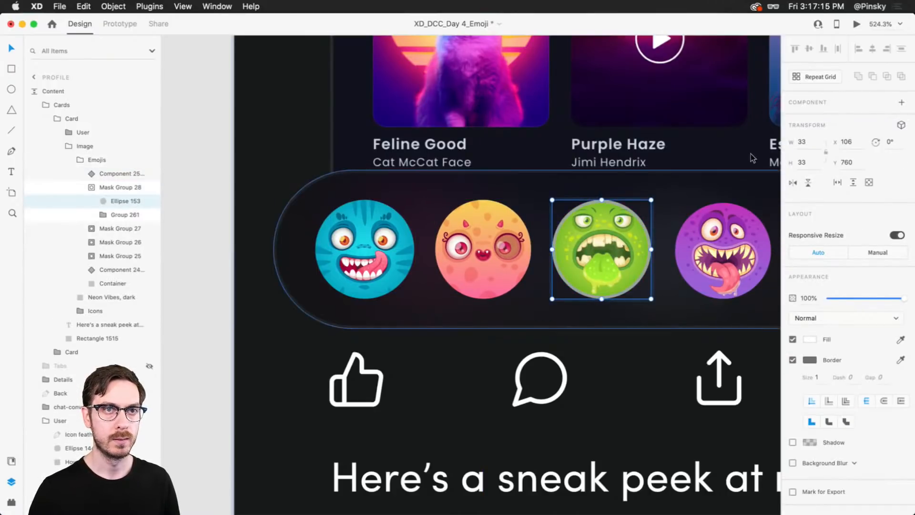
{"action": "key", "text": "Escape"}
{"action": "left_click", "coordinate": [901, 102]}
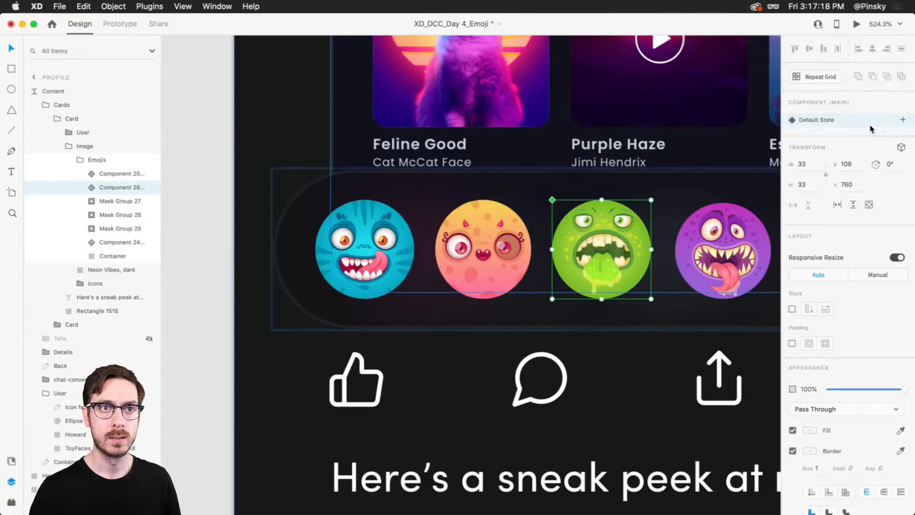
{"action": "left_click", "coordinate": [903, 120]}
{"action": "left_click", "coordinate": [812, 144]}
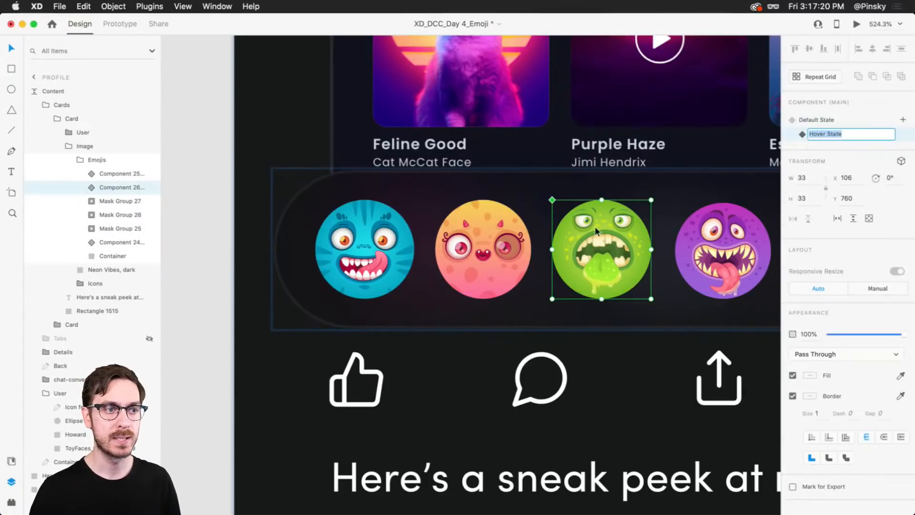
Enlarge the darker green monster's inner mask group from its center in the hover state, and return the component to the default state
{"action": "double_click", "coordinate": [595, 227]}
{"action": "left_click_drag", "start_coordinate": [650, 299], "coordinate": [669, 316]}
{"action": "key", "text": "Escape"}
{"action": "key", "text": "Escape"}
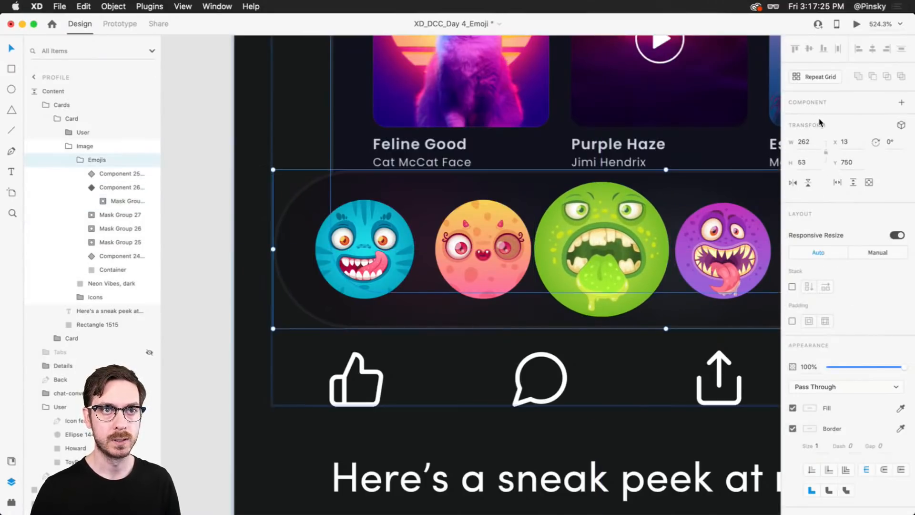
{"action": "double_click", "coordinate": [646, 203]}
{"action": "left_click", "coordinate": [839, 118]}
Turn the purple monster into a component and add a hover state to it
{"action": "left_click", "coordinate": [726, 224]}
{"action": "scroll", "coordinate": [728, 177], "scroll_direction": "right", "scroll_amount": 5}
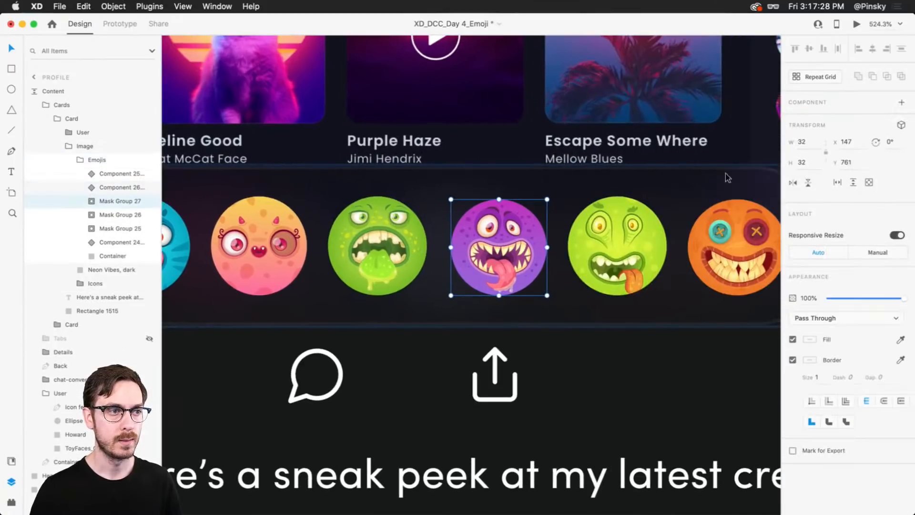
{"action": "left_click", "coordinate": [901, 102]}
{"action": "left_click", "coordinate": [903, 120]}
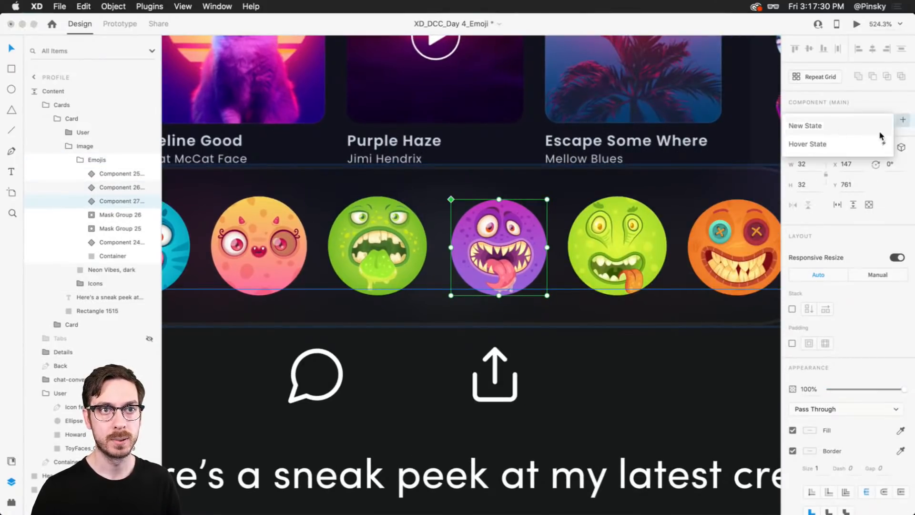
{"action": "left_click", "coordinate": [838, 144]}
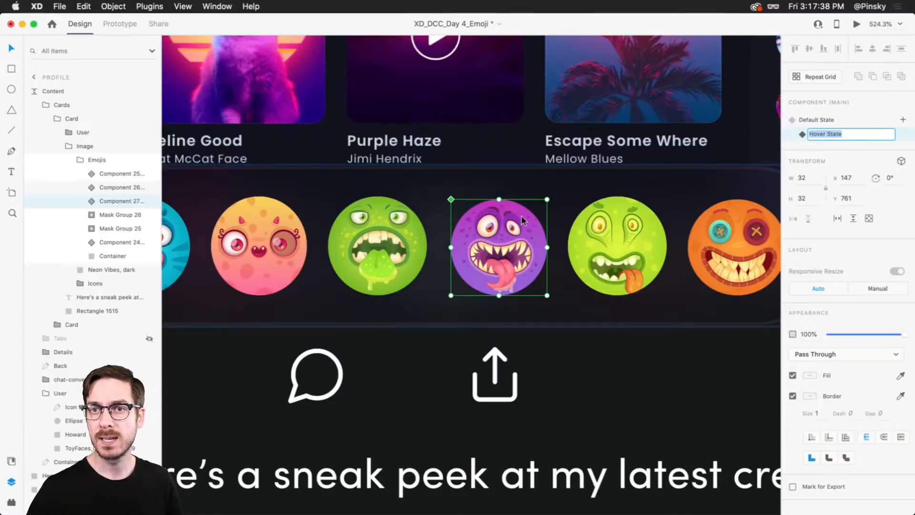
{"action": "key", "text": "Return"}
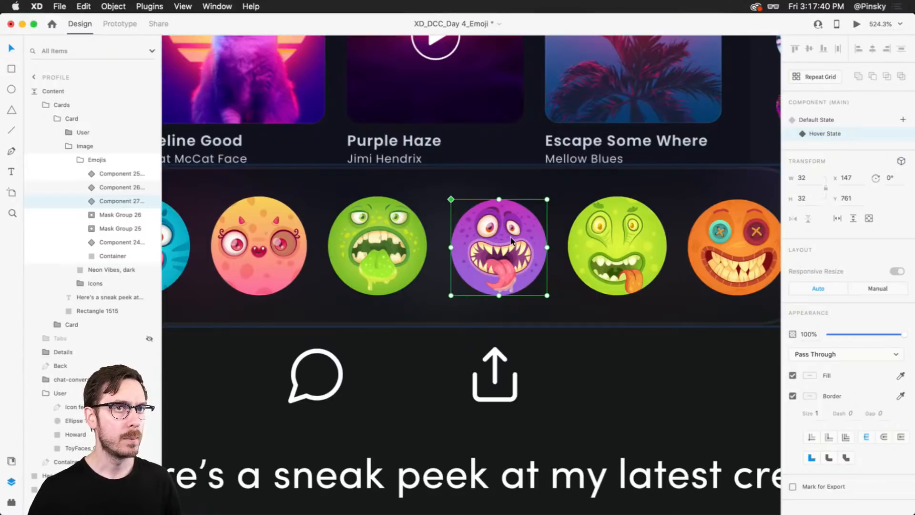
Scale the purple monster's inner mask group from its center to 44 × 44 in the hover state, and return to the default state
{"action": "double_click", "coordinate": [510, 235]}
{"action": "left_click_drag", "start_coordinate": [547, 298], "coordinate": [570, 316]}
{"action": "key", "text": "Escape"}
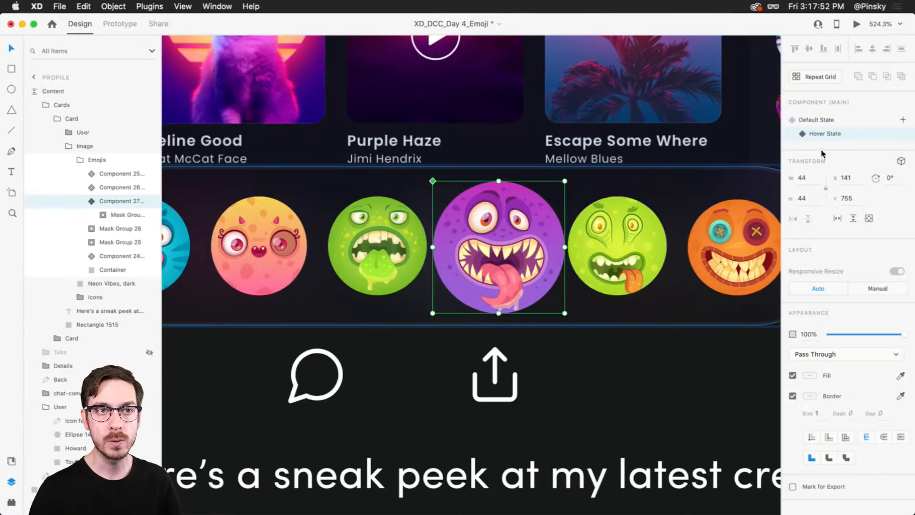
{"action": "left_click", "coordinate": [849, 120]}
Turn the lime green monster, Mask Group 26, into a component and add a hover state to it
{"action": "left_click", "coordinate": [636, 249]}
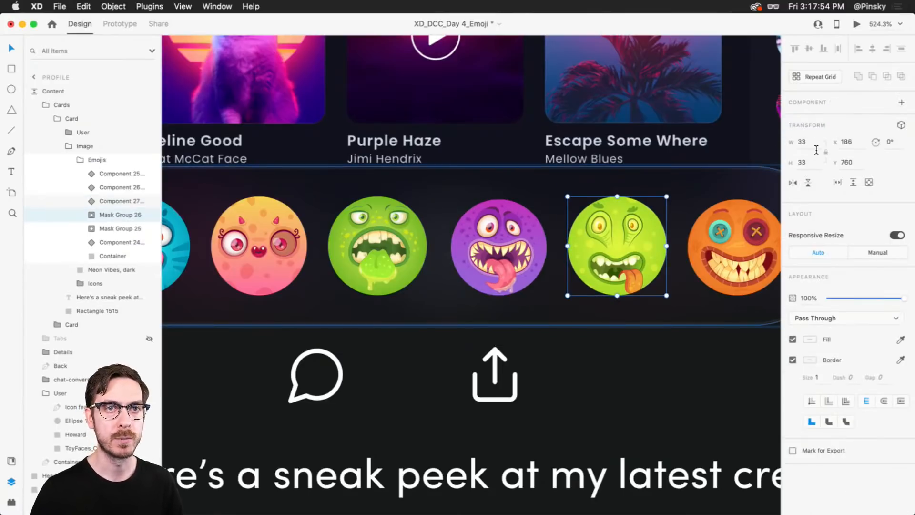
{"action": "left_click", "coordinate": [902, 102]}
{"action": "left_click", "coordinate": [901, 121]}
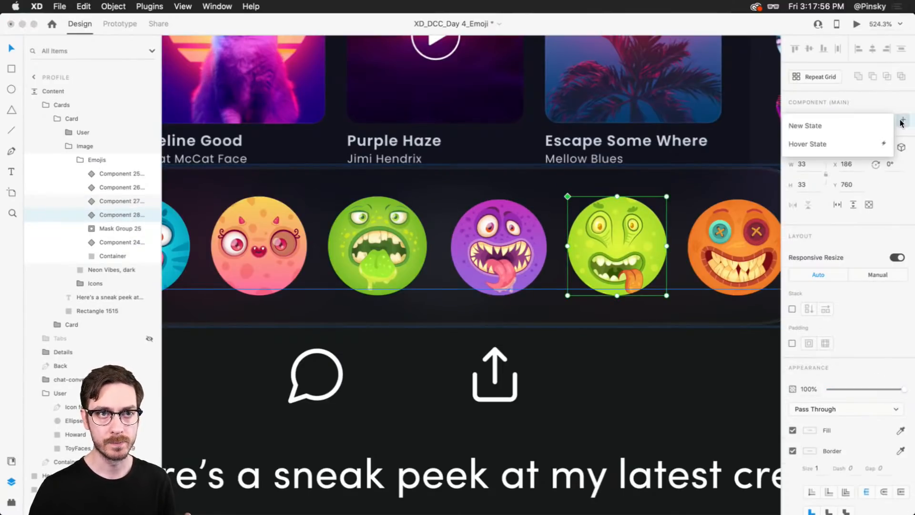
{"action": "left_click", "coordinate": [870, 144]}
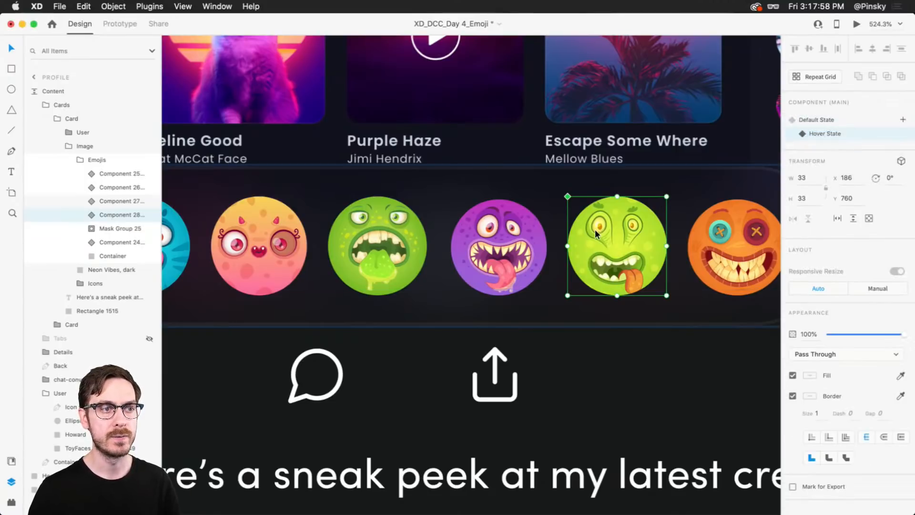
Scale the lime green monster's inner mask group from its center to 45 × 45 in the hover state, and return to the default state
{"action": "double_click", "coordinate": [594, 230]}
{"action": "left_click_drag", "start_coordinate": [683, 308], "coordinate": [688, 312]}
{"action": "key", "text": "Escape"}
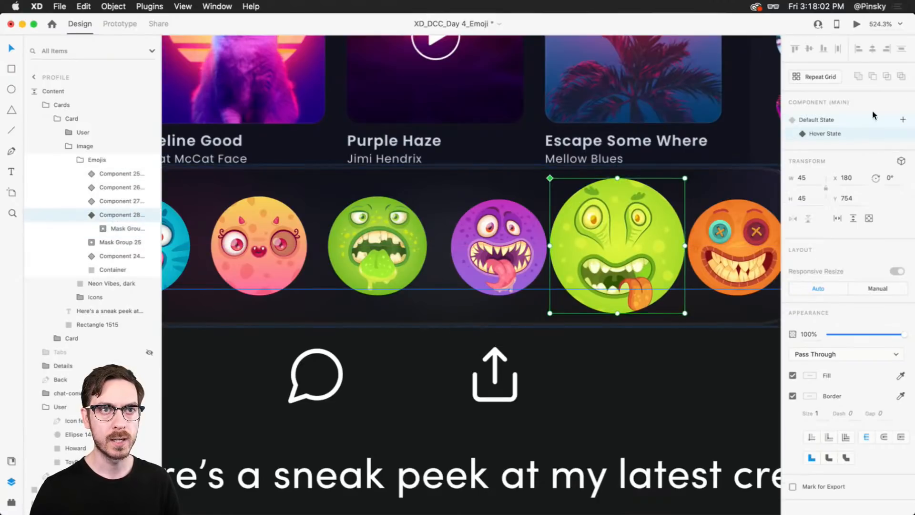
{"action": "left_click", "coordinate": [835, 121]}
Turn the orange button-eyed monster, Mask Group 25, into a component and add a hover state to it
{"action": "left_click_drag", "start_coordinate": [653, 225], "coordinate": [478, 227]}
{"action": "left_click", "coordinate": [543, 232]}
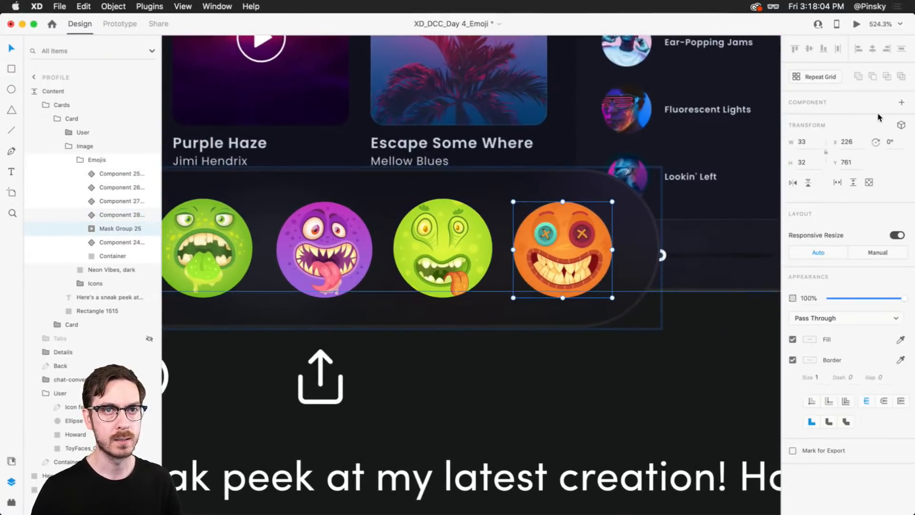
{"action": "left_click", "coordinate": [901, 102]}
{"action": "left_click", "coordinate": [902, 120]}
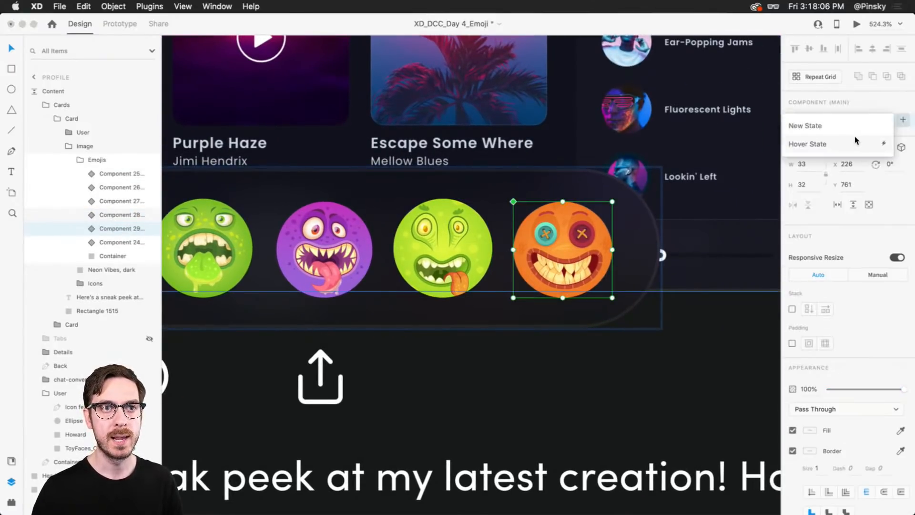
{"action": "left_click", "coordinate": [819, 143]}
{"action": "key", "text": "Return"}
Scale the orange monster's inner mask group from its center to 45 × 44 in the hover state, and return to the default state
{"action": "double_click", "coordinate": [574, 245]}
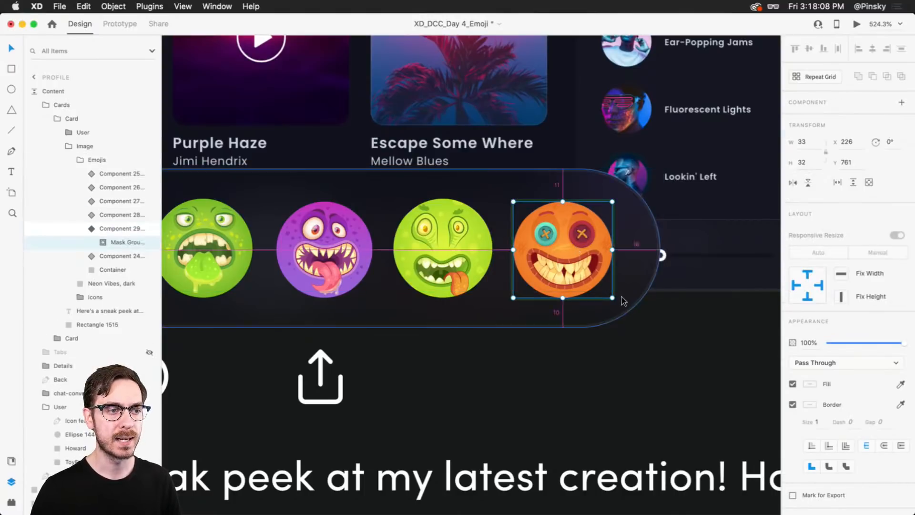
{"action": "left_click_drag", "start_coordinate": [613, 297], "coordinate": [636, 317]}
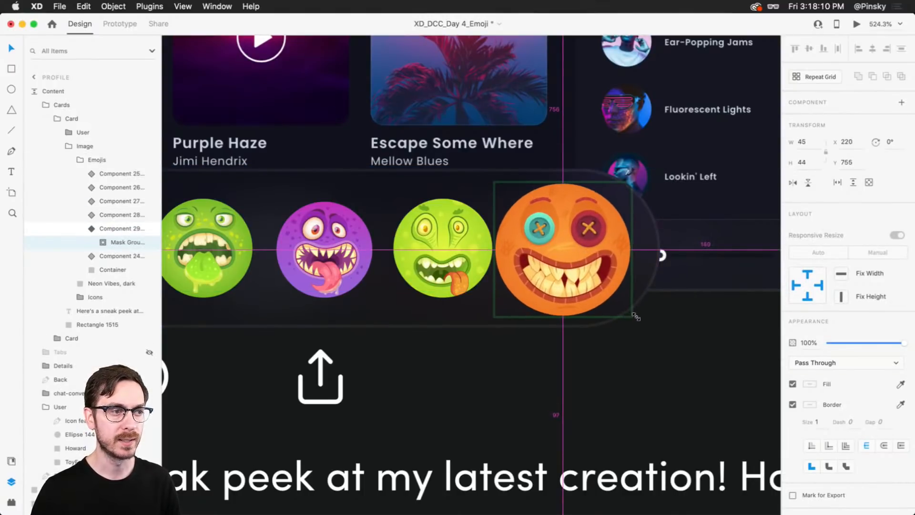
{"action": "key", "text": "Escape"}
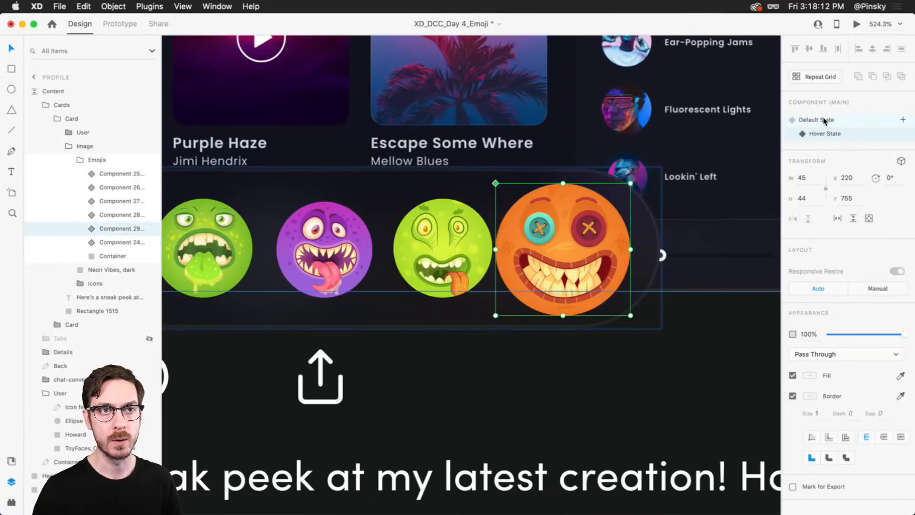
{"action": "left_click", "coordinate": [823, 117]}
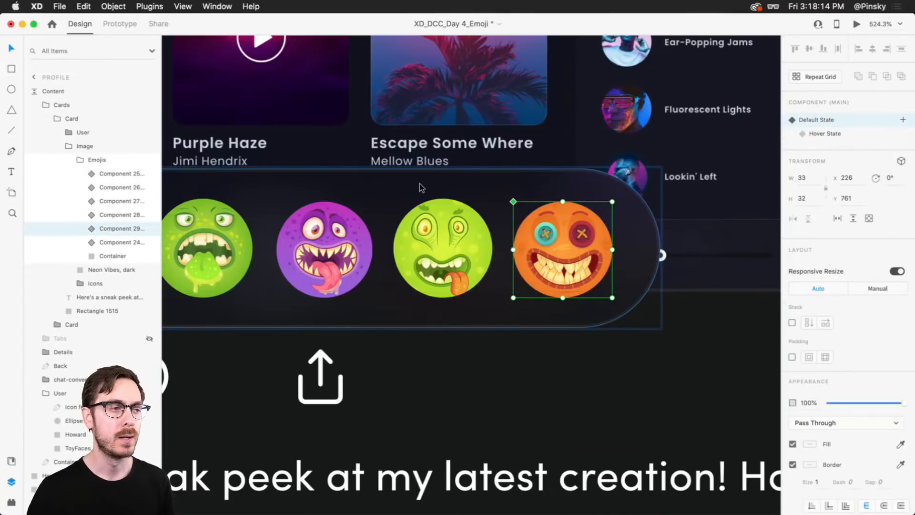
Preview the profile prototype and test the emojis' hover states, closing the preview when done
{"action": "scroll", "coordinate": [433, 188], "scroll_direction": "down", "scroll_amount": 5}
{"action": "left_click_drag", "start_coordinate": [405, 180], "coordinate": [529, 191]}
{"action": "left_click", "coordinate": [232, 171]}
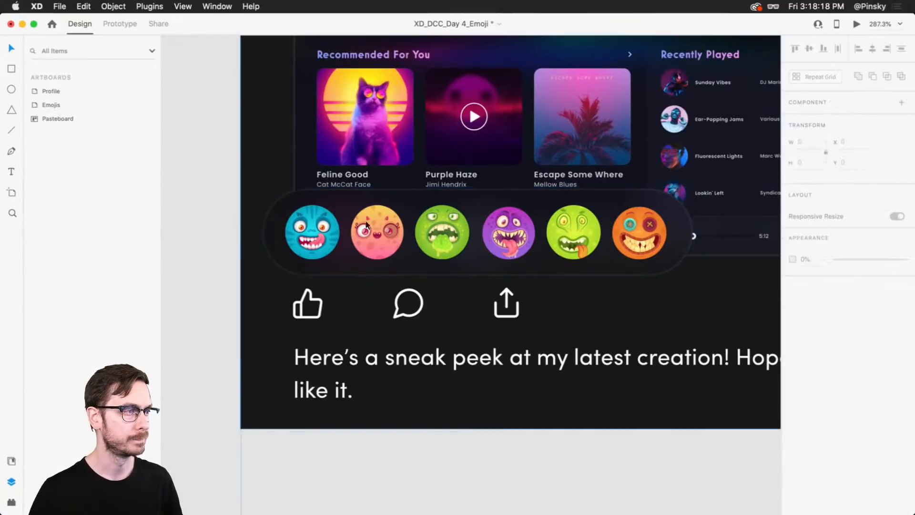
{"action": "double_click", "coordinate": [490, 217]}
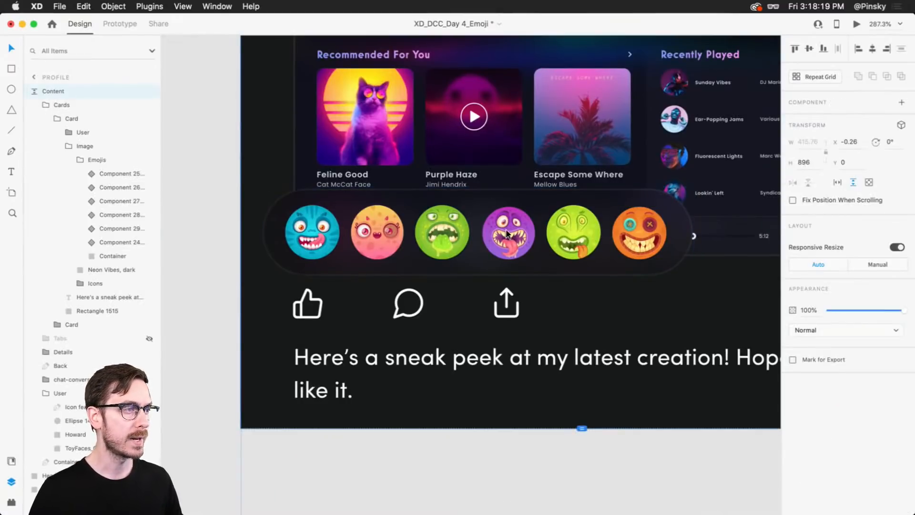
{"action": "left_click", "coordinate": [61, 175]}
{"action": "left_click", "coordinate": [857, 24]}
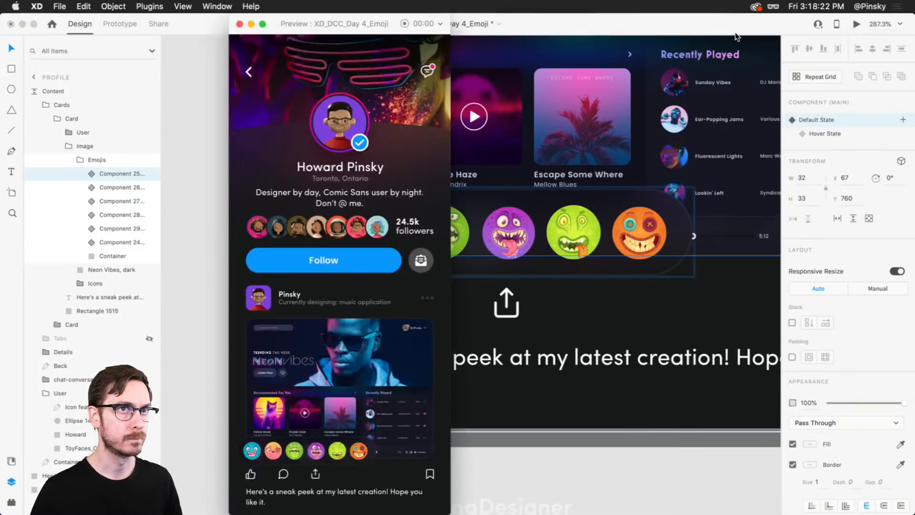
{"action": "left_click_drag", "start_coordinate": [344, 29], "coordinate": [441, 29]}
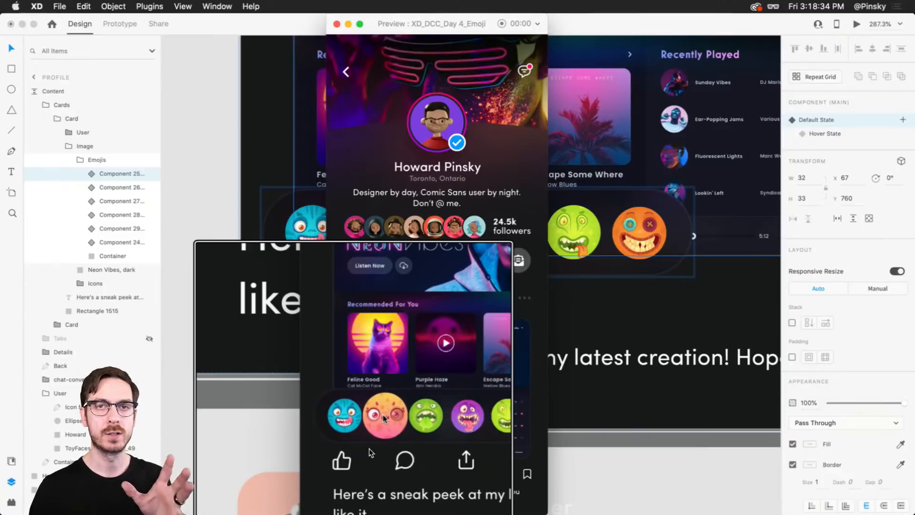
{"action": "scroll", "coordinate": [369, 449], "scroll_direction": "down", "scroll_amount": 5}
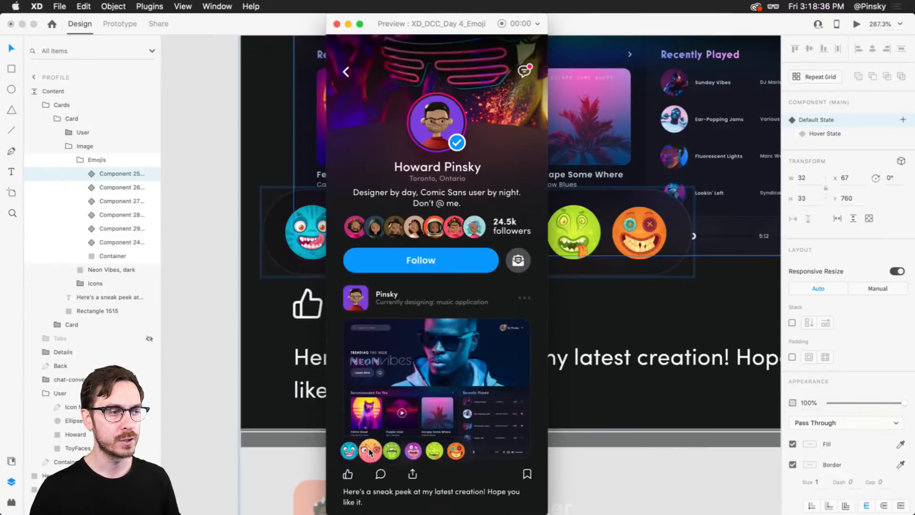
{"action": "key", "text": "super+w"}
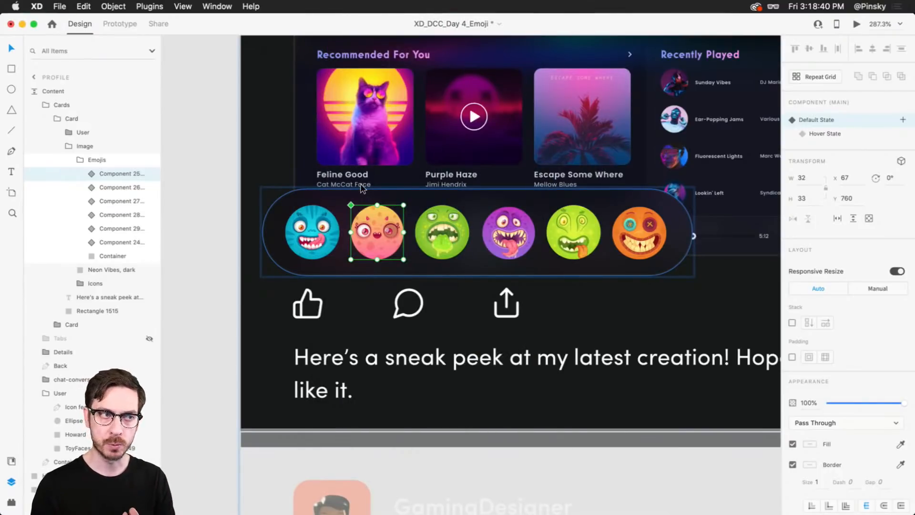
Change the hover action of all six emoji components to Transition with animation None, and test it in the preview
{"action": "left_click", "coordinate": [120, 24]}
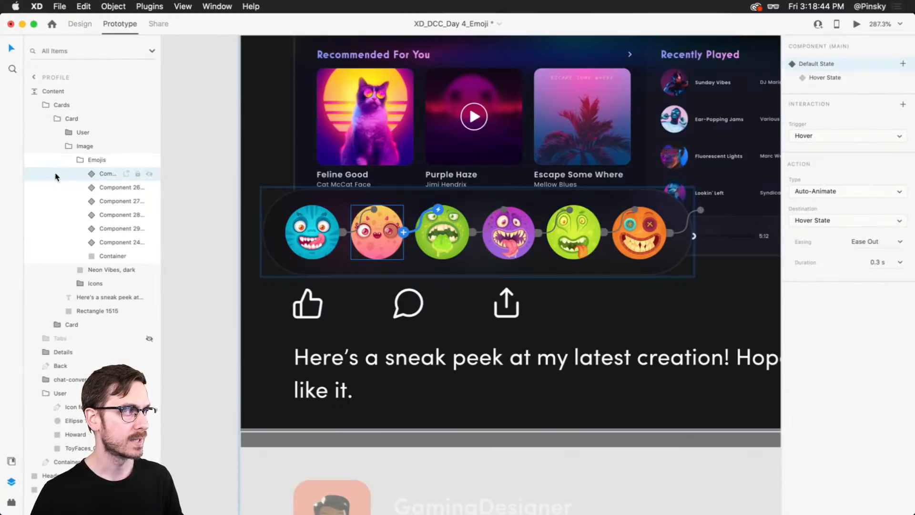
{"action": "left_click", "coordinate": [63, 236], "text": "shift"}
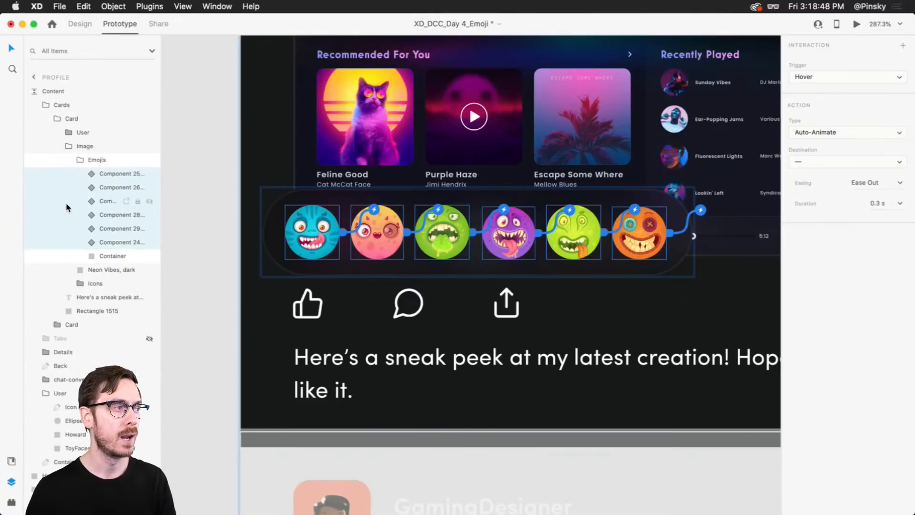
{"action": "left_click", "coordinate": [823, 133]}
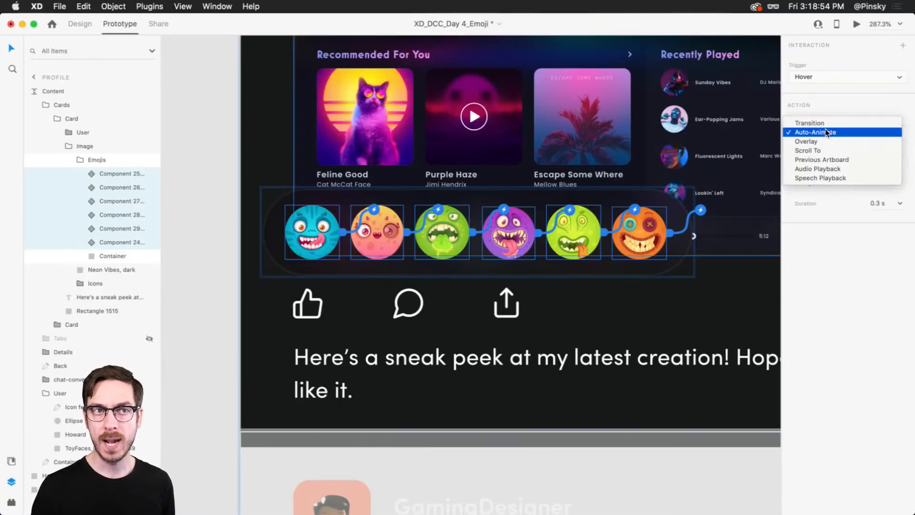
{"action": "left_click", "coordinate": [826, 125]}
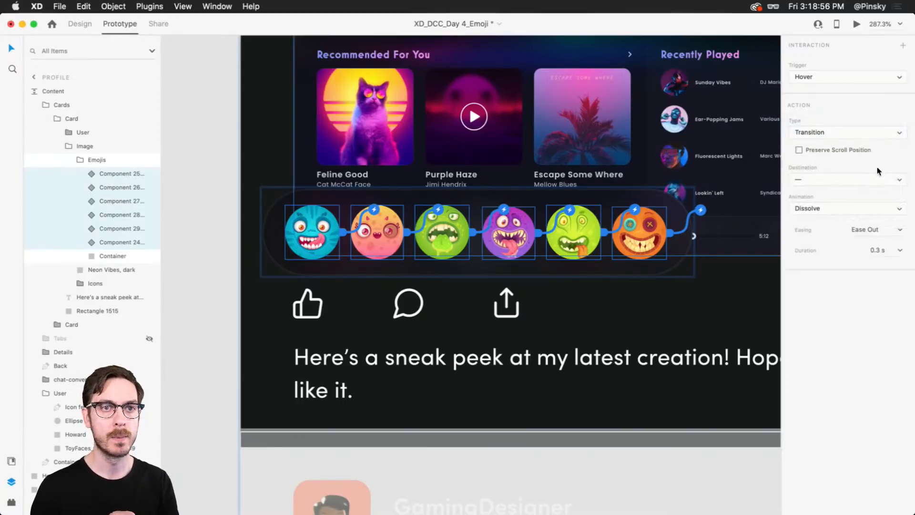
{"action": "left_click", "coordinate": [863, 210]}
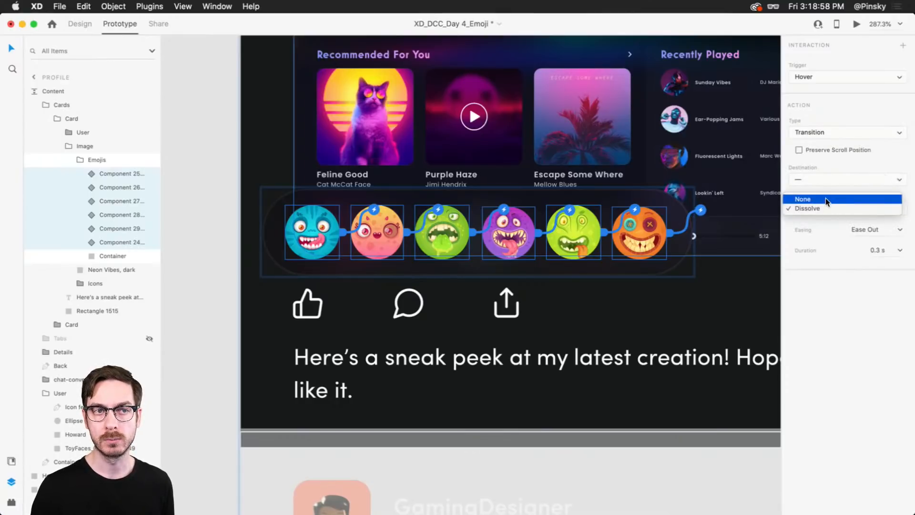
{"action": "left_click", "coordinate": [826, 198]}
{"action": "left_click", "coordinate": [856, 24]}
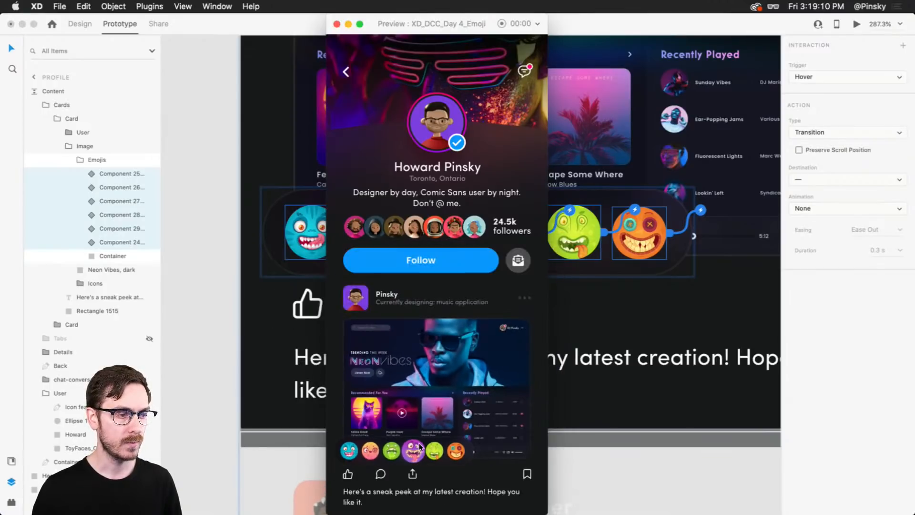
{"action": "key", "text": "super+w"}
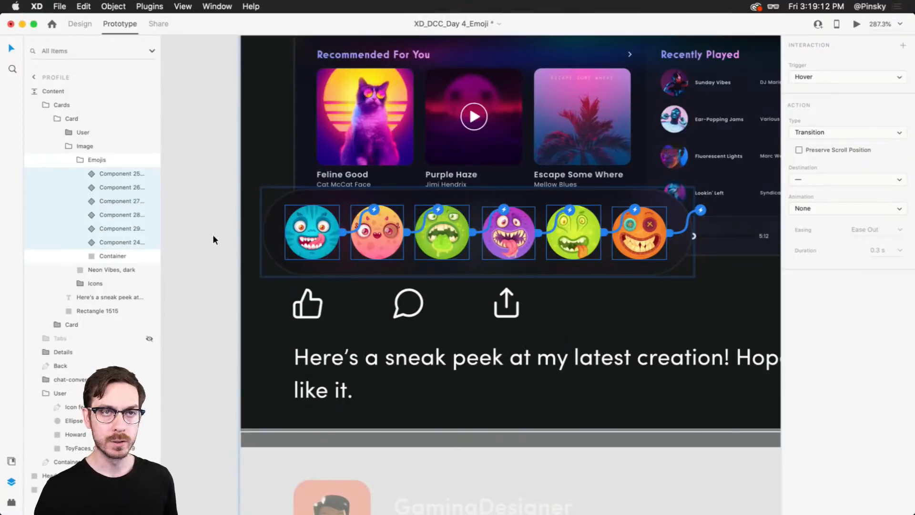
Move the thumbs-up icon layer out of the Icons group to directly below the Emojis group in the Image group
{"action": "left_click", "coordinate": [58, 159]}
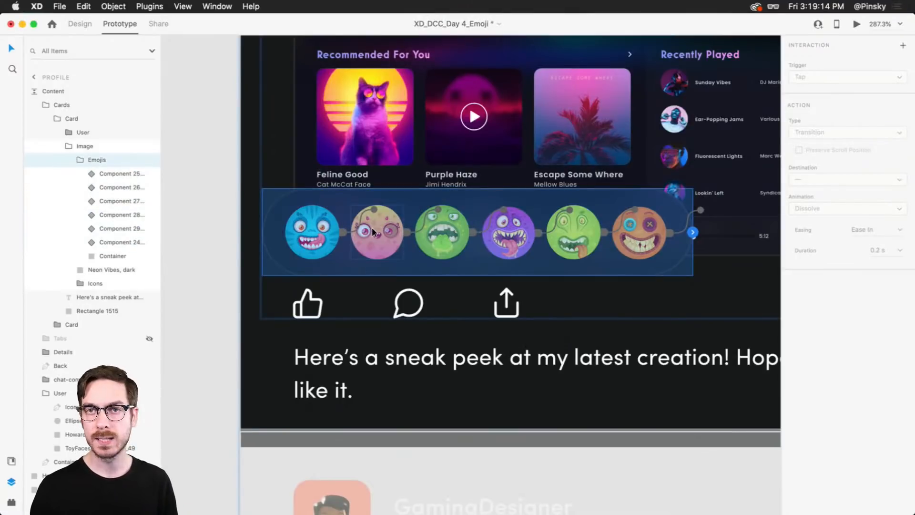
{"action": "left_click", "coordinate": [76, 24]}
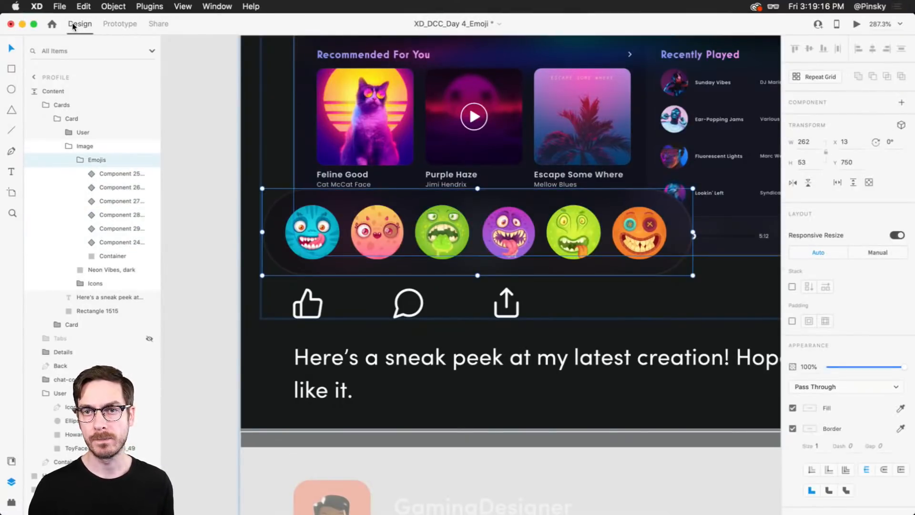
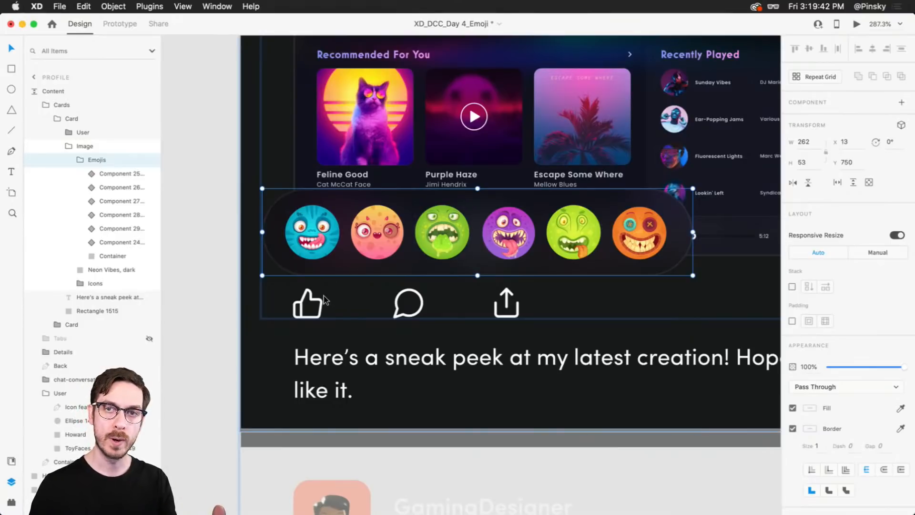
{"action": "left_click", "coordinate": [86, 161]}
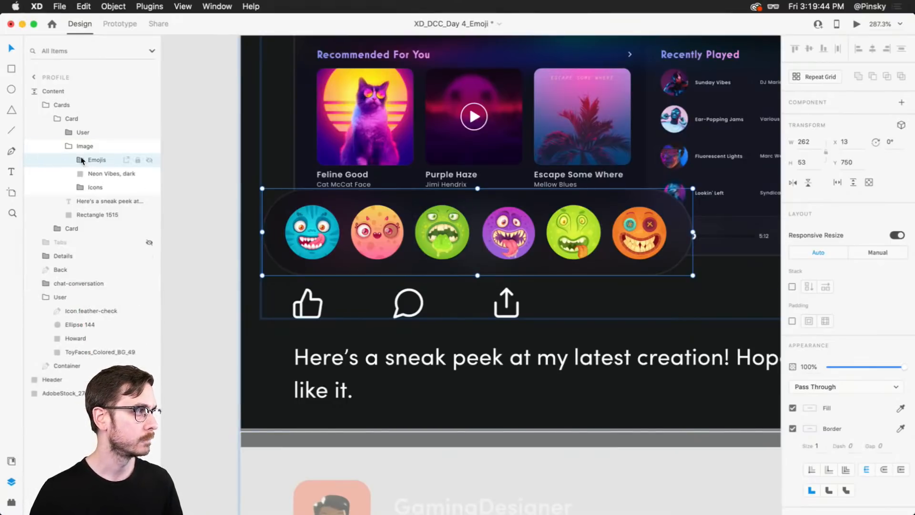
{"action": "left_click", "coordinate": [82, 186]}
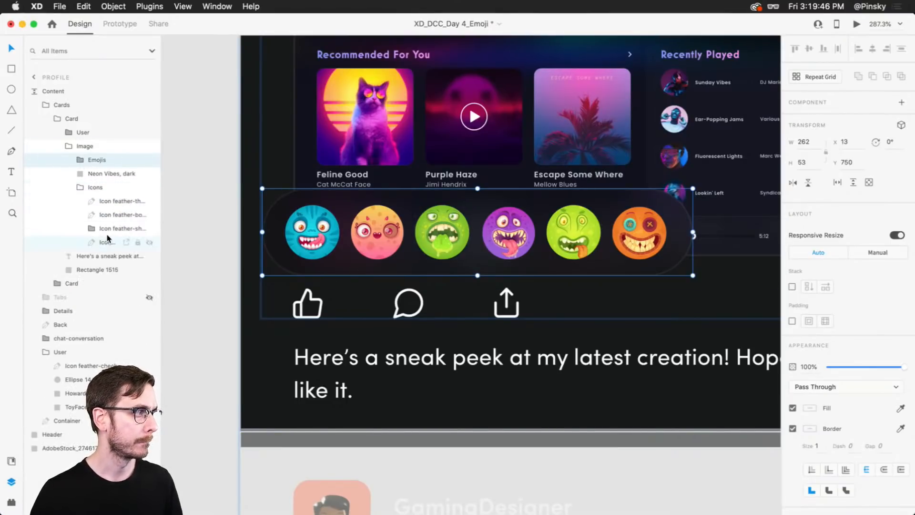
{"action": "left_click", "coordinate": [102, 240]}
{"action": "left_click", "coordinate": [101, 202]}
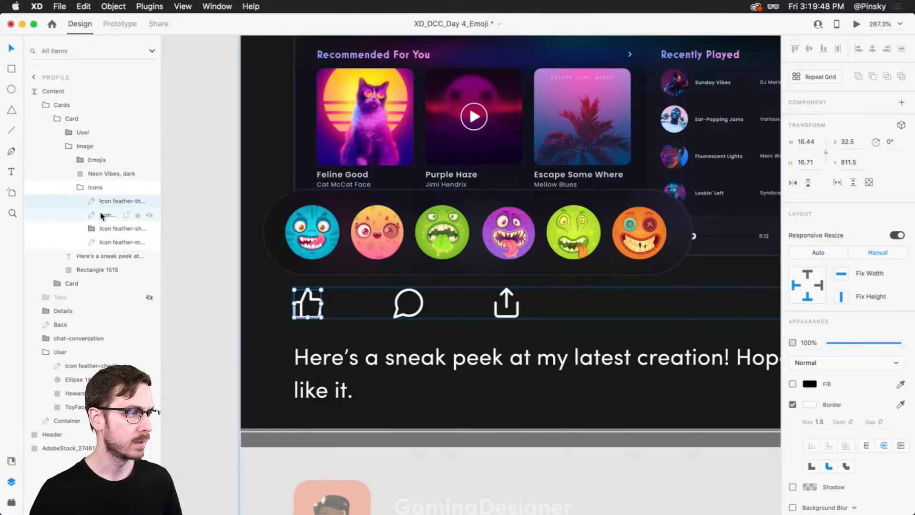
{"action": "left_click_drag", "start_coordinate": [82, 201], "coordinate": [96, 169]}
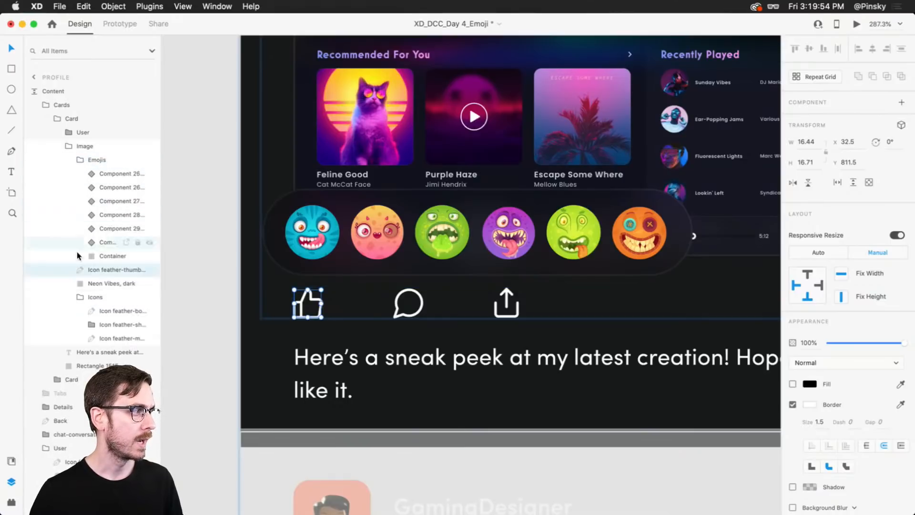
Combine the Emojis group and the thumbs-up icon into one component
{"action": "left_click", "coordinate": [81, 160]}
{"action": "left_click", "coordinate": [104, 162]}
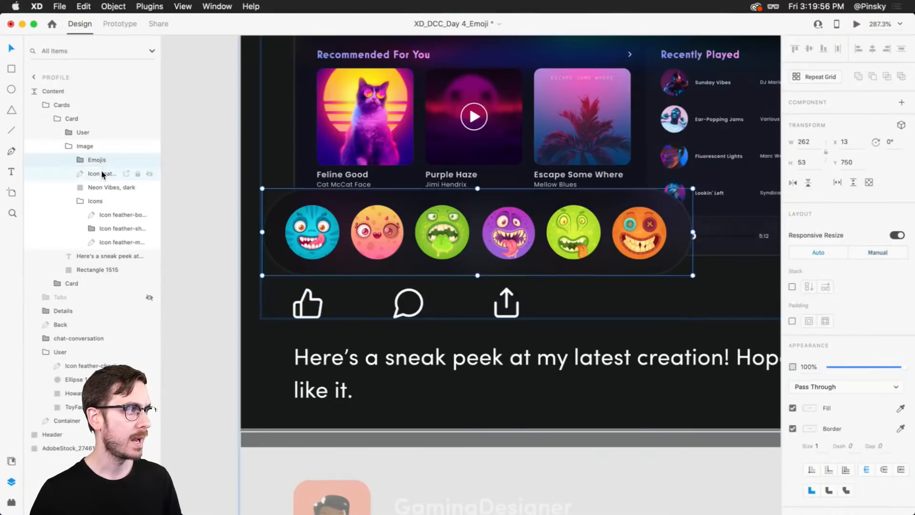
{"action": "left_click", "coordinate": [102, 173], "text": "shift"}
{"action": "left_click_drag", "start_coordinate": [286, 223], "coordinate": [321, 224]}
{"action": "key", "text": "super+z"}
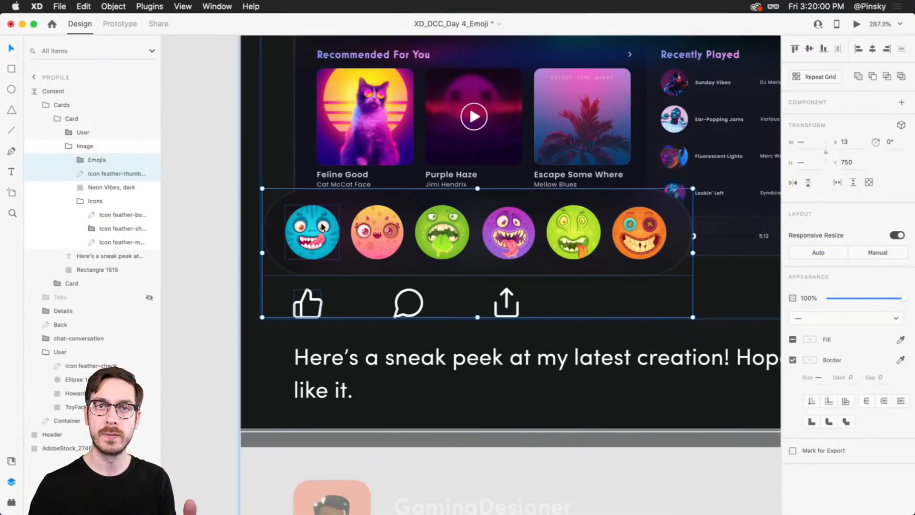
{"action": "left_click", "coordinate": [903, 102]}
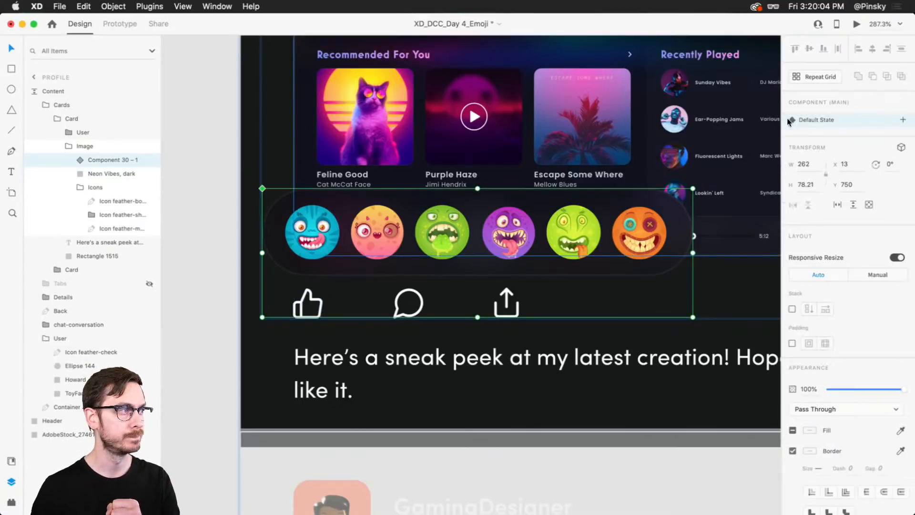
Rename the new component containing the emoji bar and thumbs-up icon to Emojis
{"action": "double_click", "coordinate": [94, 159]}
{"action": "type", "text": "Emoj"}
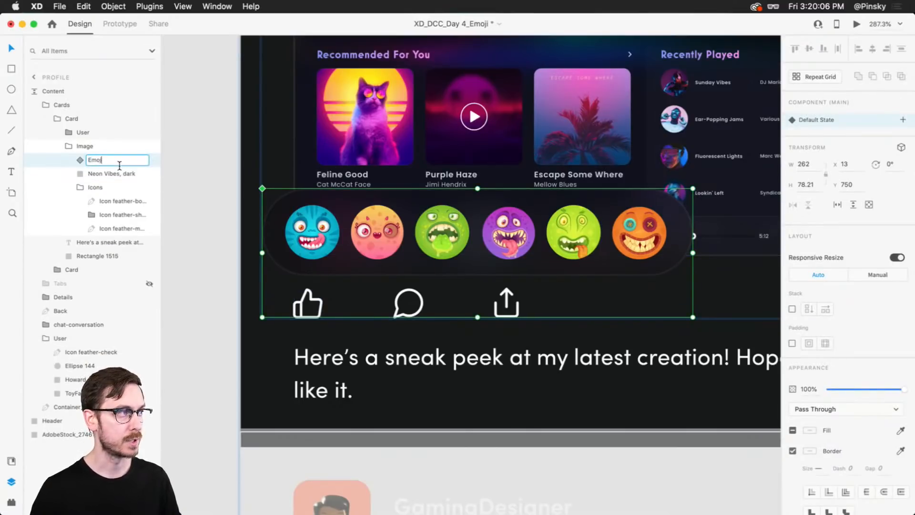
{"action": "type", "text": "is"}
{"action": "key", "text": "Return"}
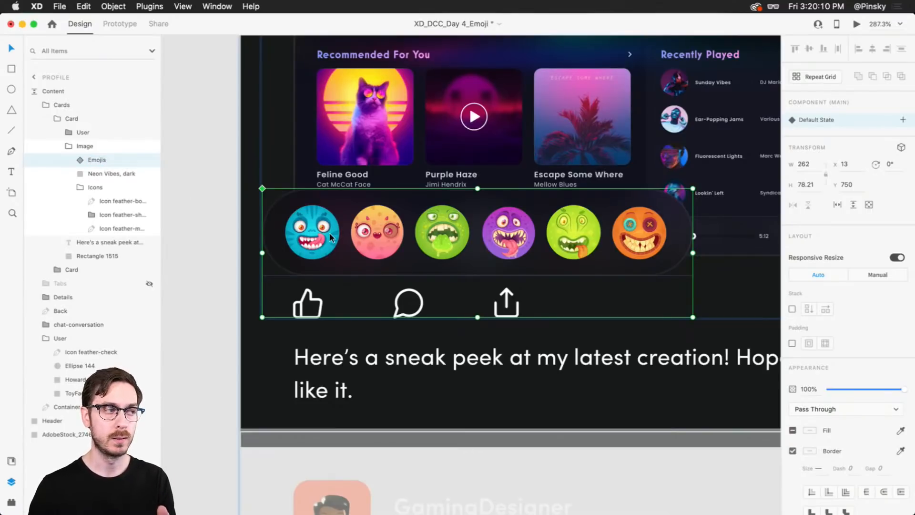
Set the opacity of the Emojis group inside the Emojis component to 0% in the default state
{"action": "left_click", "coordinate": [80, 160]}
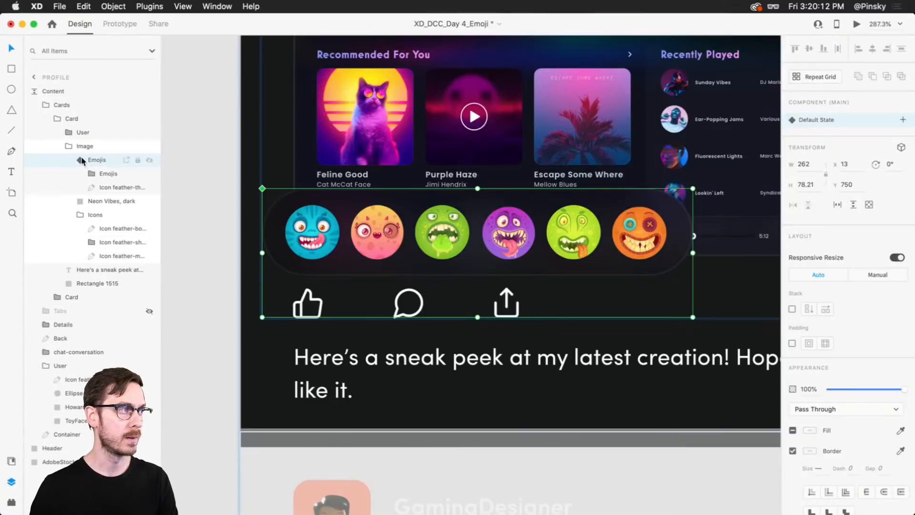
{"action": "left_click", "coordinate": [90, 173]}
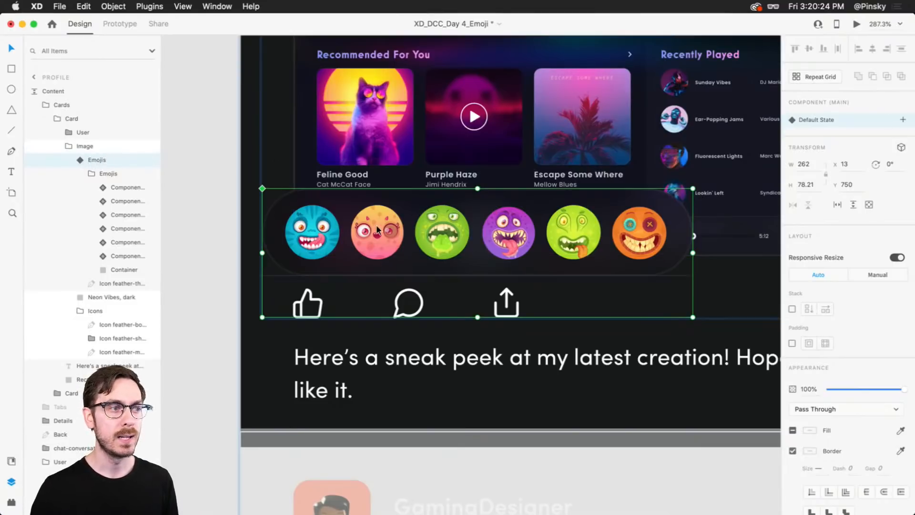
{"action": "left_click", "coordinate": [90, 172]}
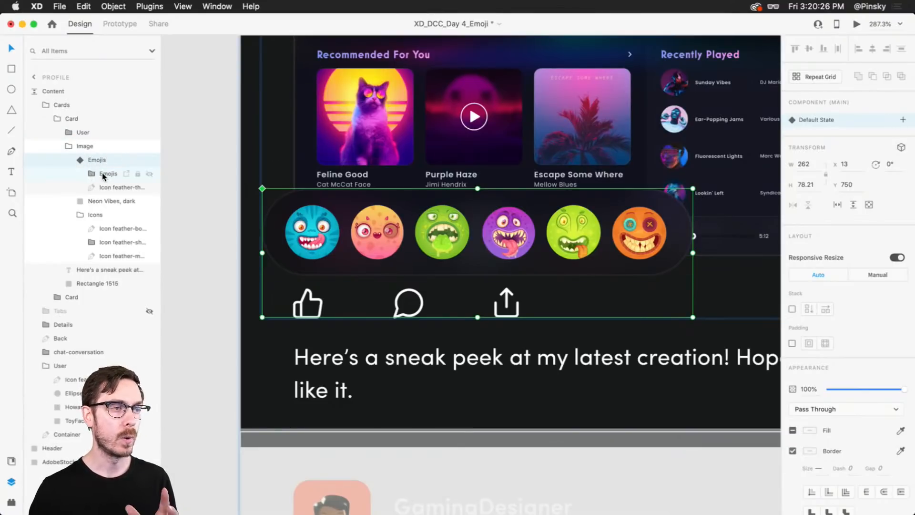
{"action": "left_click", "coordinate": [103, 175]}
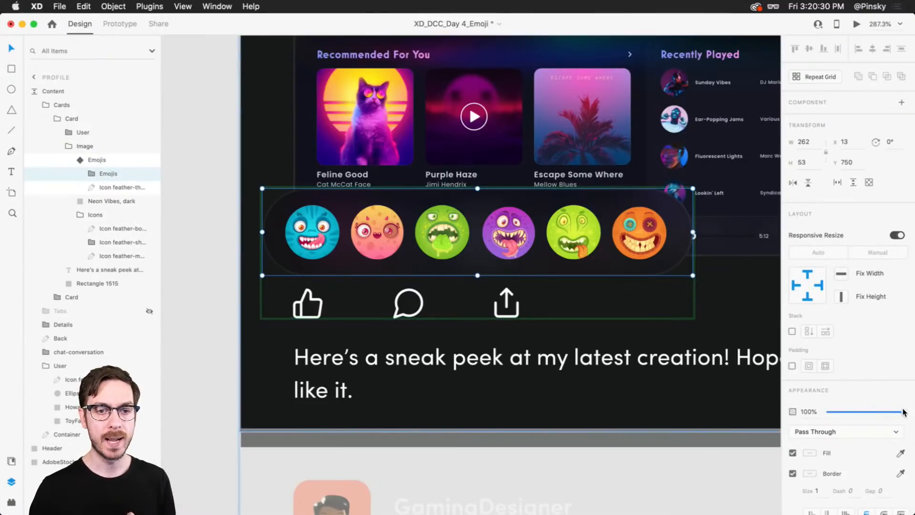
{"action": "left_click_drag", "start_coordinate": [904, 413], "coordinate": [748, 419]}
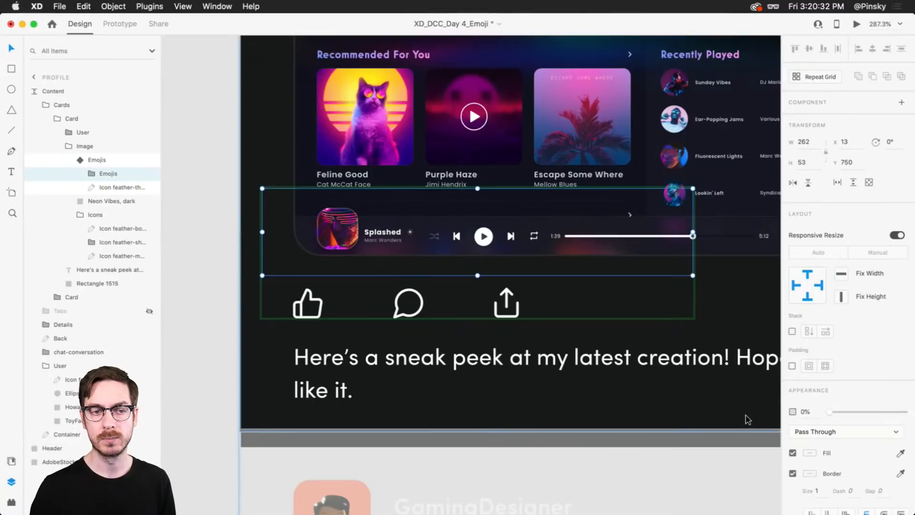
Add a hover state to the main Emojis component, keeping the name Hover State
{"action": "left_click", "coordinate": [66, 159]}
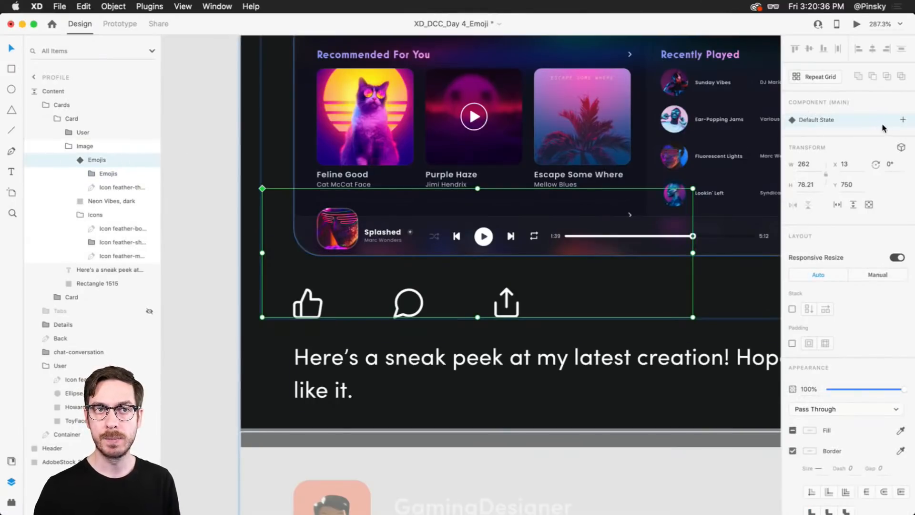
{"action": "left_click", "coordinate": [904, 120]}
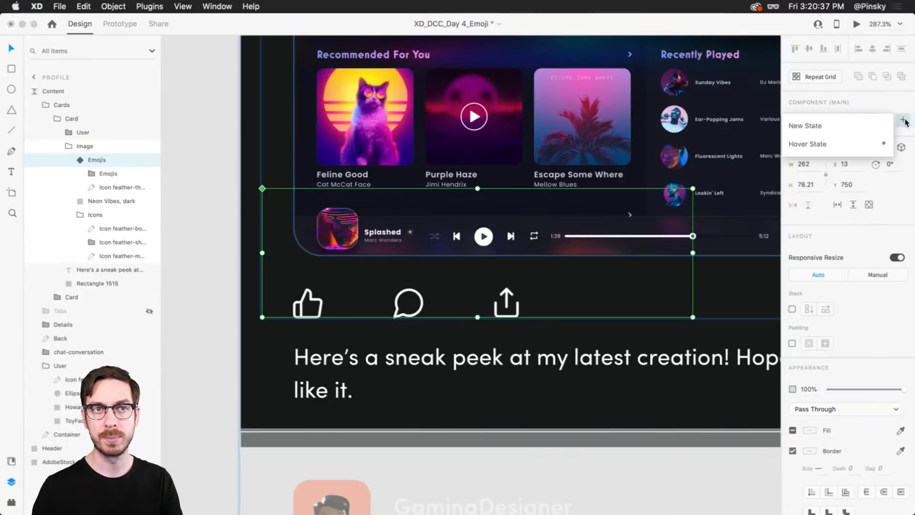
{"action": "left_click", "coordinate": [842, 143]}
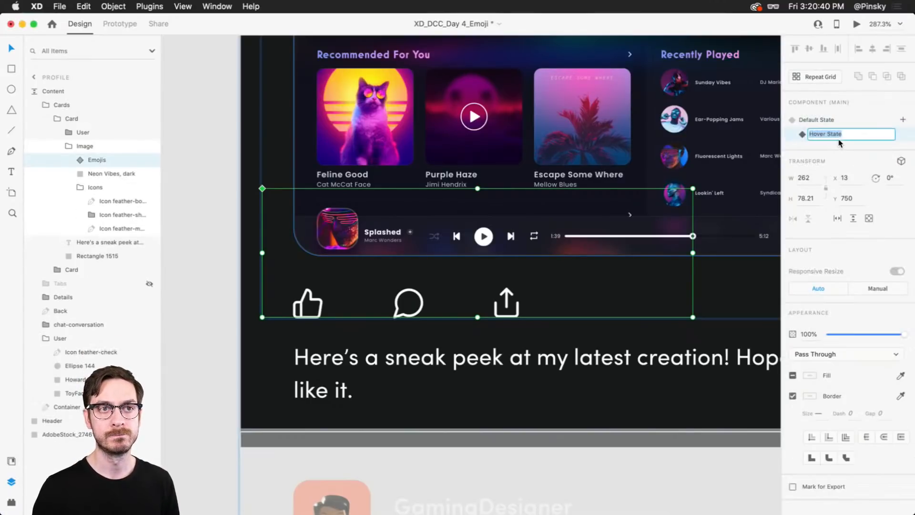
{"action": "key", "text": "Return"}
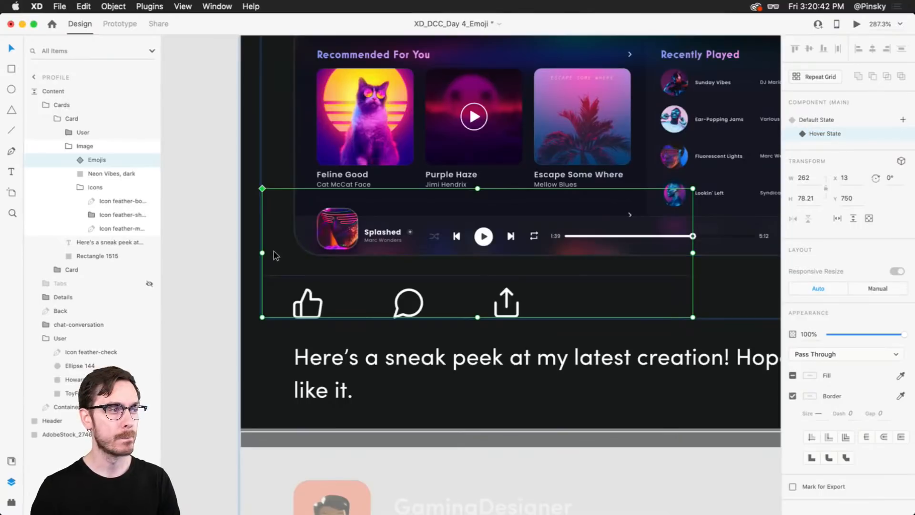
In the hover state, set the Emojis group's opacity to 100% and rotate the thumbs-up icon to -11°
{"action": "left_click", "coordinate": [78, 160]}
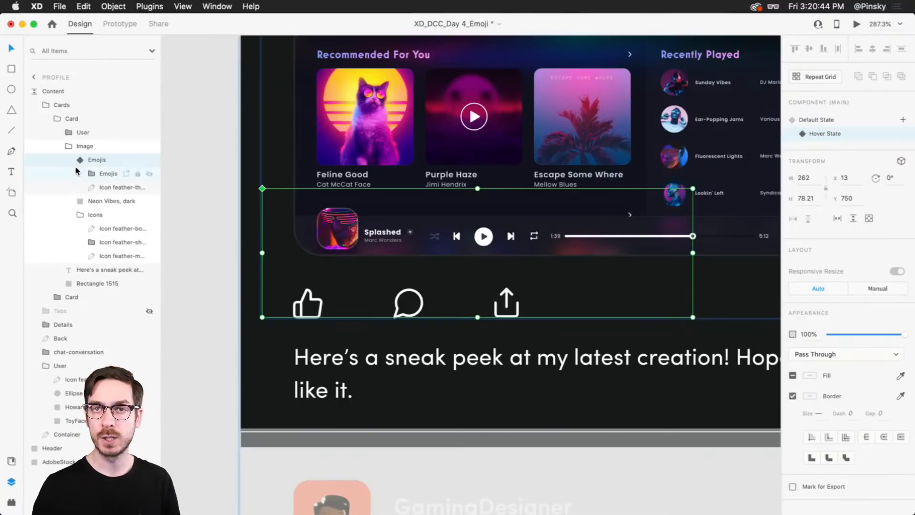
{"action": "left_click", "coordinate": [75, 174]}
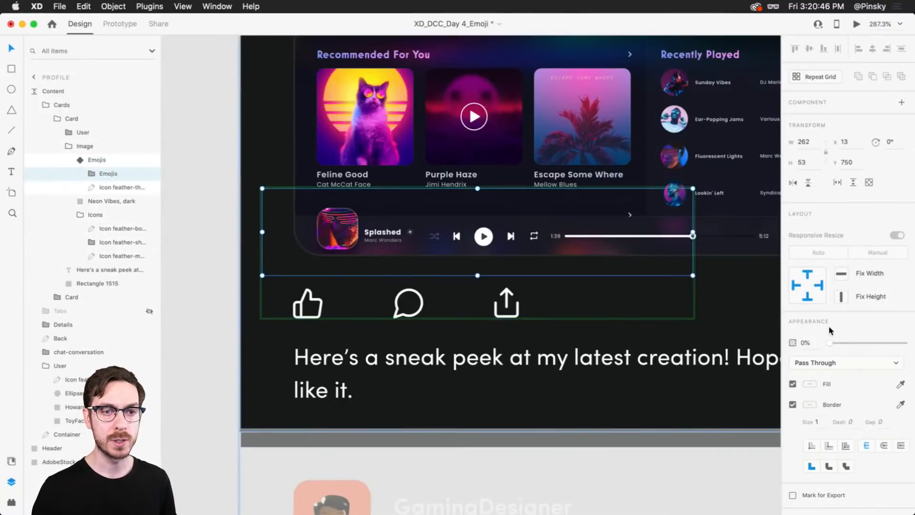
{"action": "left_click_drag", "start_coordinate": [829, 346], "coordinate": [905, 343]}
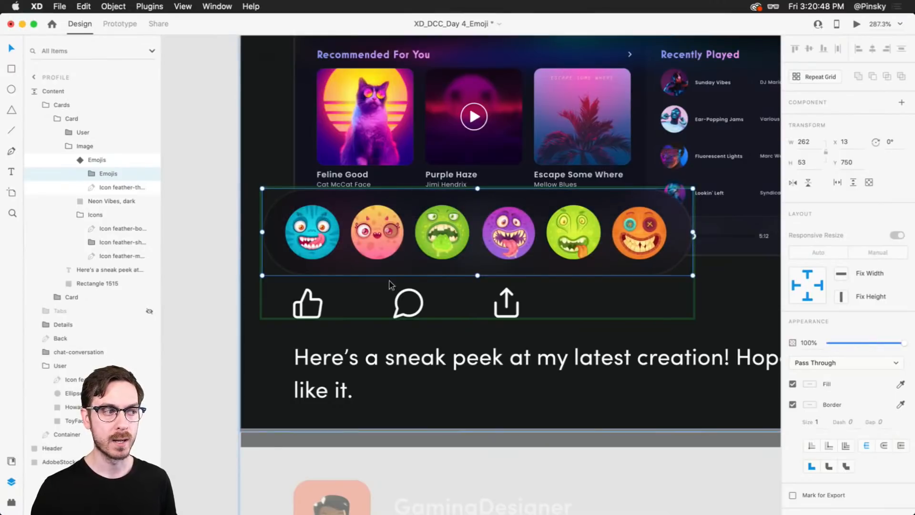
{"action": "left_click", "coordinate": [310, 299]}
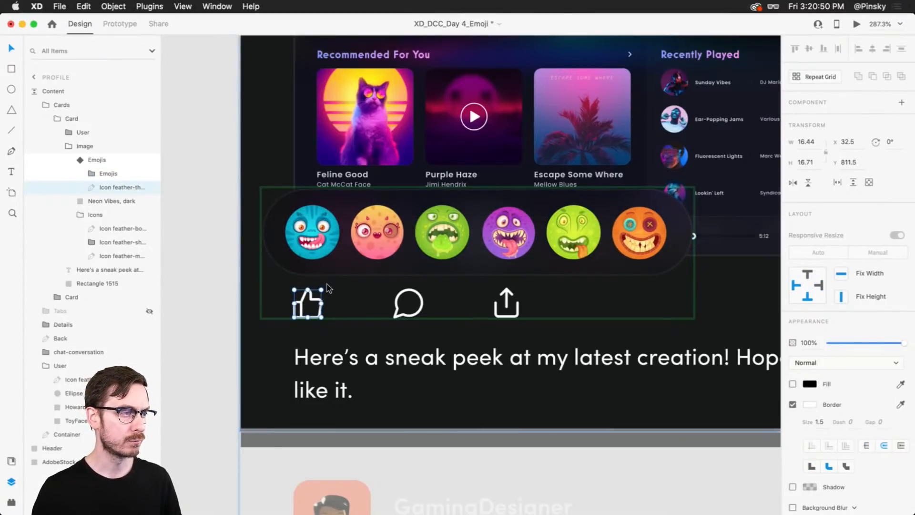
{"action": "left_click_drag", "start_coordinate": [325, 285], "coordinate": [321, 282]}
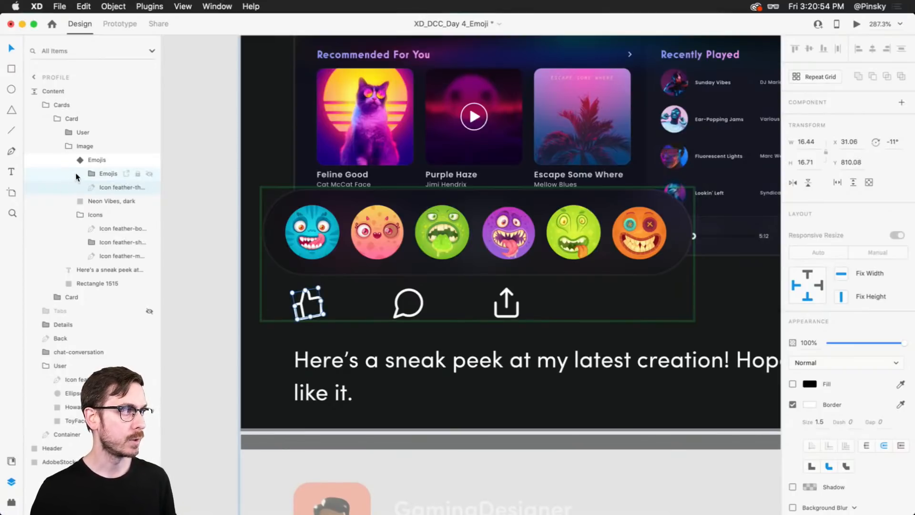
Switch the Emojis component to its default state and raise the inner Emojis group's opacity to 95%
{"action": "left_click", "coordinate": [72, 160]}
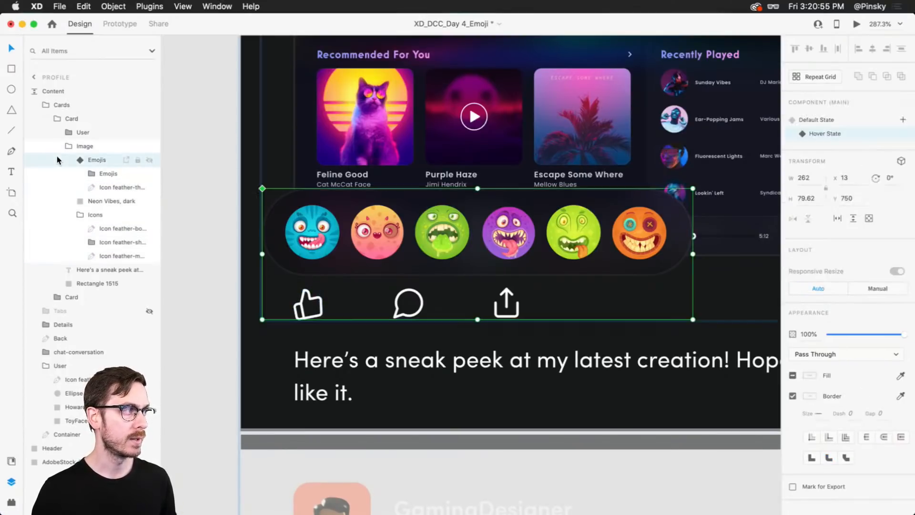
{"action": "left_click", "coordinate": [826, 120]}
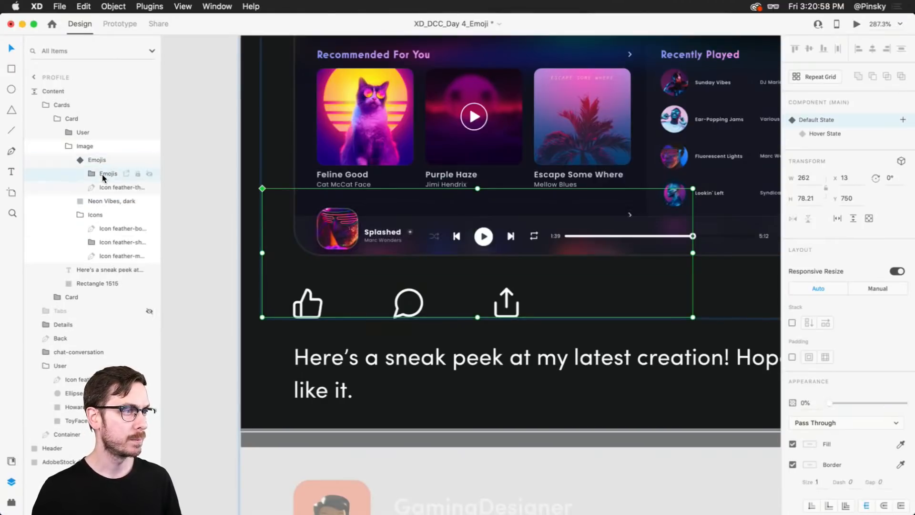
{"action": "left_click", "coordinate": [103, 174]}
{"action": "left_click_drag", "start_coordinate": [830, 411], "coordinate": [901, 412]}
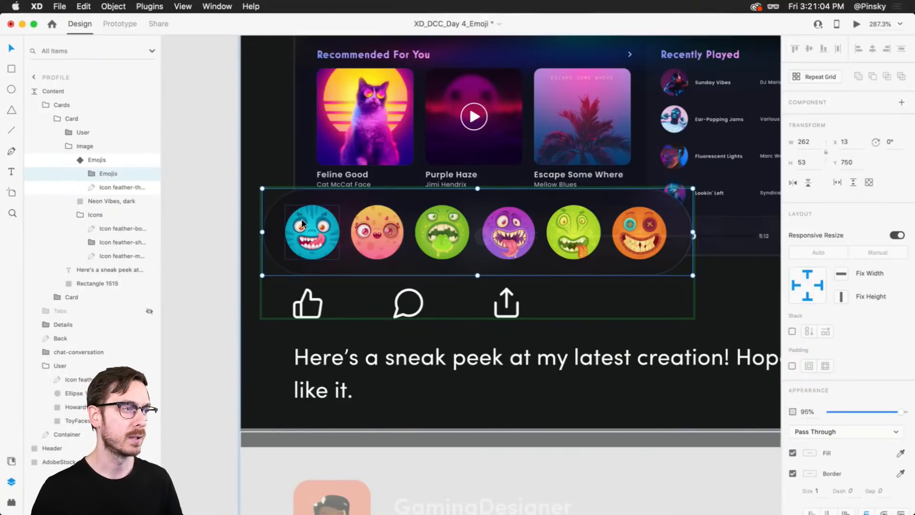
Stagger the first five emojis diagonally below the bar in the default state, from the blue one at about Y 911 to the fifth at 770
{"action": "left_click_drag", "start_coordinate": [302, 221], "coordinate": [296, 376]}
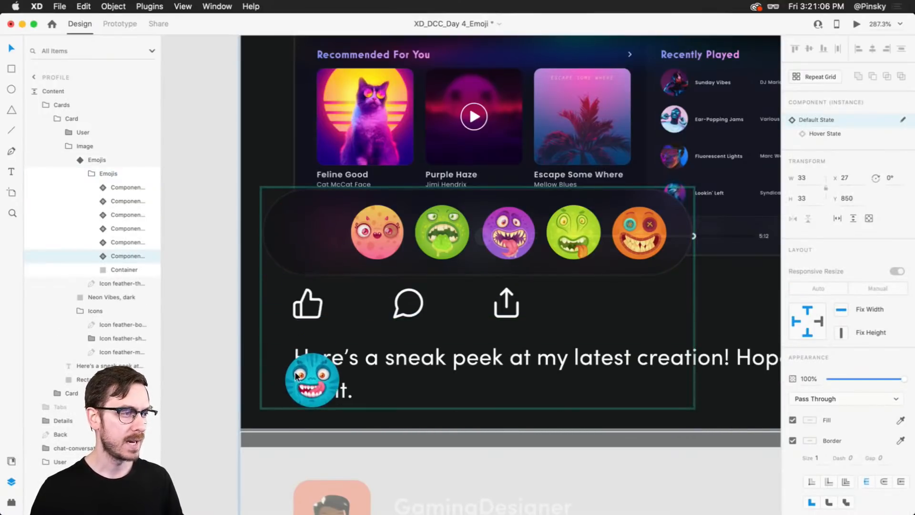
{"action": "left_click_drag", "start_coordinate": [384, 228], "coordinate": [381, 300], "text": "shift"}
{"action": "key", "text": "super+z"}
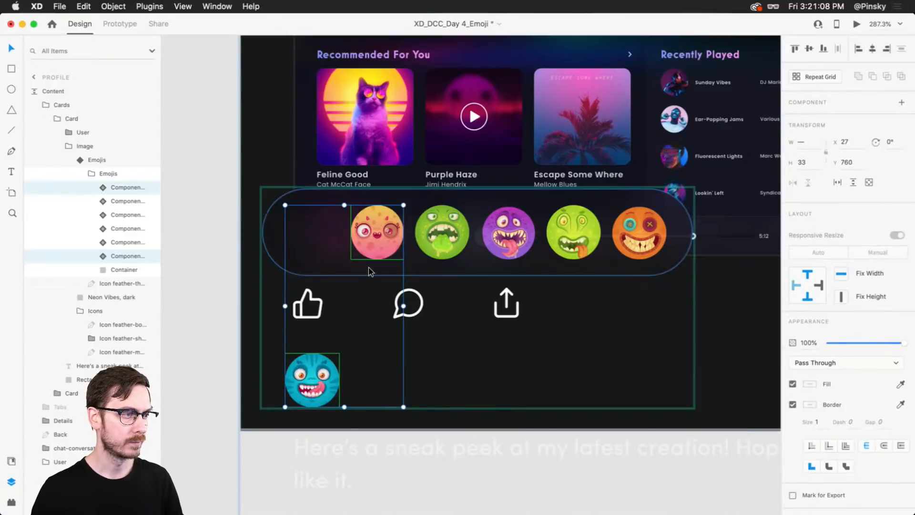
{"action": "double_click", "coordinate": [375, 239]}
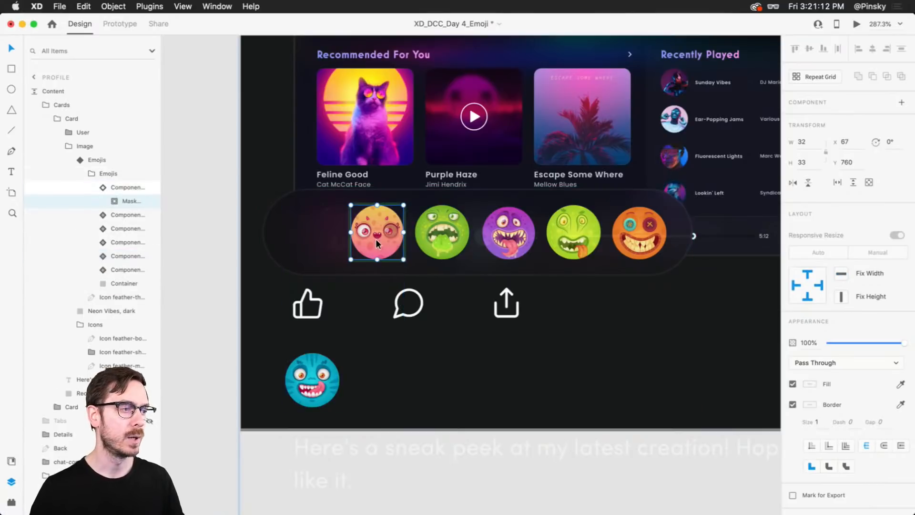
{"action": "left_click_drag", "start_coordinate": [375, 239], "coordinate": [370, 322]}
{"action": "left_click_drag", "start_coordinate": [437, 235], "coordinate": [439, 268]}
{"action": "left_click_drag", "start_coordinate": [315, 376], "coordinate": [313, 472]}
{"action": "scroll", "coordinate": [334, 429], "scroll_direction": "down", "scroll_amount": 3}
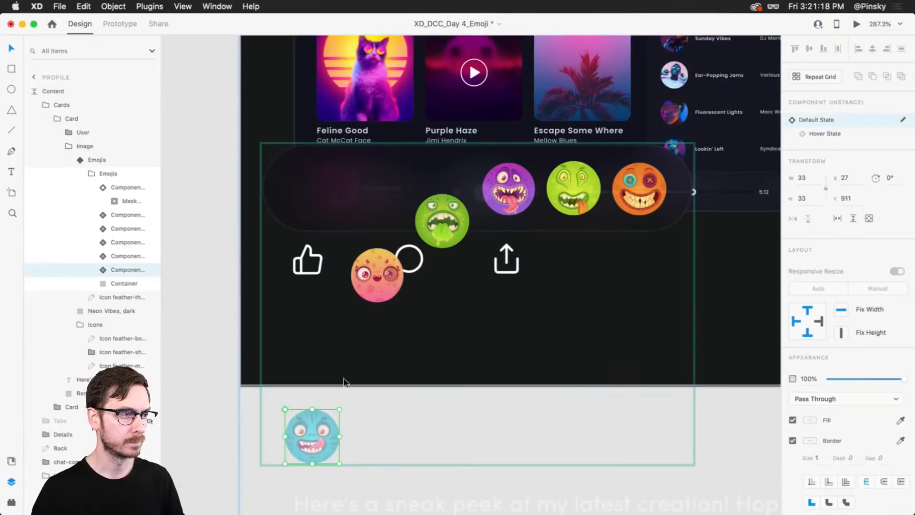
{"action": "left_click", "coordinate": [372, 278]}
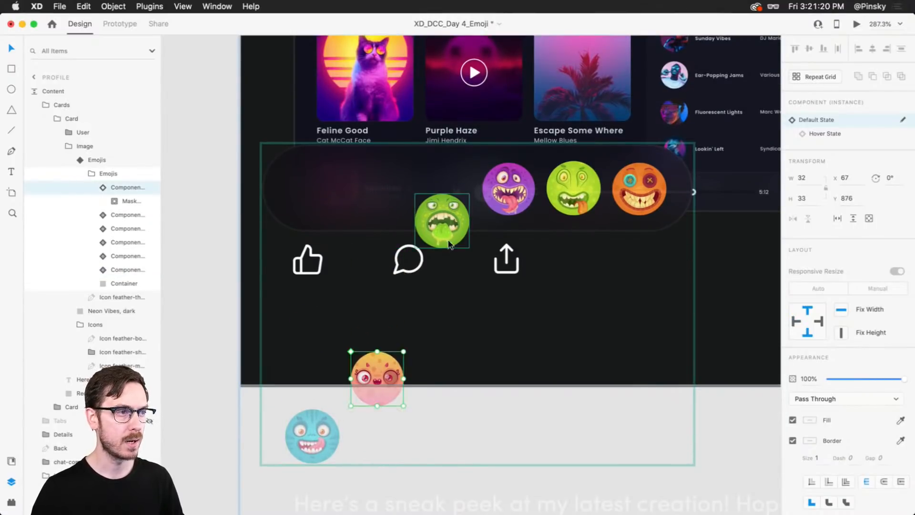
{"action": "left_click_drag", "start_coordinate": [423, 218], "coordinate": [423, 308]}
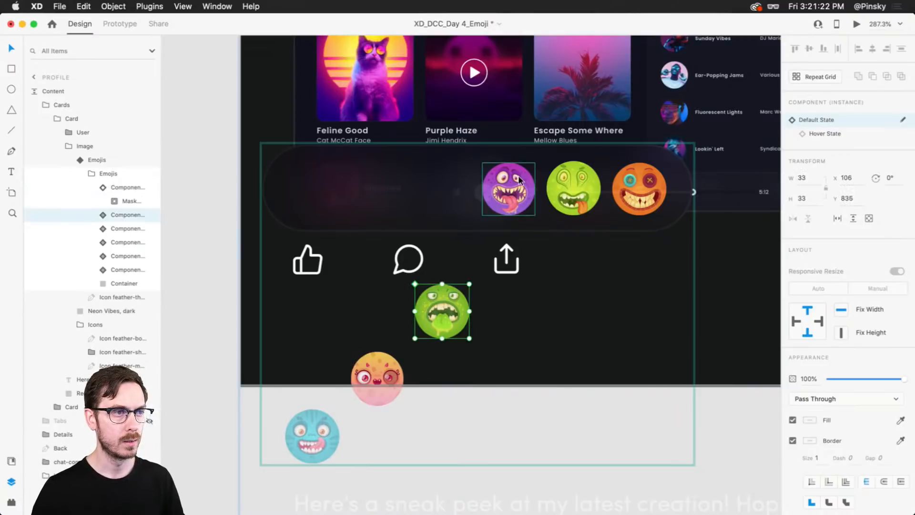
{"action": "left_click_drag", "start_coordinate": [506, 190], "coordinate": [506, 254]}
{"action": "left_click_drag", "start_coordinate": [588, 182], "coordinate": [588, 198]}
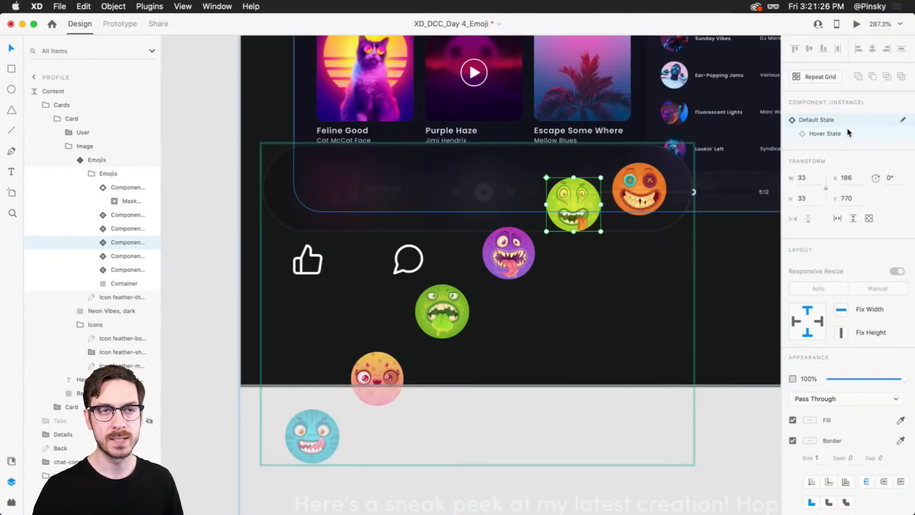
Set the default-state Emojis group's opacity to 0% and switch the component to its hover state
{"action": "left_click", "coordinate": [103, 174]}
{"action": "left_click_drag", "start_coordinate": [851, 416], "coordinate": [749, 402]}
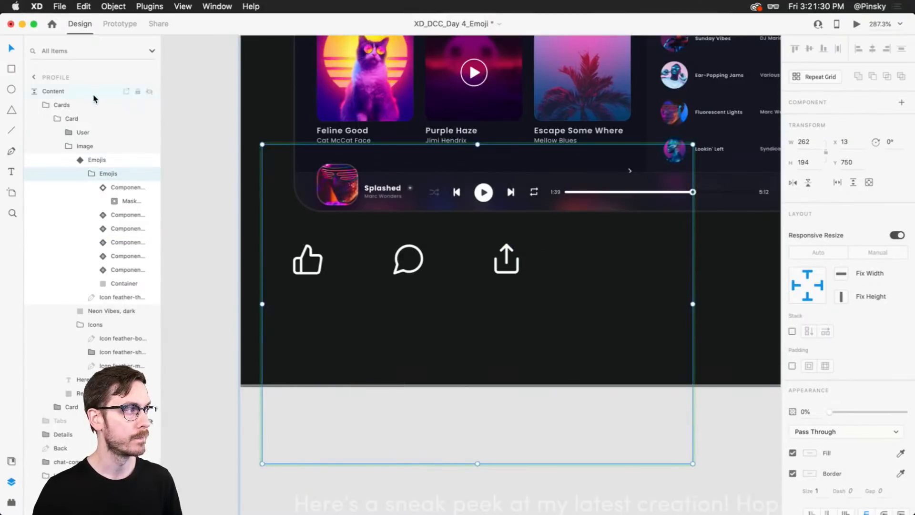
{"action": "left_click", "coordinate": [48, 161]}
{"action": "left_click", "coordinate": [826, 134]}
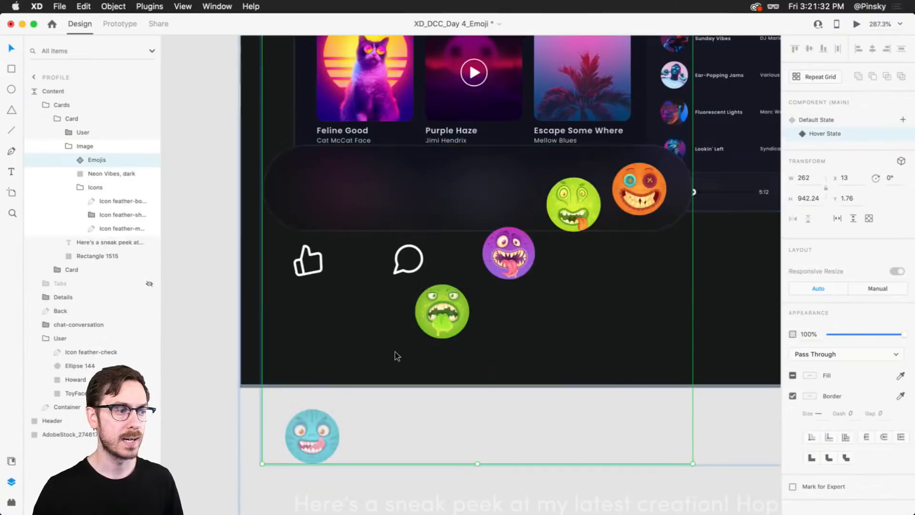
Move the blue emoji up into the bar at Y 760 in the hover state, level with the orange emoji
{"action": "left_click", "coordinate": [301, 425]}
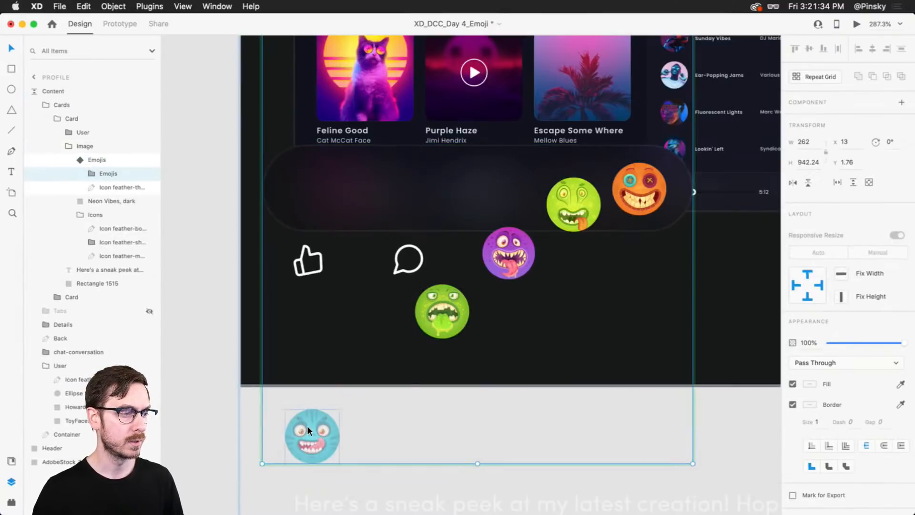
{"action": "double_click", "coordinate": [307, 425]}
{"action": "left_click_drag", "start_coordinate": [337, 426], "coordinate": [345, 179]}
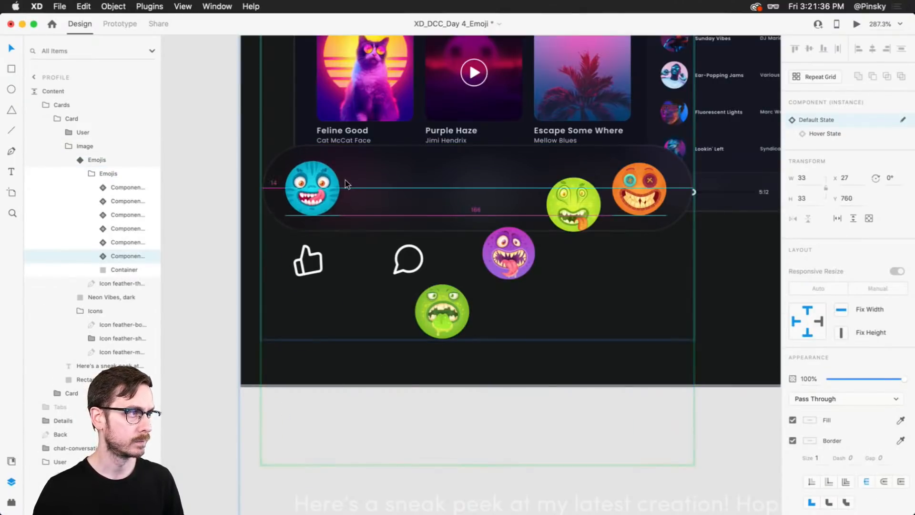
Try aligning all six emoji components to their vertical middle in the hover state, and undo each alignment
{"action": "left_click", "coordinate": [640, 185], "text": "shift"}
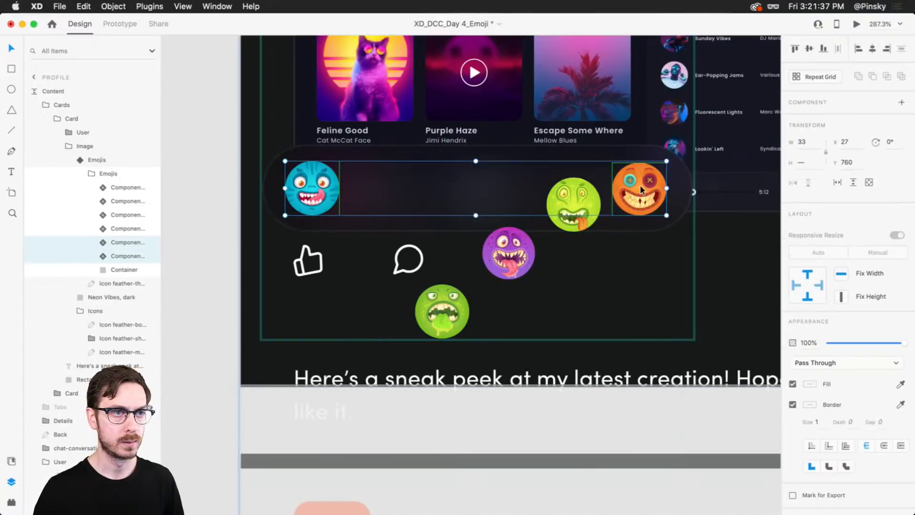
{"action": "left_click", "coordinate": [76, 188]}
{"action": "left_click", "coordinate": [71, 256], "text": "shift"}
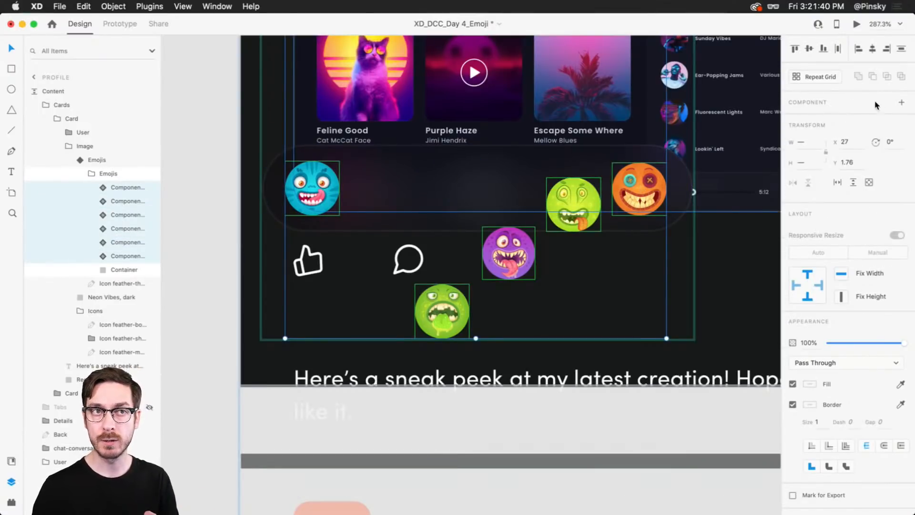
{"action": "left_click", "coordinate": [813, 49]}
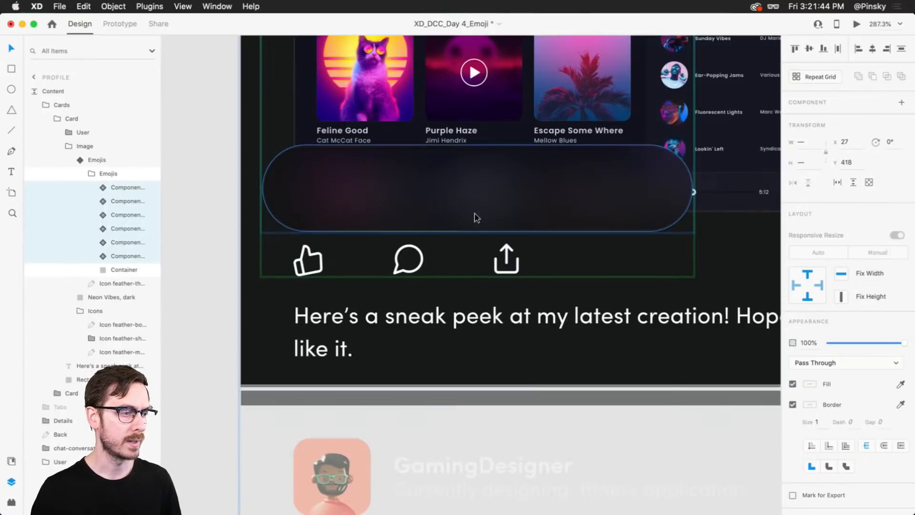
{"action": "scroll", "coordinate": [475, 216], "scroll_direction": "down", "scroll_amount": 3}
{"action": "scroll", "coordinate": [475, 216], "scroll_direction": "up", "scroll_amount": 3}
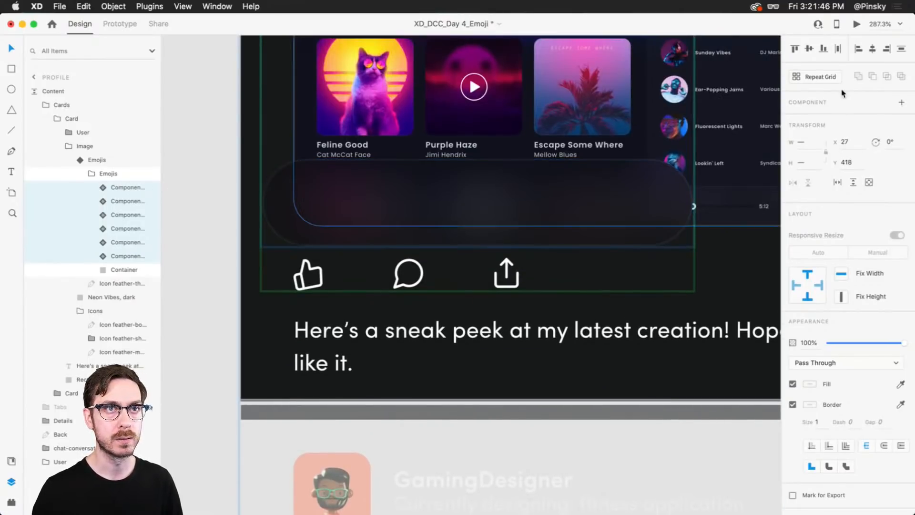
{"action": "key", "text": "ctrl+z"}
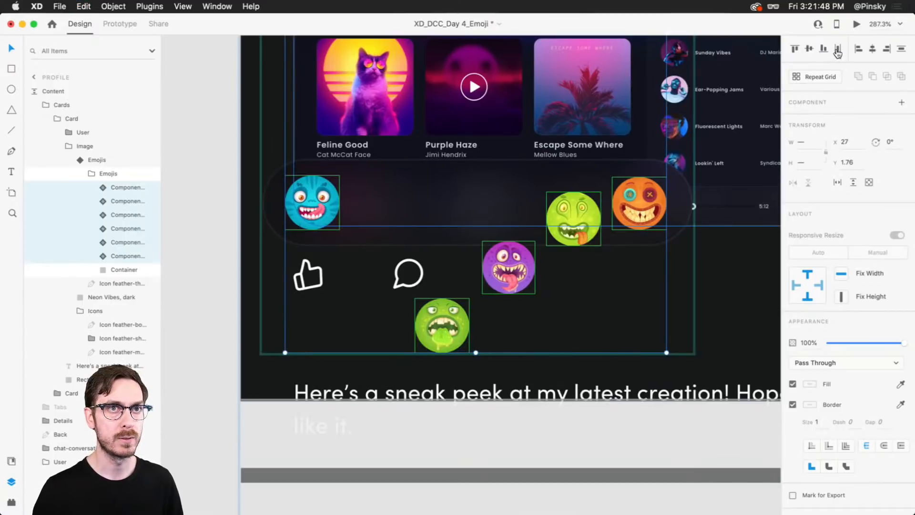
{"action": "left_click", "coordinate": [813, 54]}
{"action": "scroll", "coordinate": [536, 185], "scroll_direction": "down", "scroll_amount": 3}
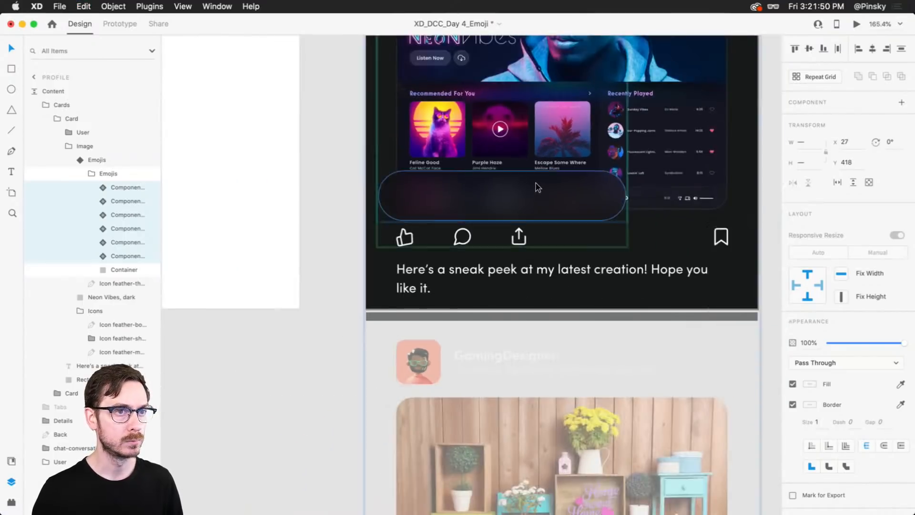
{"action": "key", "text": "ctrl+z"}
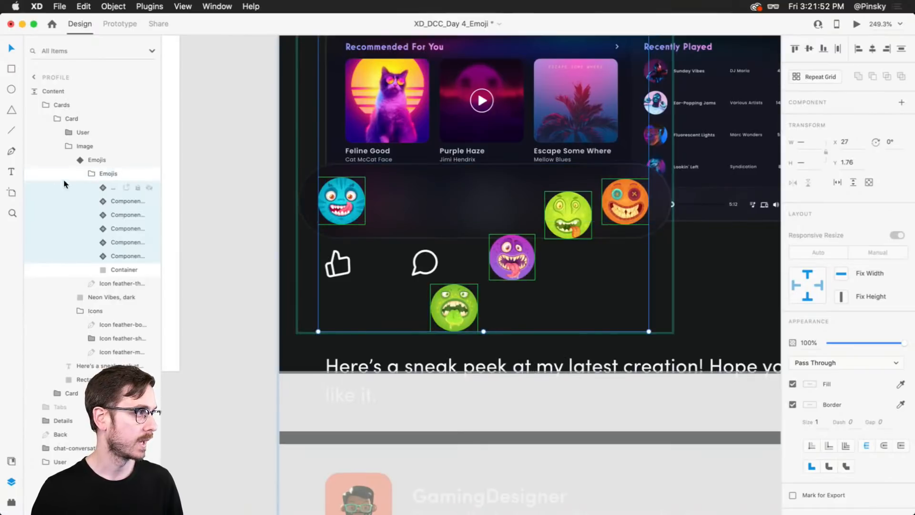
Check the hover state's emoji components one by one to locate the one missing from the bar area
{"action": "left_click", "coordinate": [85, 251]}
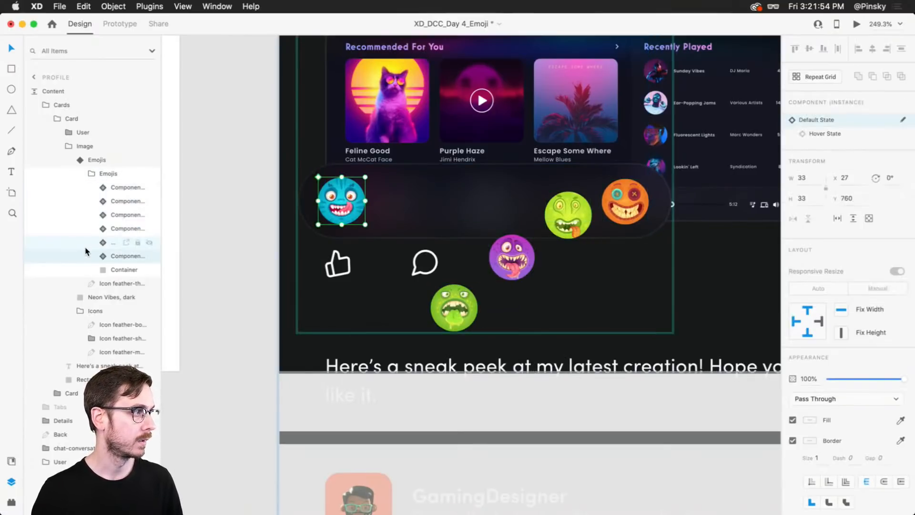
{"action": "left_click", "coordinate": [90, 242]}
{"action": "left_click", "coordinate": [88, 233]}
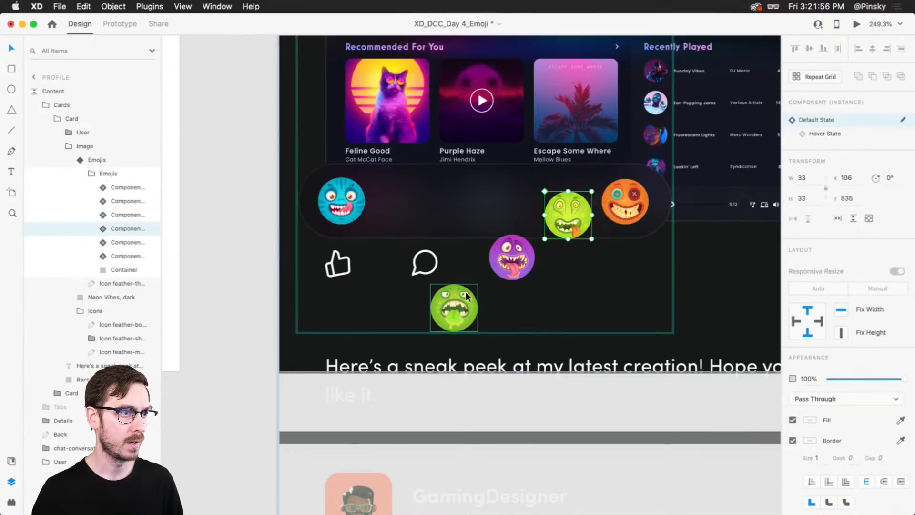
{"action": "left_click", "coordinate": [457, 307]}
{"action": "scroll", "coordinate": [457, 305], "scroll_direction": "down", "scroll_amount": 5}
{"action": "scroll", "coordinate": [457, 305], "scroll_direction": "down", "scroll_amount": 10}
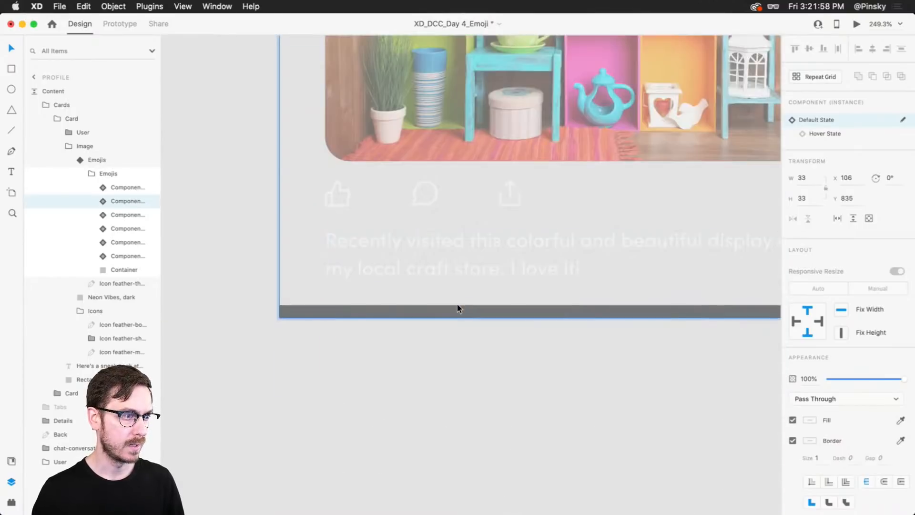
{"action": "scroll", "coordinate": [457, 304], "scroll_direction": "up", "scroll_amount": 15}
{"action": "scroll", "coordinate": [456, 308], "scroll_direction": "down", "scroll_amount": 3}
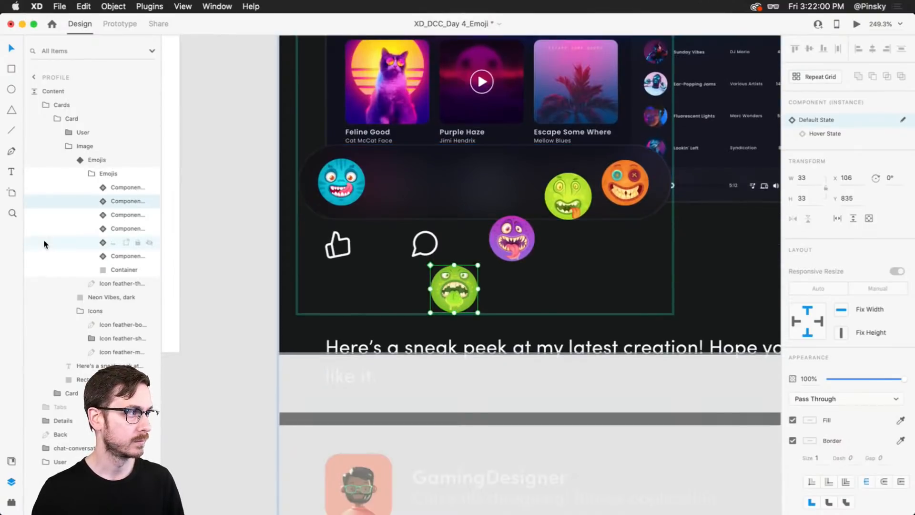
{"action": "left_click", "coordinate": [75, 215]}
{"action": "left_click", "coordinate": [75, 229]}
{"action": "left_click", "coordinate": [75, 242]}
{"action": "left_click", "coordinate": [77, 255]}
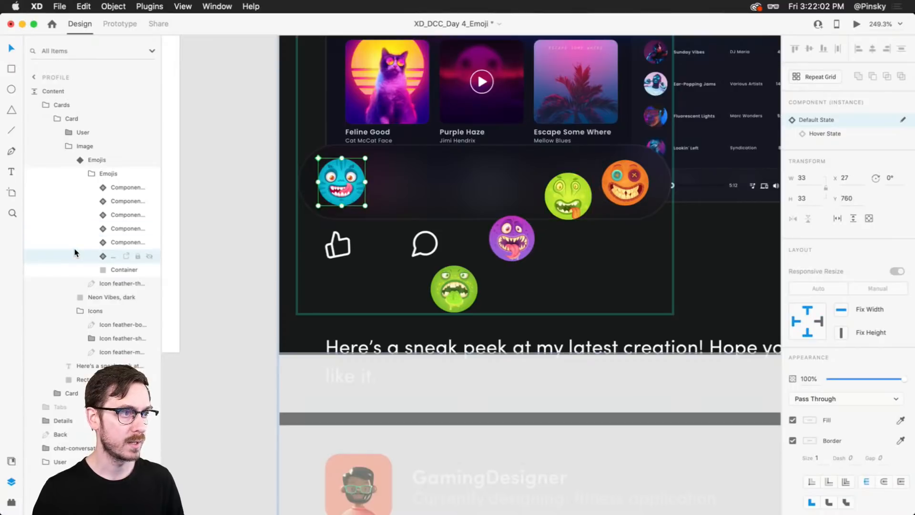
{"action": "left_click", "coordinate": [91, 190]}
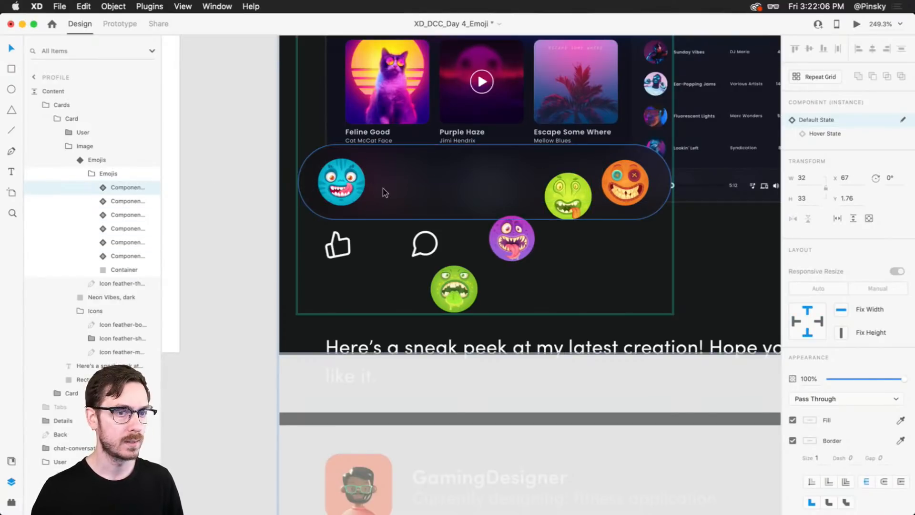
Move the stray pink emoji from the profile's upper area down into the bar at Y 760, beside the blue emoji
{"action": "scroll", "coordinate": [384, 186], "scroll_direction": "down", "scroll_amount": 5}
{"action": "scroll", "coordinate": [384, 185], "scroll_direction": "down", "scroll_amount": 10}
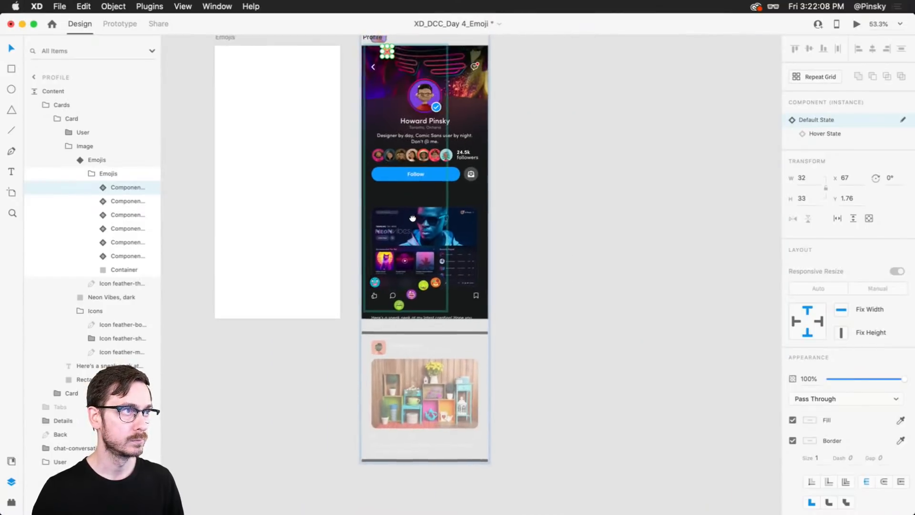
{"action": "scroll", "coordinate": [413, 205], "scroll_direction": "up", "scroll_amount": 4}
{"action": "scroll", "coordinate": [414, 205], "scroll_direction": "down", "scroll_amount": 2}
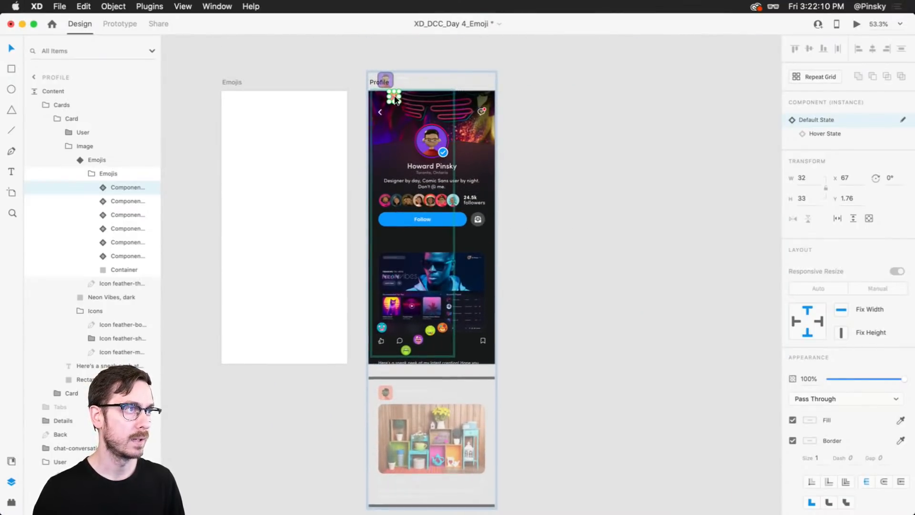
{"action": "left_click_drag", "start_coordinate": [393, 98], "coordinate": [385, 341]}
{"action": "scroll", "coordinate": [385, 341], "scroll_direction": "up", "scroll_amount": 8}
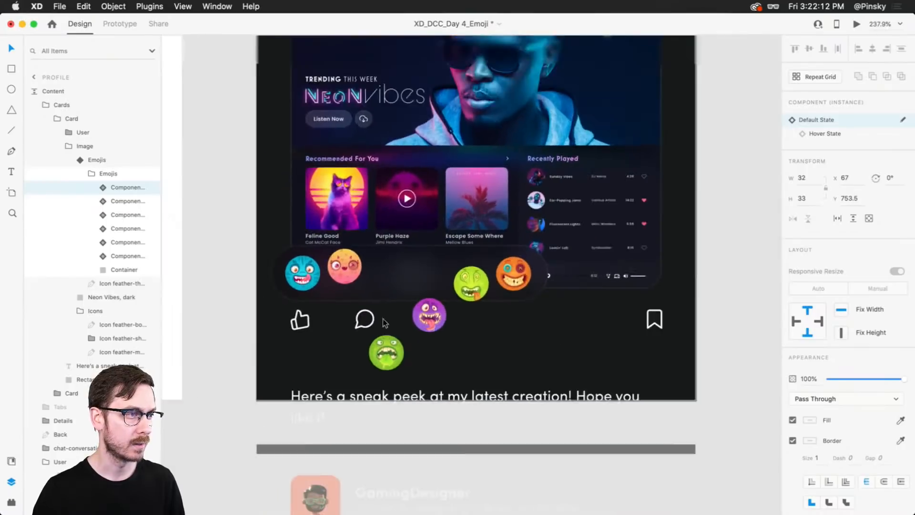
{"action": "scroll", "coordinate": [378, 130], "scroll_direction": "up", "scroll_amount": 7}
{"action": "scroll", "coordinate": [345, 307], "scroll_direction": "down", "scroll_amount": 4}
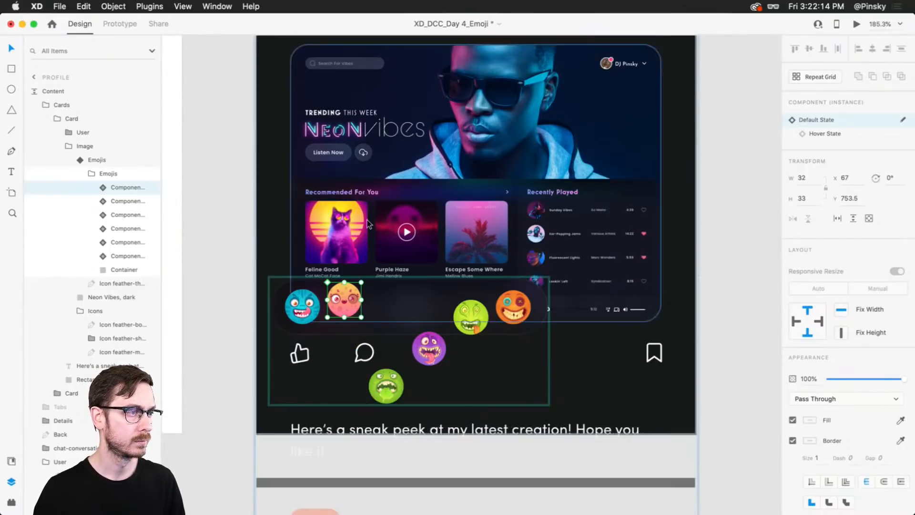
{"action": "scroll", "coordinate": [345, 307], "scroll_direction": "up", "scroll_amount": 2}
{"action": "left_click_drag", "start_coordinate": [345, 307], "coordinate": [345, 316]}
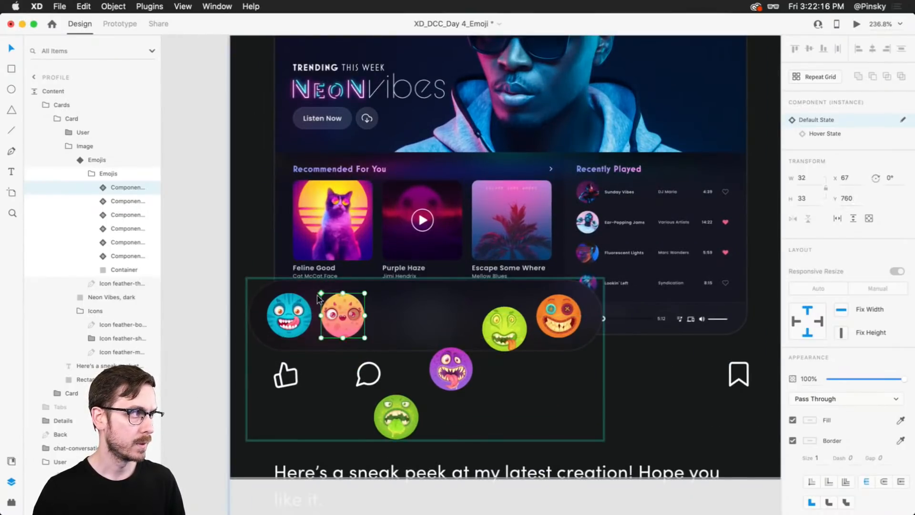
Align all six hover-state emojis to their vertical middle and move the row up into the bar at Y 760
{"action": "left_click", "coordinate": [95, 256], "text": "shift"}
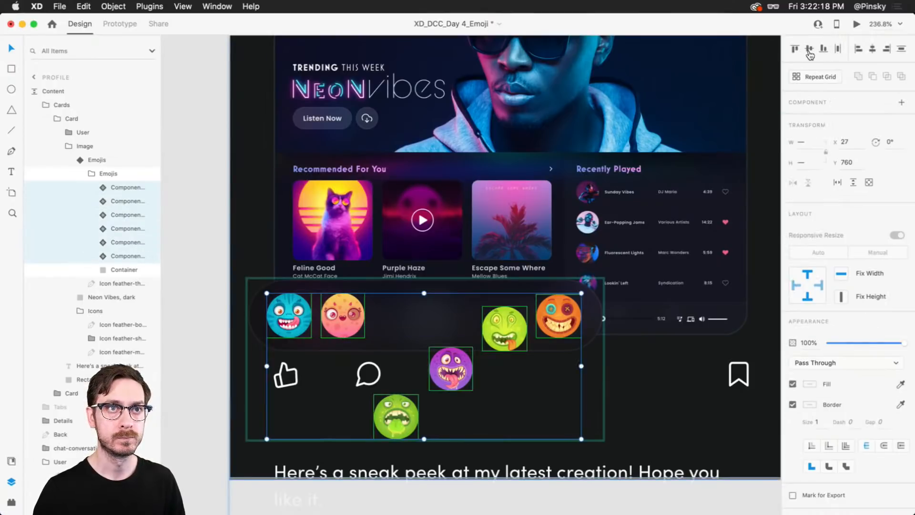
{"action": "left_click", "coordinate": [808, 49]}
{"action": "left_click_drag", "start_coordinate": [458, 362], "coordinate": [464, 309]}
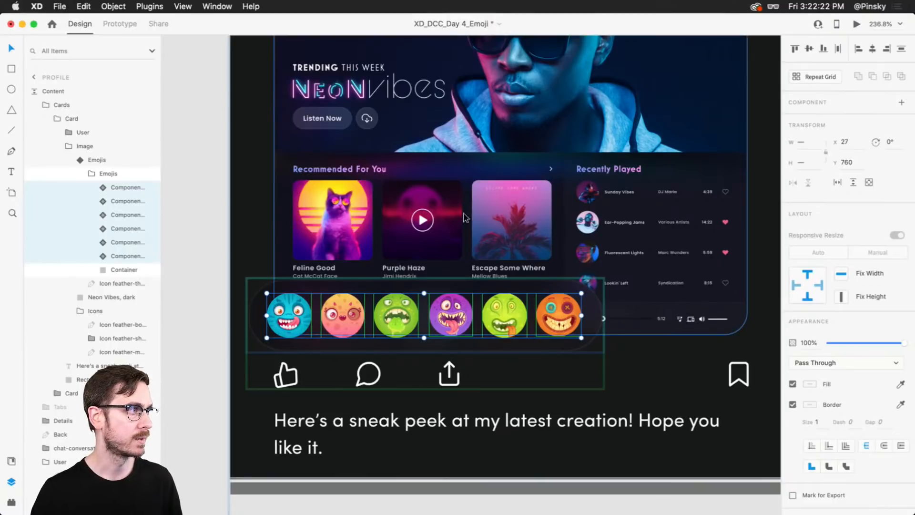
Compare the Emojis component's default and hover states, and preview the emoji reveal on the thumbs-up icon from the default state
{"action": "left_click", "coordinate": [57, 173]}
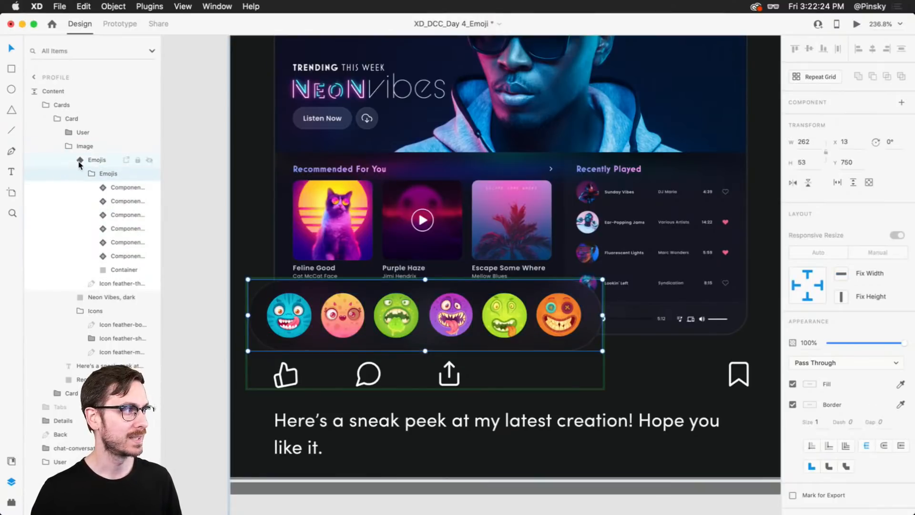
{"action": "left_click", "coordinate": [77, 161]}
{"action": "left_click", "coordinate": [839, 120]}
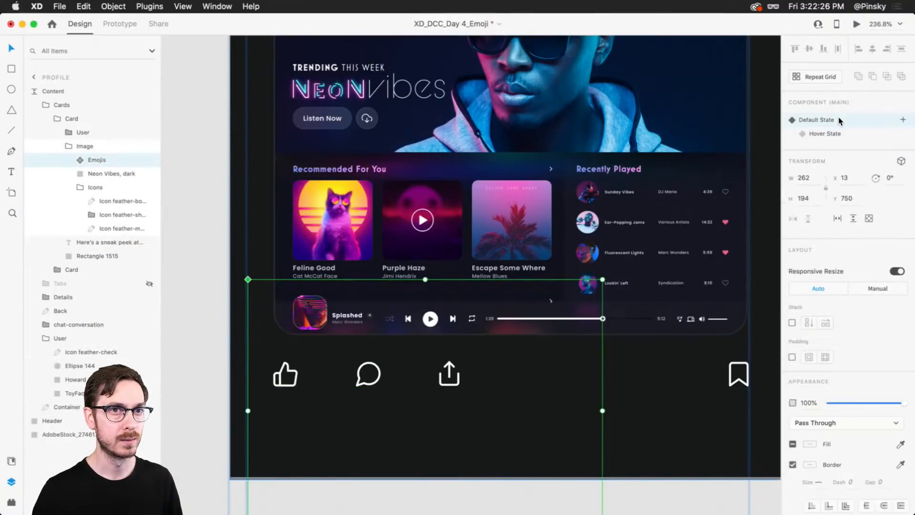
{"action": "left_click", "coordinate": [849, 137]}
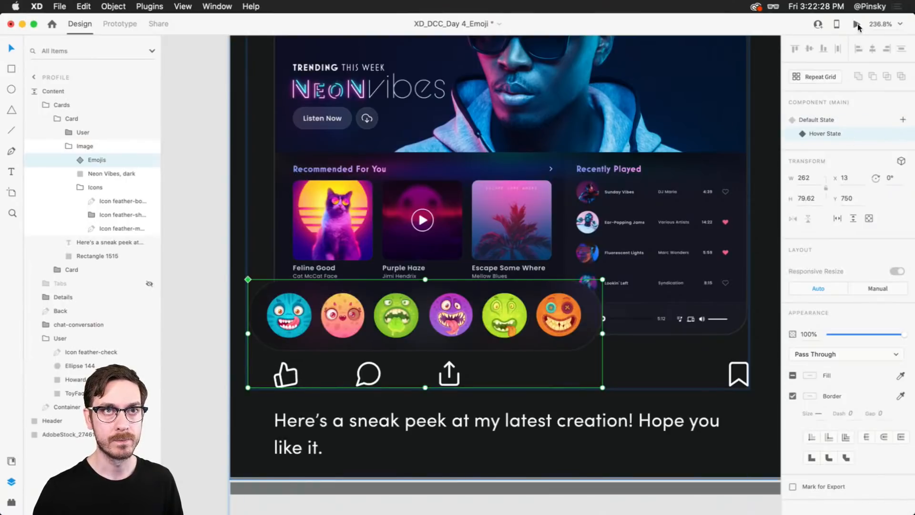
{"action": "left_click", "coordinate": [838, 120]}
{"action": "left_click", "coordinate": [856, 24]}
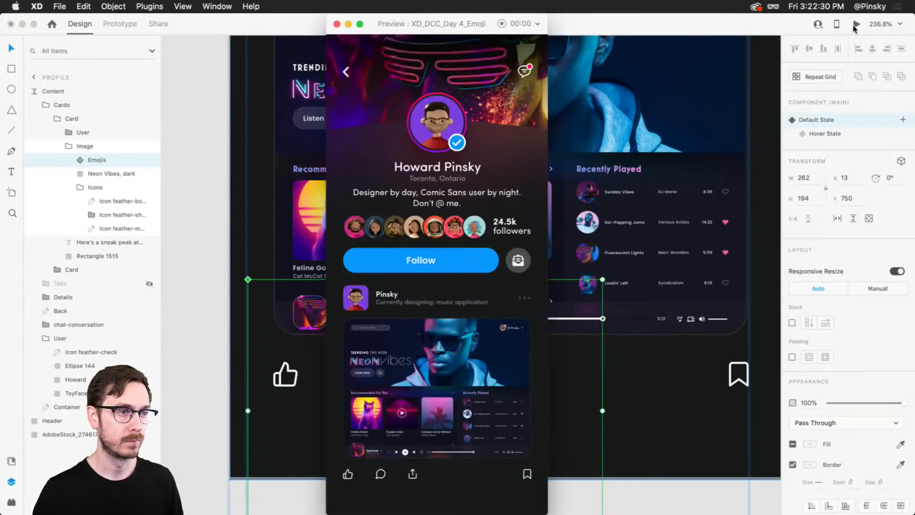
{"action": "mouse_move", "coordinate": [344, 475]}
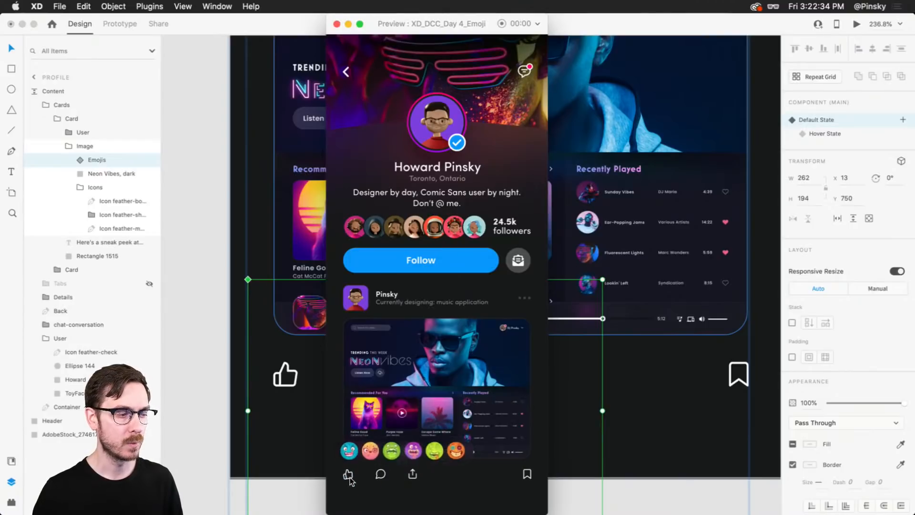
{"action": "left_click", "coordinate": [301, 77]}
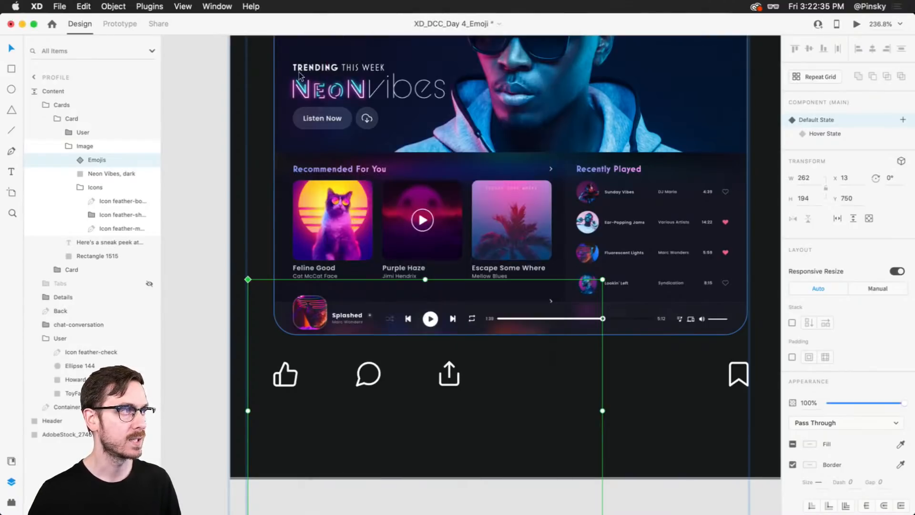
Try hiding the Emojis group inside the component's default state and preview the profile
{"action": "left_click", "coordinate": [80, 161]}
{"action": "left_click", "coordinate": [96, 175]}
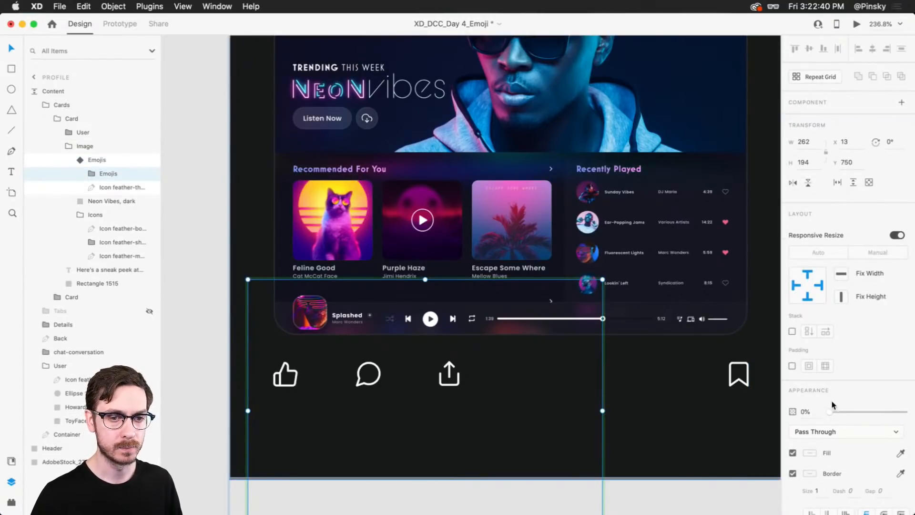
{"action": "left_click", "coordinate": [148, 174]}
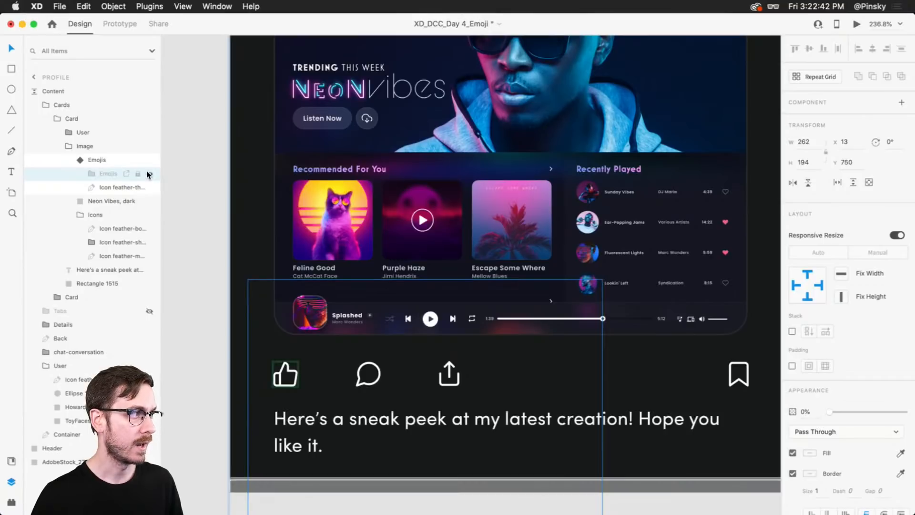
{"action": "left_click", "coordinate": [856, 24]}
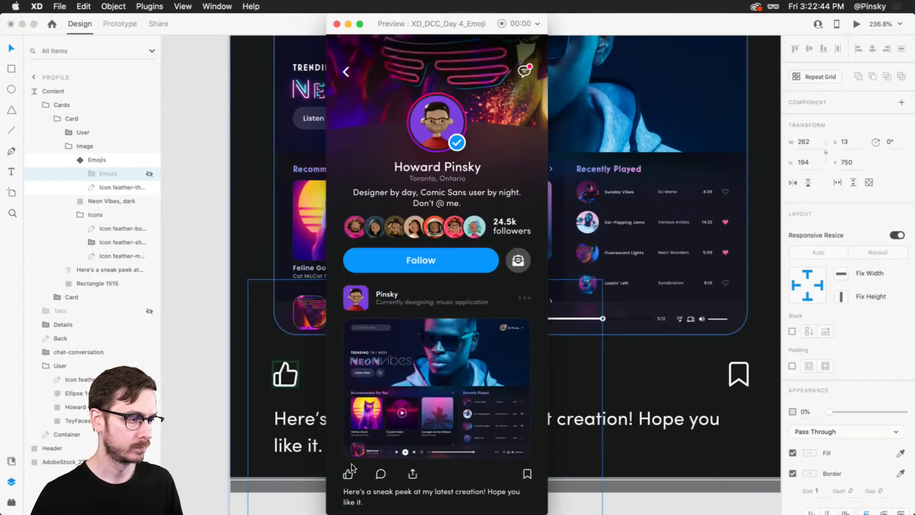
{"action": "left_click", "coordinate": [320, 230]}
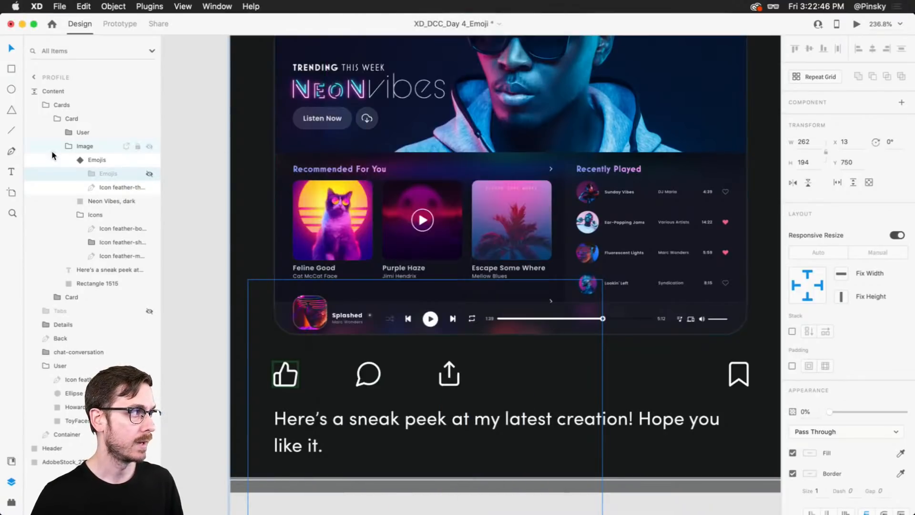
Make the Emojis group visible again in the component's hover state
{"action": "left_click", "coordinate": [54, 158]}
{"action": "left_click", "coordinate": [825, 133]}
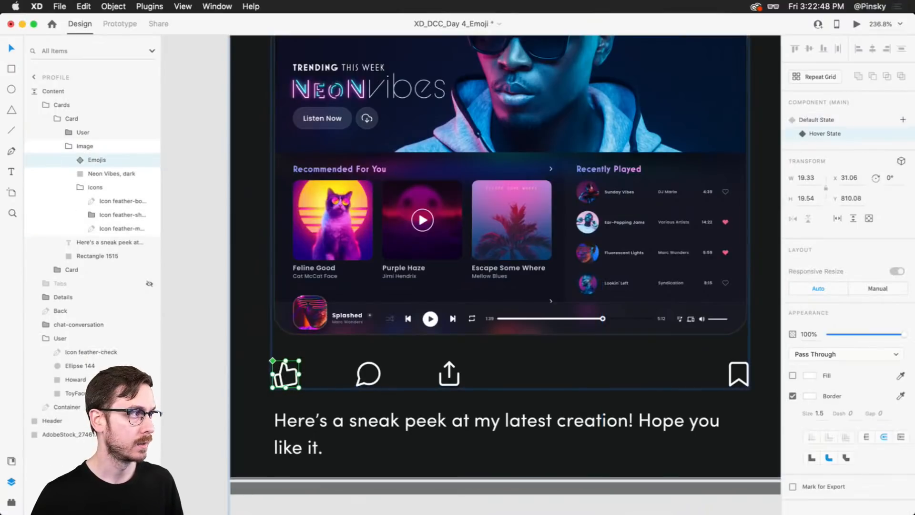
{"action": "left_click", "coordinate": [80, 160]}
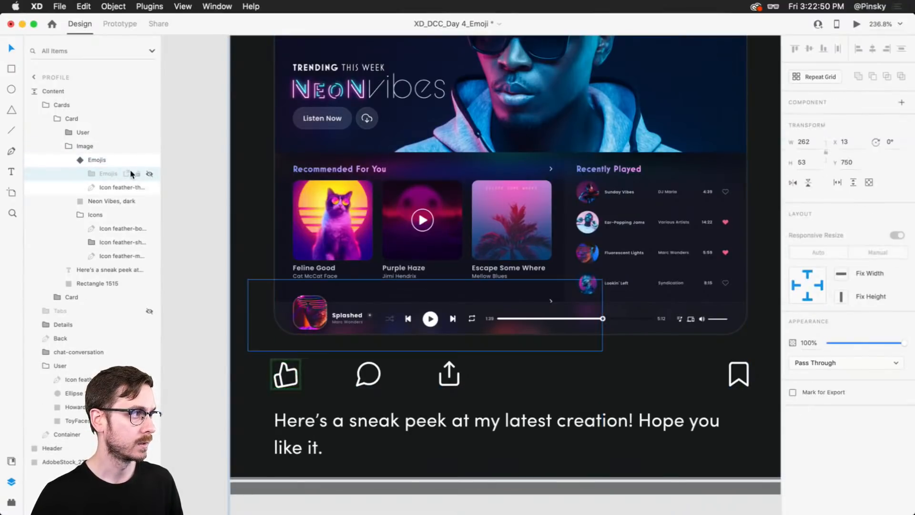
{"action": "left_click", "coordinate": [129, 173]}
{"action": "left_click", "coordinate": [149, 173]}
{"action": "left_click", "coordinate": [97, 160]}
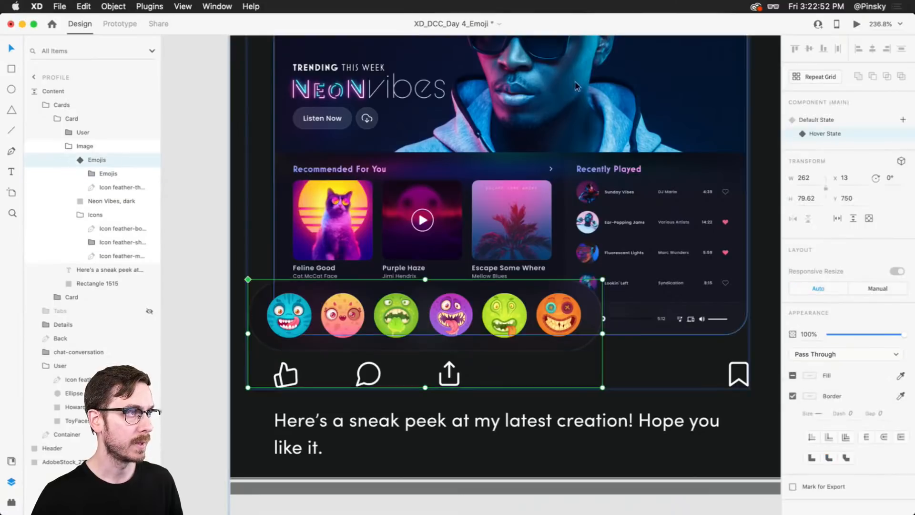
Return the component to its default state and preview the staggered emoji reveal on the thumbs-up icon
{"action": "left_click", "coordinate": [836, 119]}
{"action": "left_click", "coordinate": [856, 24]}
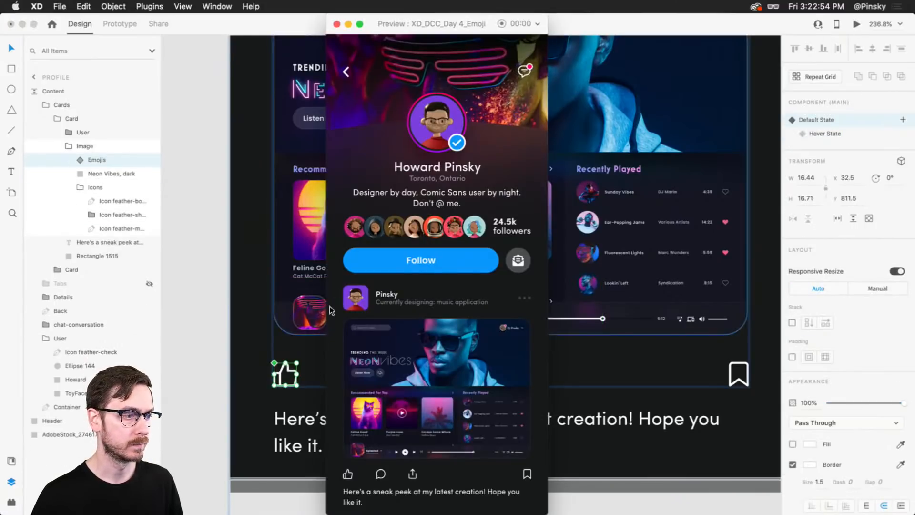
{"action": "mouse_move", "coordinate": [349, 474]}
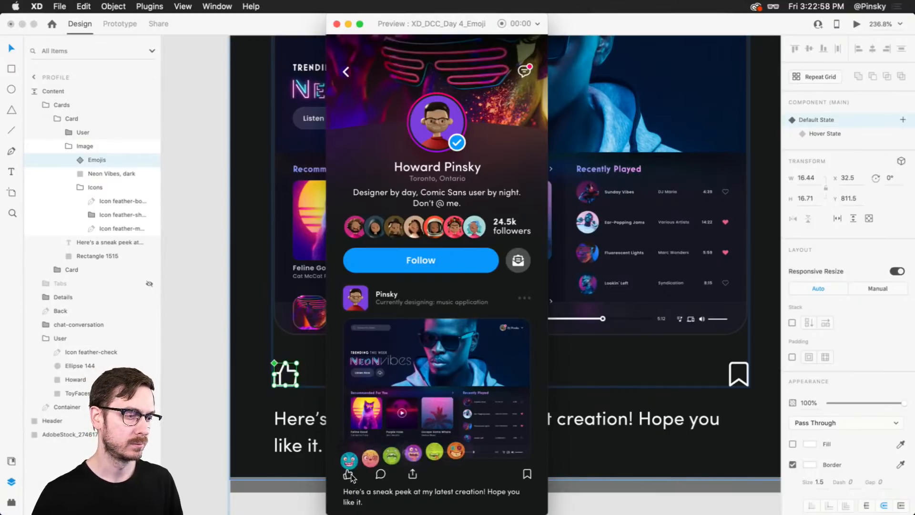
{"action": "key", "text": "super+w"}
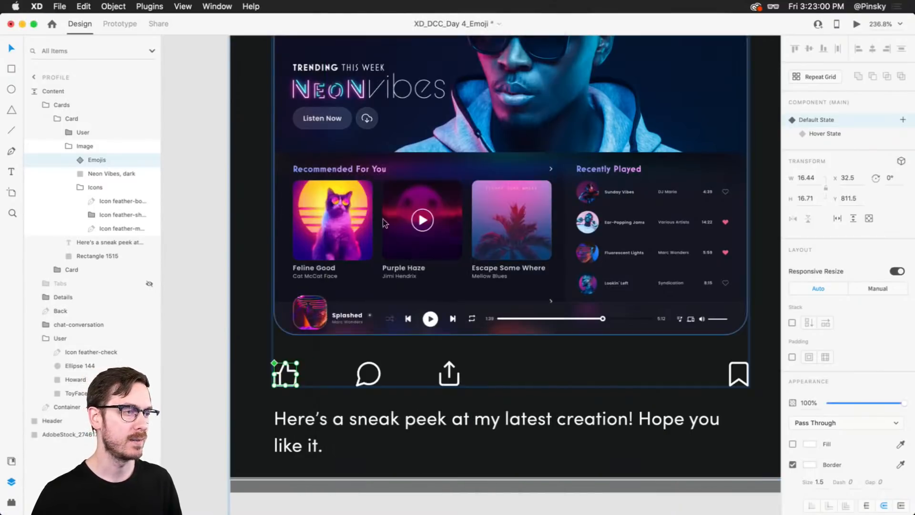
Undo the hiding, alignment and staggering edits back to the default-state Emojis group at 0% opacity with all emojis in one row
{"action": "key", "text": "Return"}
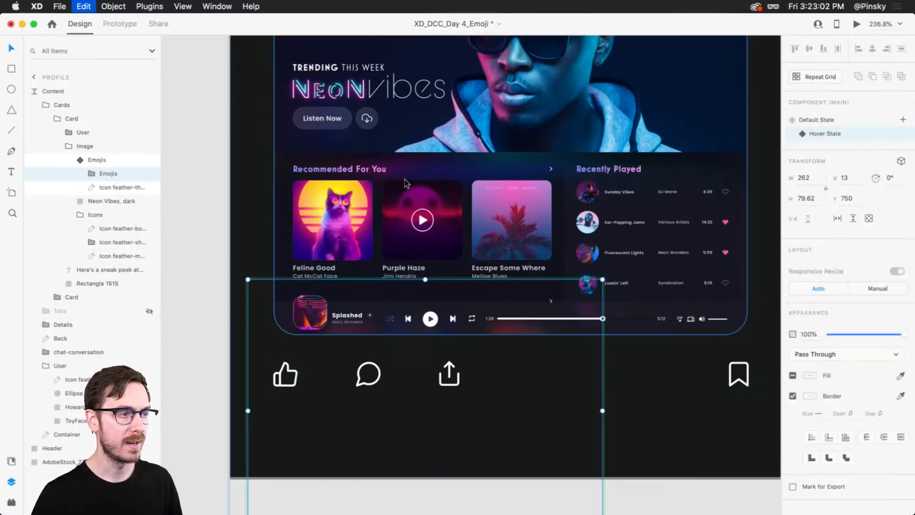
{"action": "key", "text": "Return"}
{"action": "key", "text": "super+z"}
{"action": "key", "text": "super+z"}
{"action": "key", "text": "super+z"}
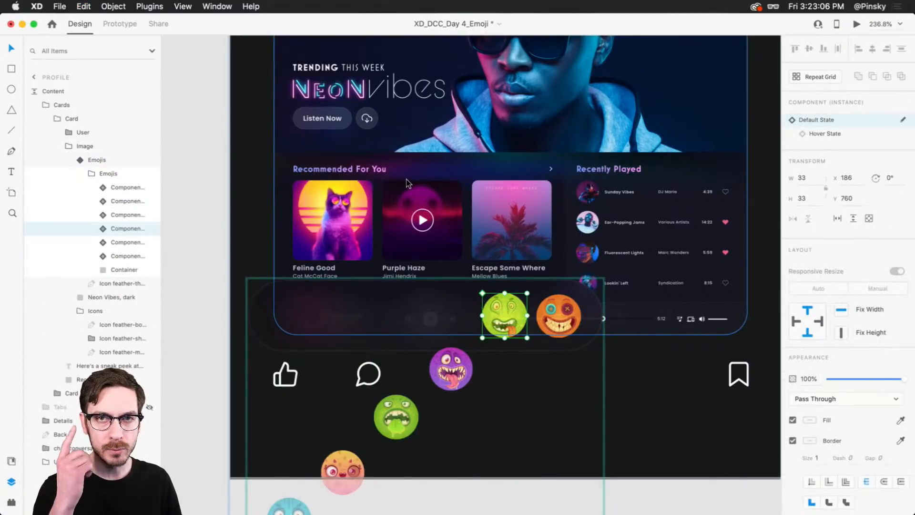
{"action": "key", "text": "super+z"}
{"action": "key", "text": "super+z"}
{"action": "key", "text": "super+z"}
{"action": "key", "text": "super+z"}
{"action": "key", "text": "super+z"}
{"action": "key", "text": "super+z"}
{"action": "key", "text": "super+z"}
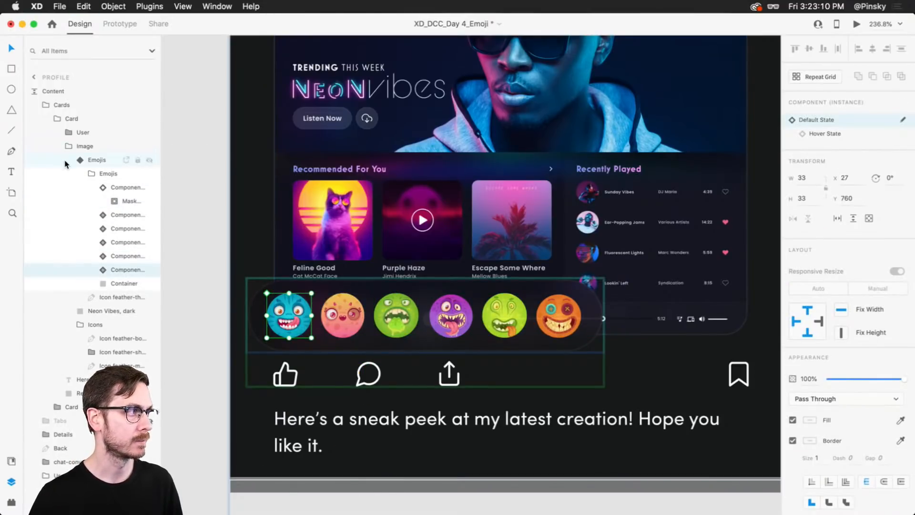
{"action": "key", "text": "super+z"}
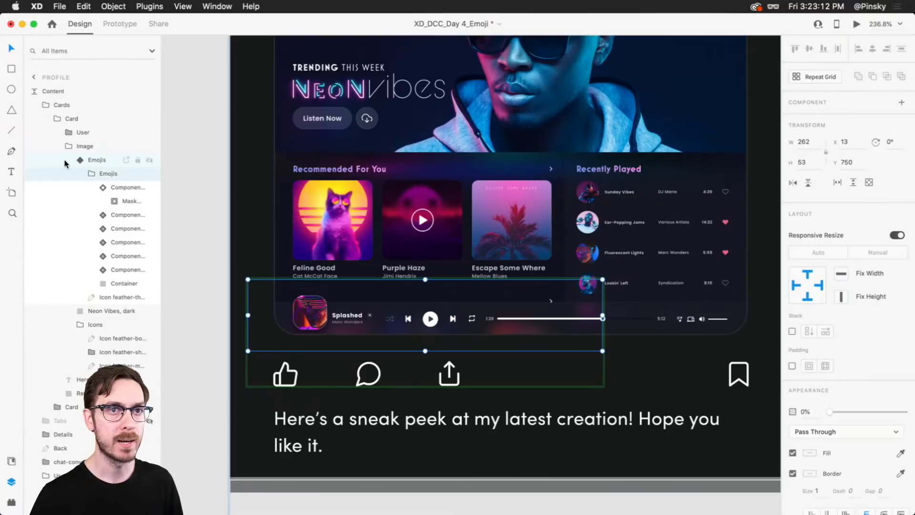
Check the Emojis component's hover state and return it to the default state
{"action": "left_click", "coordinate": [67, 162]}
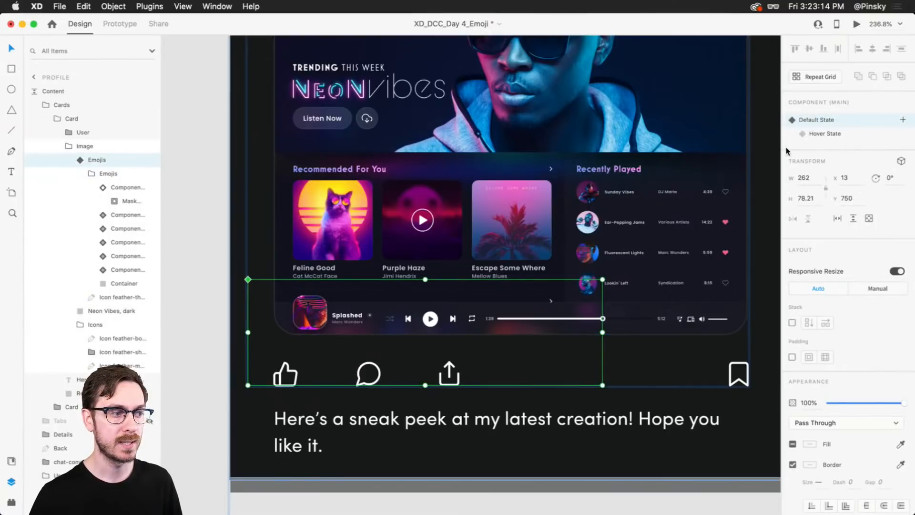
{"action": "left_click", "coordinate": [860, 135]}
{"action": "left_click", "coordinate": [856, 119]}
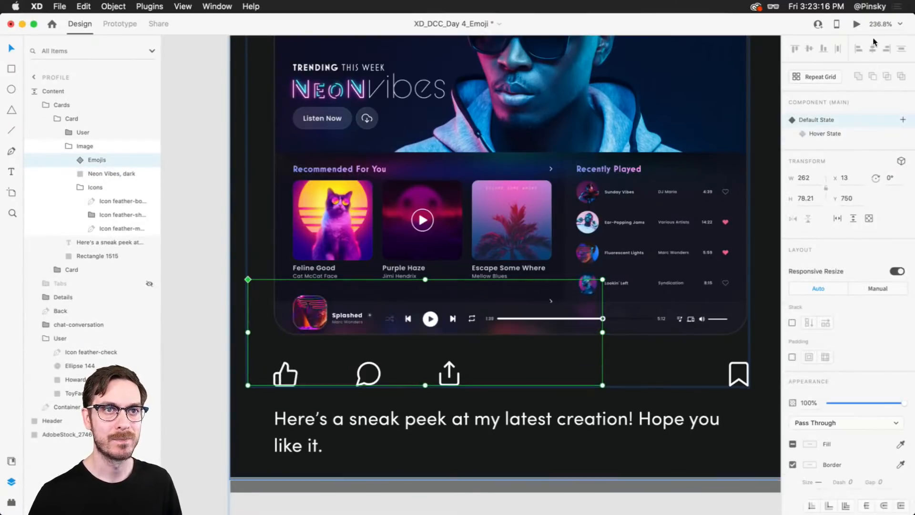
Preview the profile screen, test the emoji reveal on the first post's thumbs-up icon, and close the preview
{"action": "left_click", "coordinate": [857, 25]}
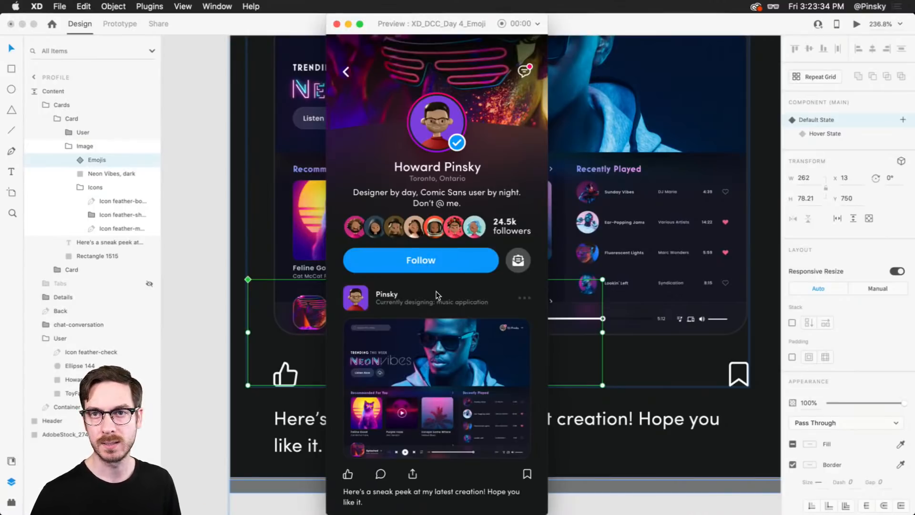
{"action": "key", "text": "super+w"}
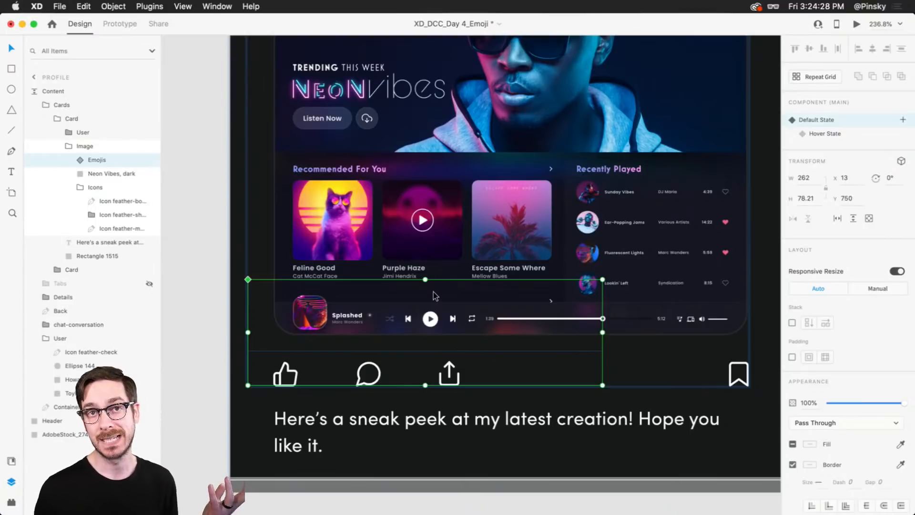
{"action": "scroll", "coordinate": [434, 295], "scroll_direction": "down", "scroll_amount": 5}
{"action": "key", "text": "Tab"}
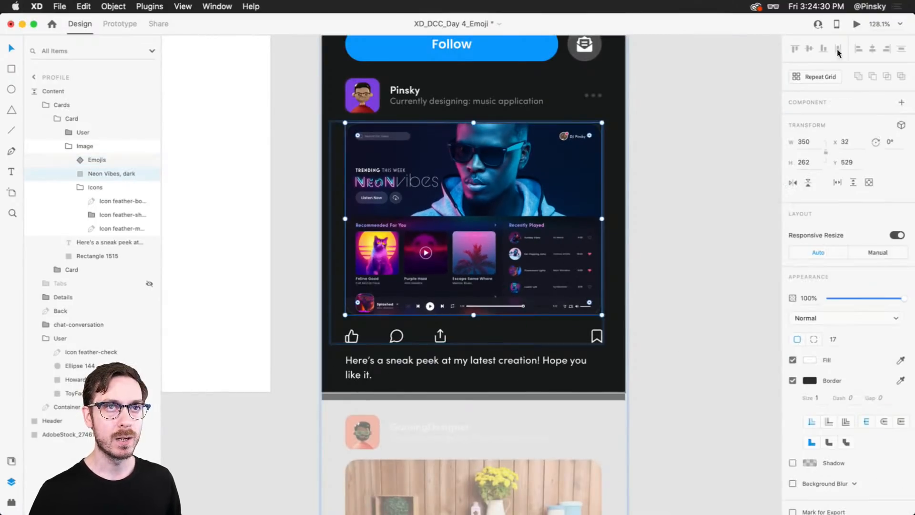
{"action": "left_click", "coordinate": [856, 24]}
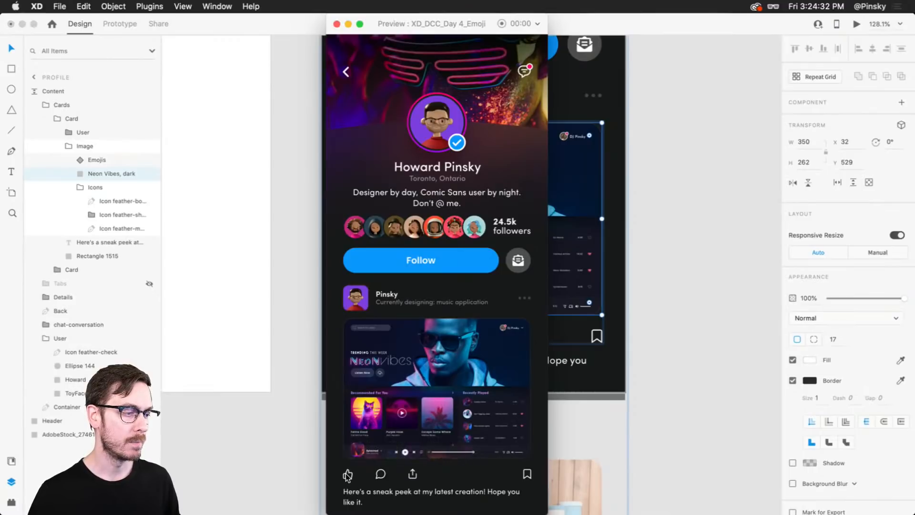
{"action": "mouse_move", "coordinate": [348, 475]}
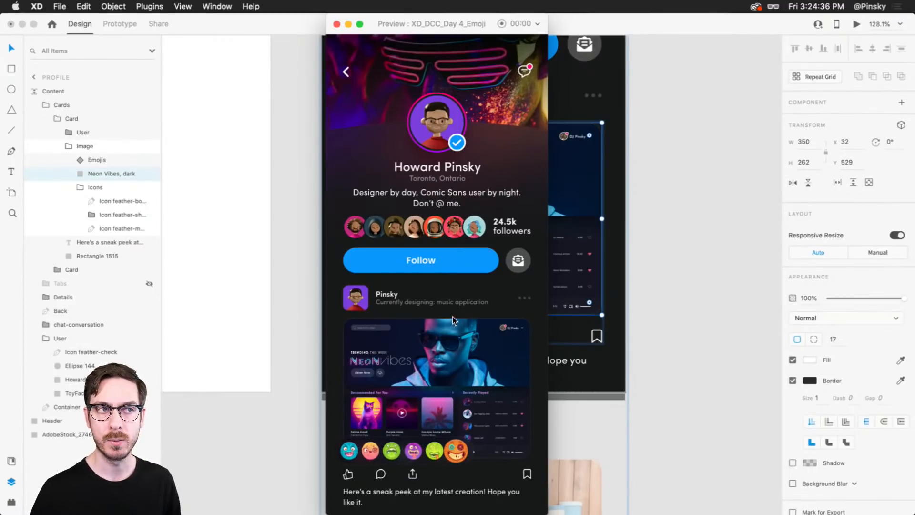
{"action": "key", "text": "super+w"}
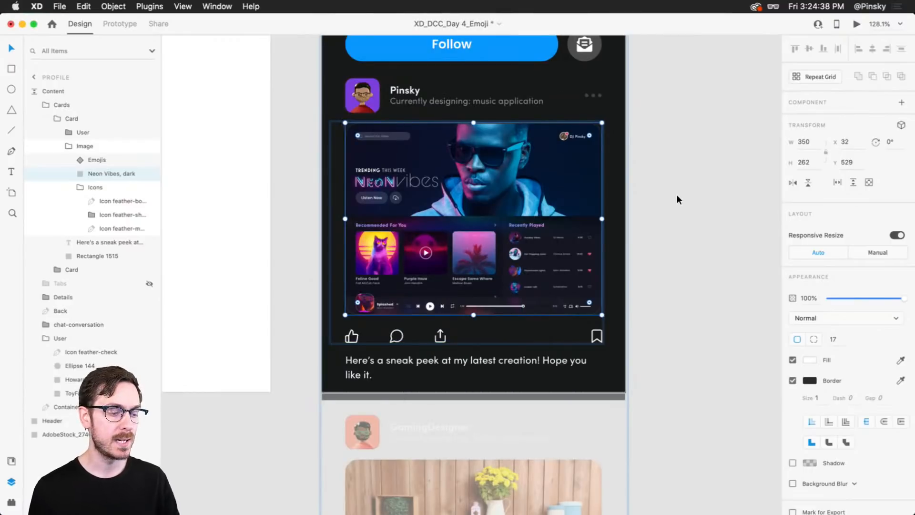